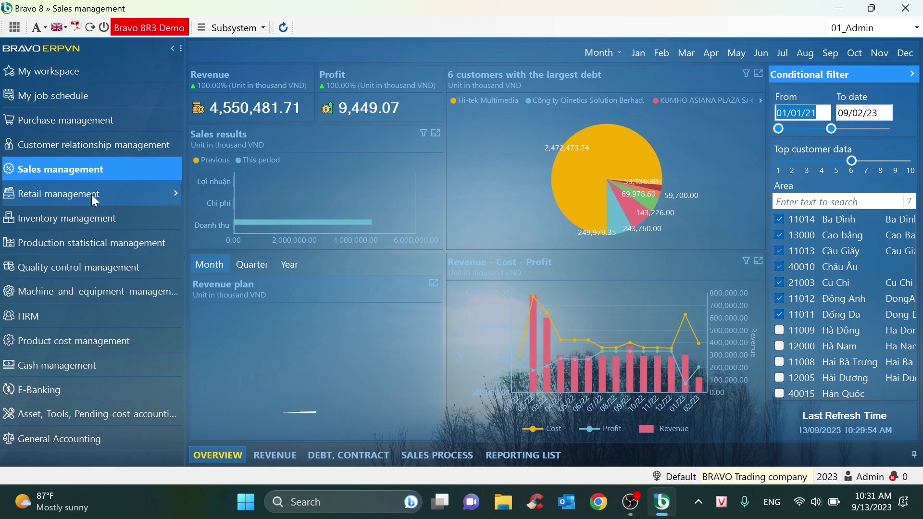
- Display the Retail management module's retail process flowchart, then return to the list of modules
click(91, 194)
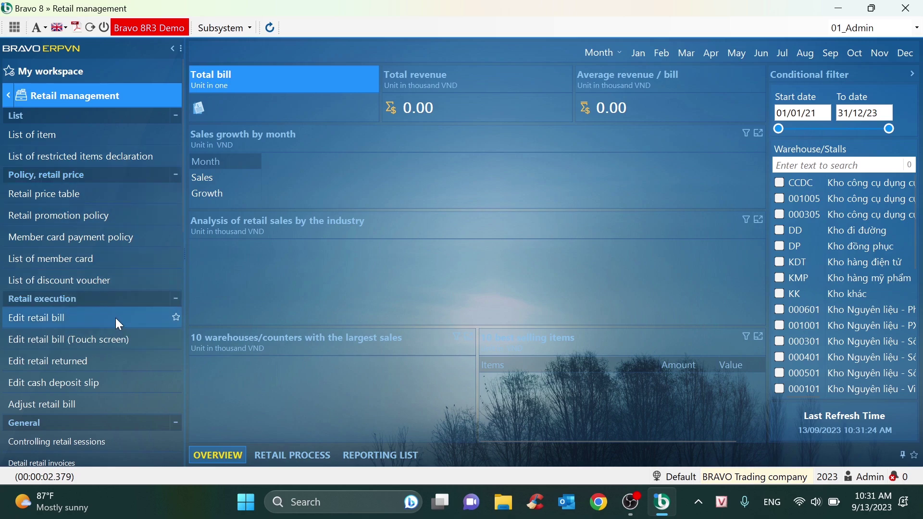
click(292, 454)
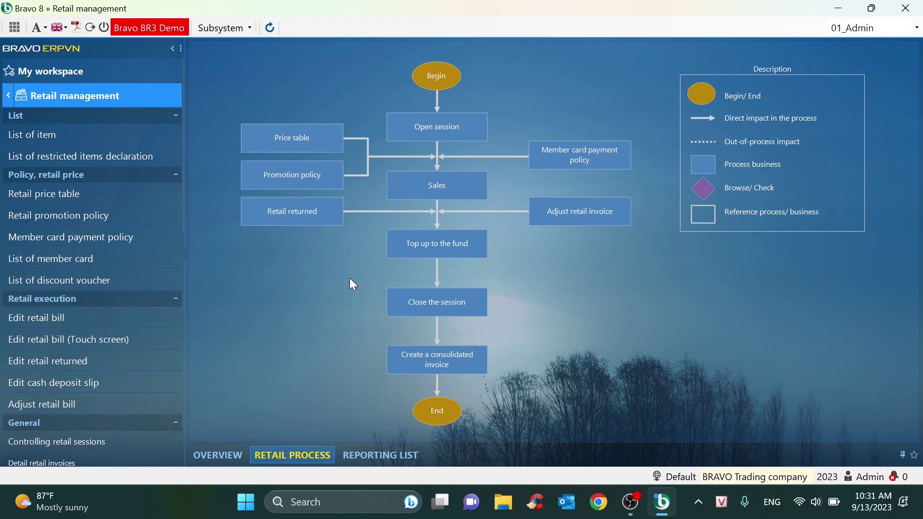
click(11, 99)
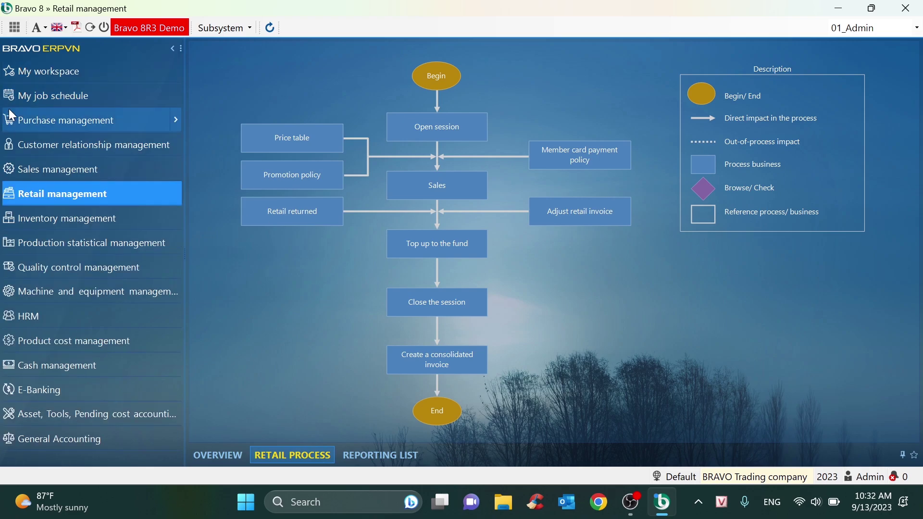
- Display the sales process flowchart of the Sales management module at a readable size
click(61, 167)
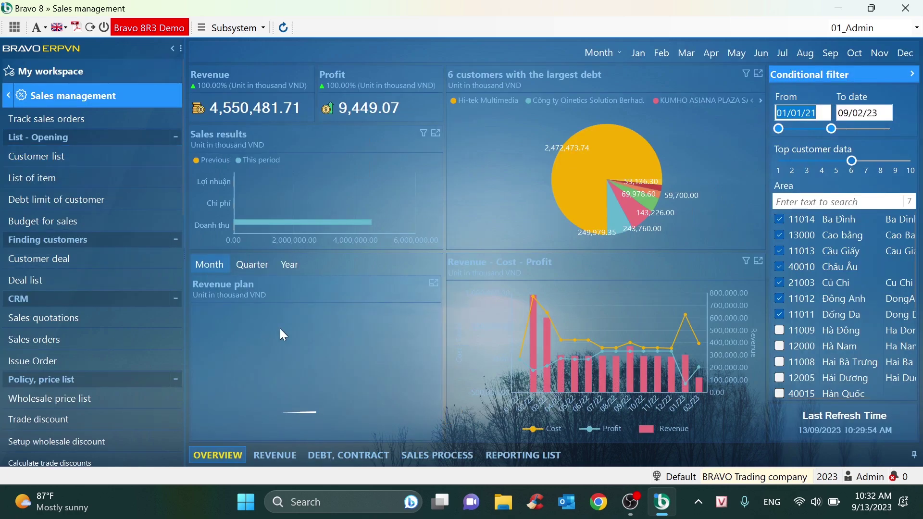
click(452, 455)
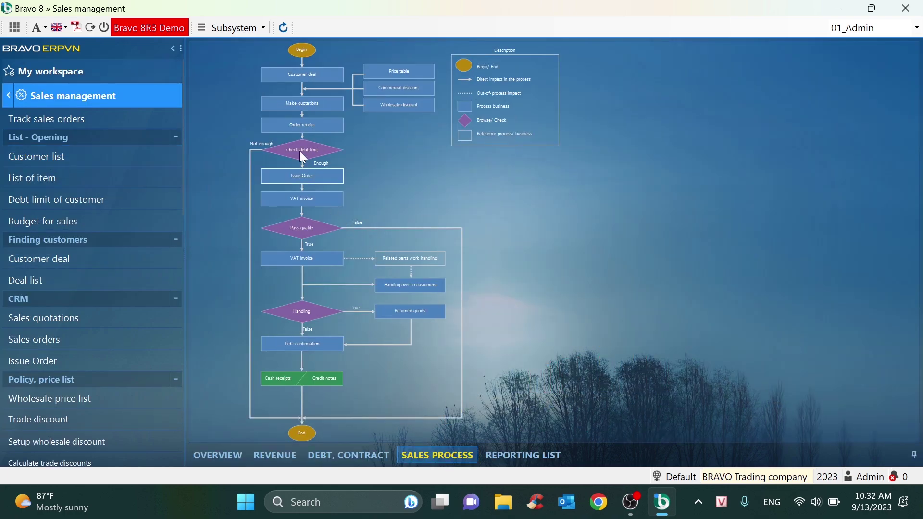
scroll(289, 127, up, 3)
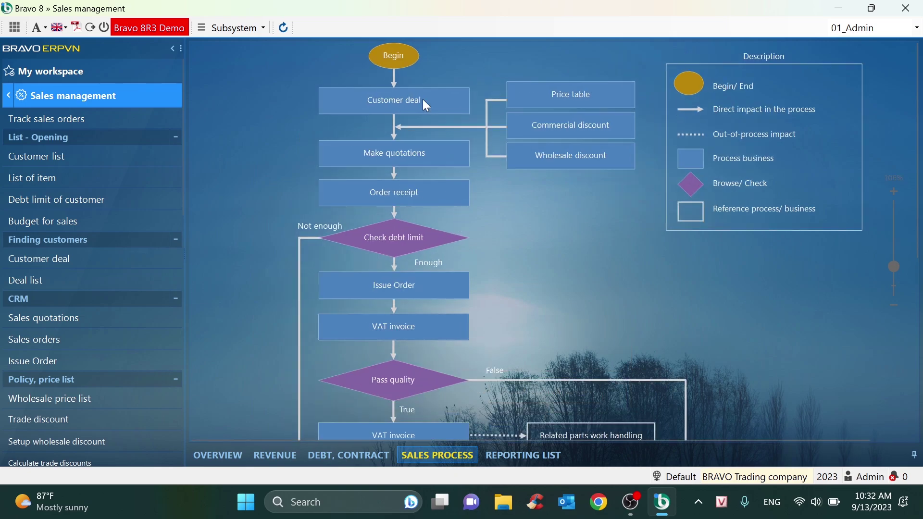
scroll(417, 214, down, 1)
scroll(417, 212, up, 1)
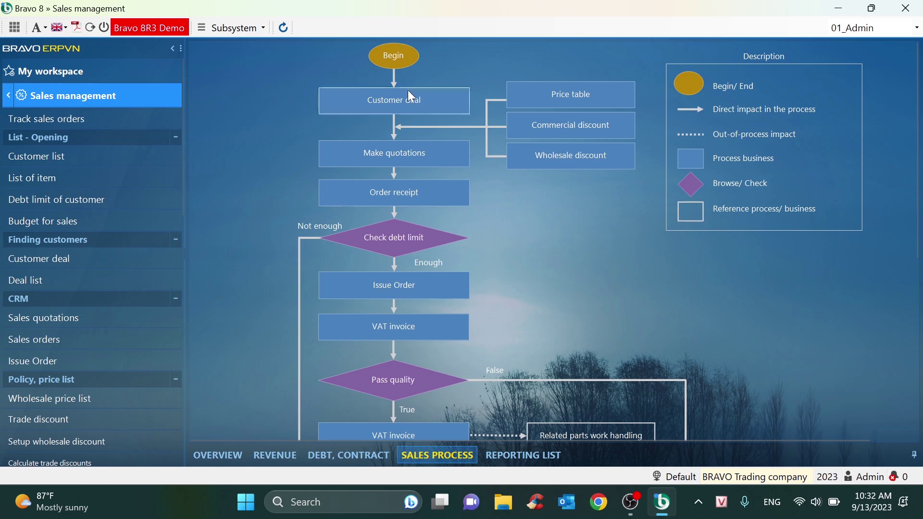
- Switch the working branch to BRAVO Production company
click(766, 484)
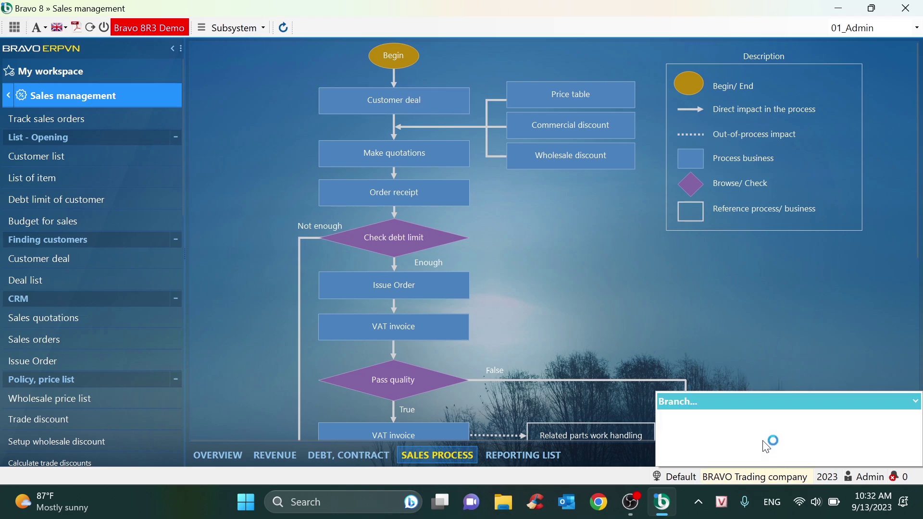
click(764, 425)
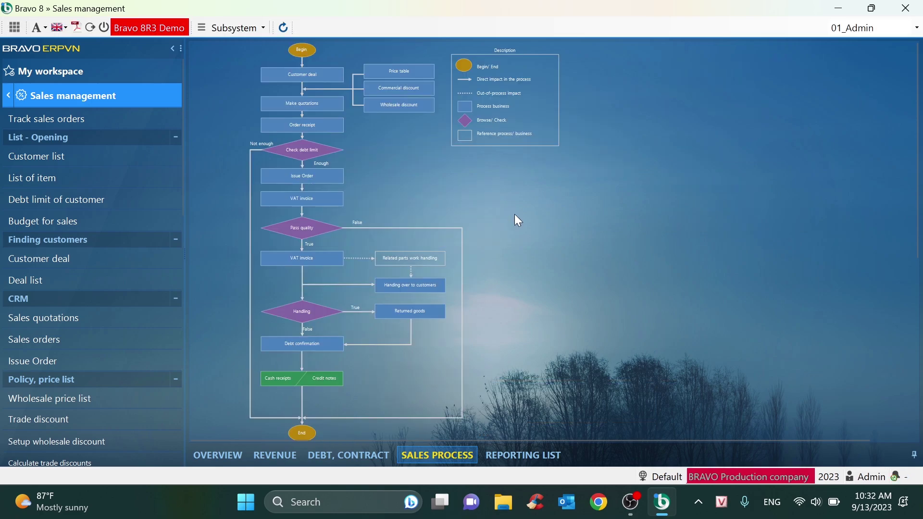
- Open the Customer deal list from the sales process flowchart and view the first completed deal, dated 29/11/24
scroll(312, 111, up, 2)
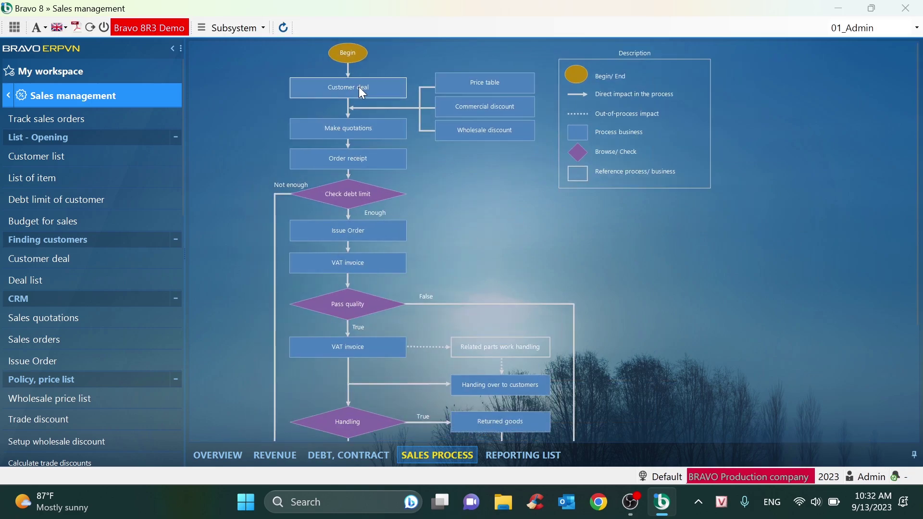
click(358, 87)
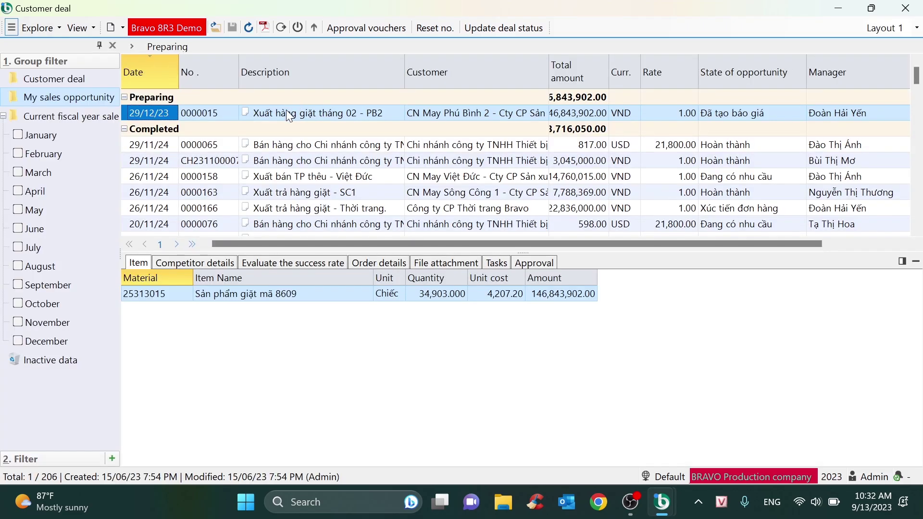
double_click(327, 146)
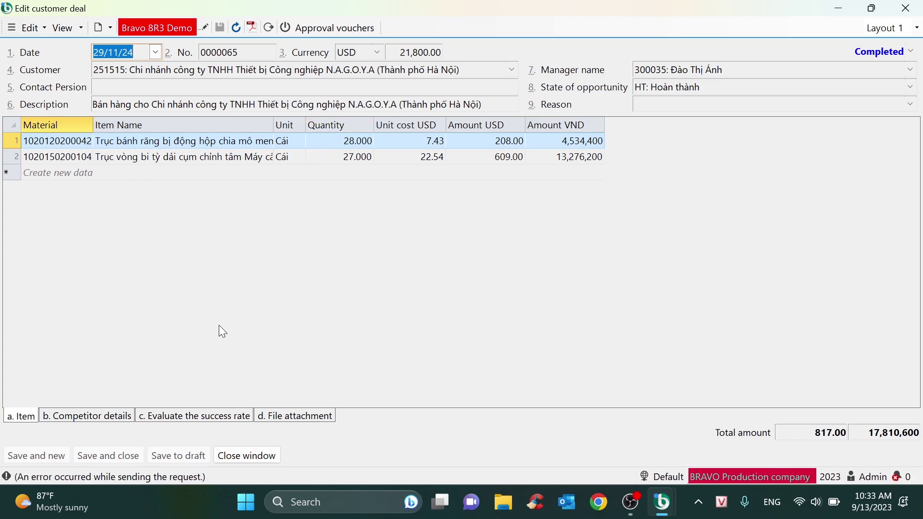
- Review the deal's competitor details and success rate evaluation, then close the deal and return to the sales process flowchart
click(107, 420)
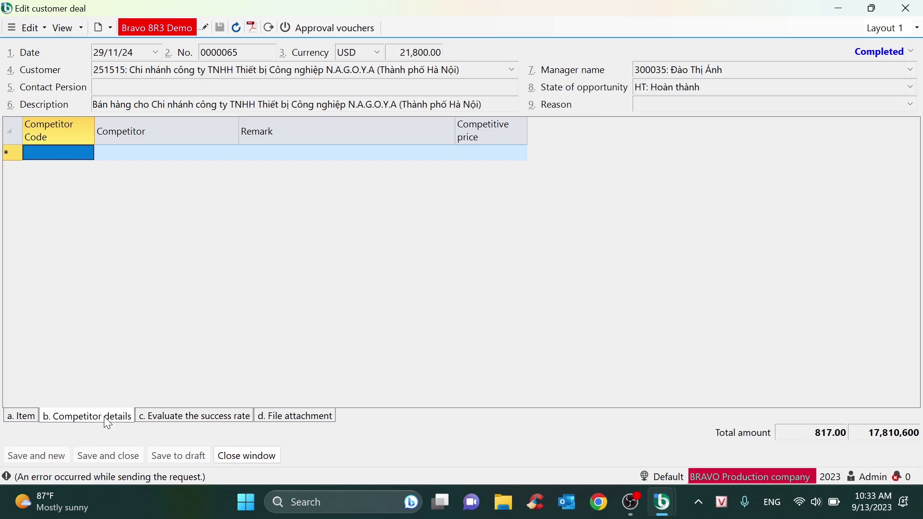
click(192, 415)
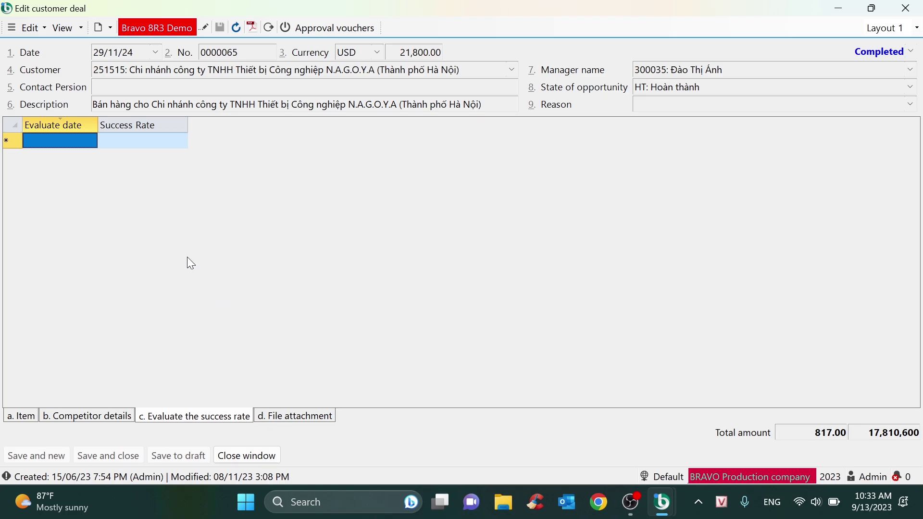
click(906, 8)
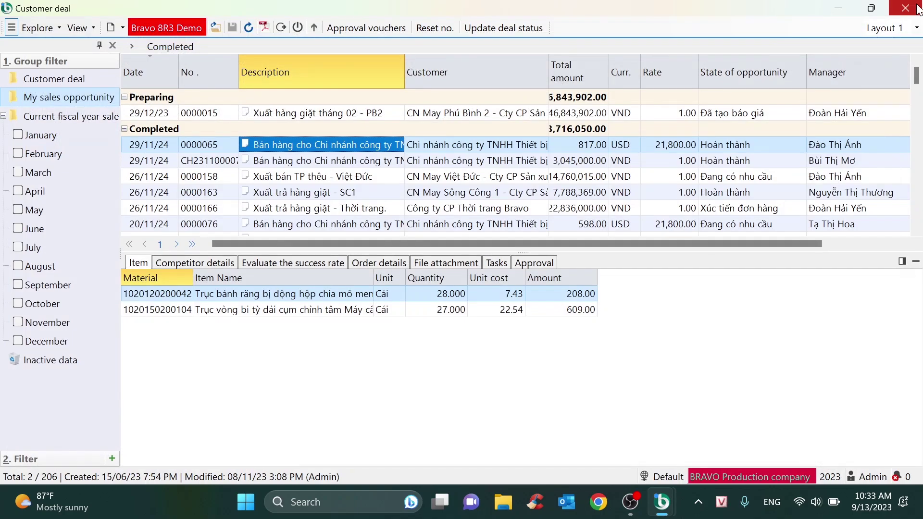
key(Escape)
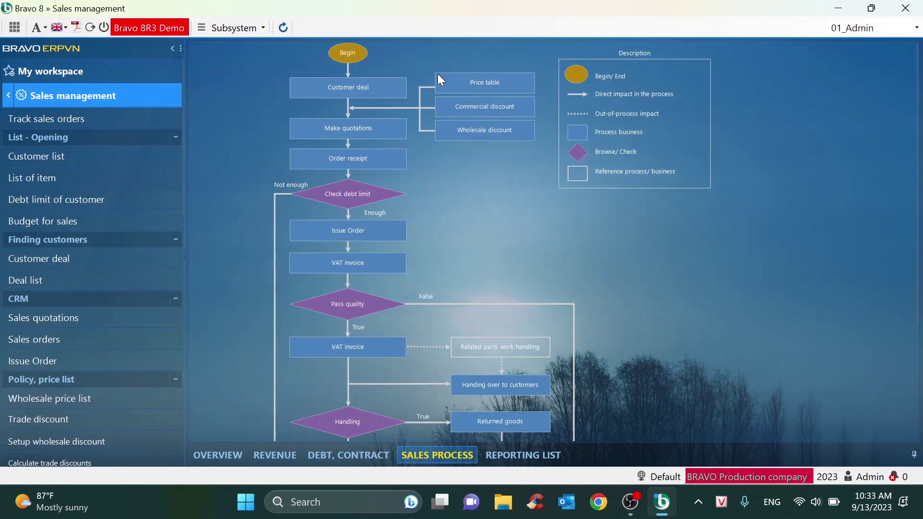
- Open the wholesale price lists from the flowchart's Price table and show the price table details of WP07/23-0002
click(493, 83)
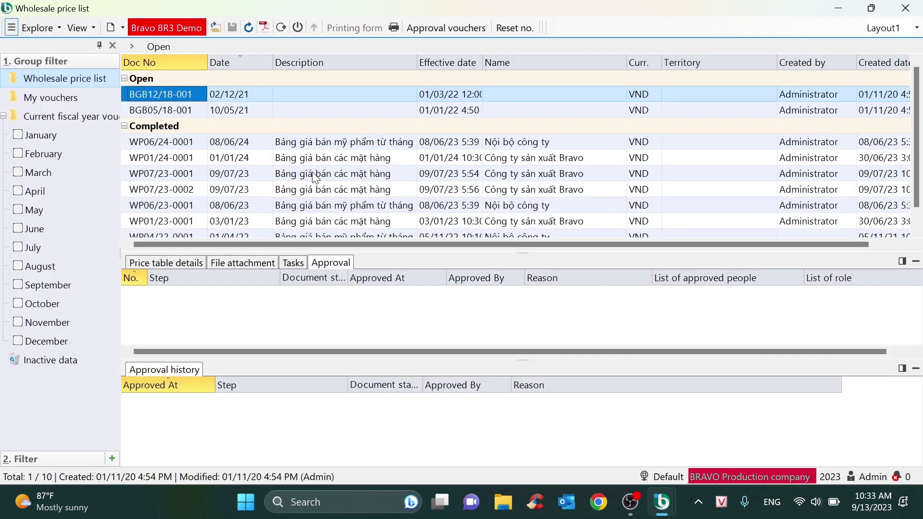
click(385, 141)
click(365, 189)
click(201, 262)
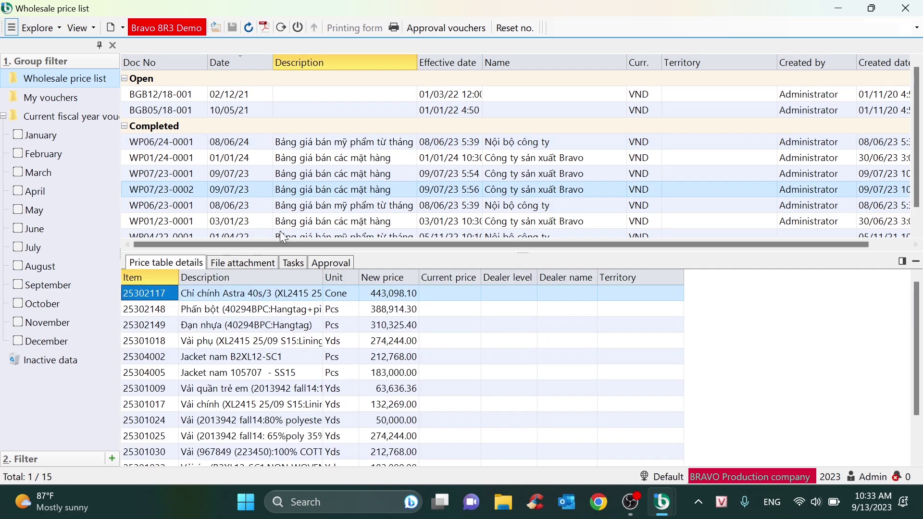
- Open wholesale price list WP07/23-0002 and start Import item detail, switching the record to edit mode
double_click(350, 187)
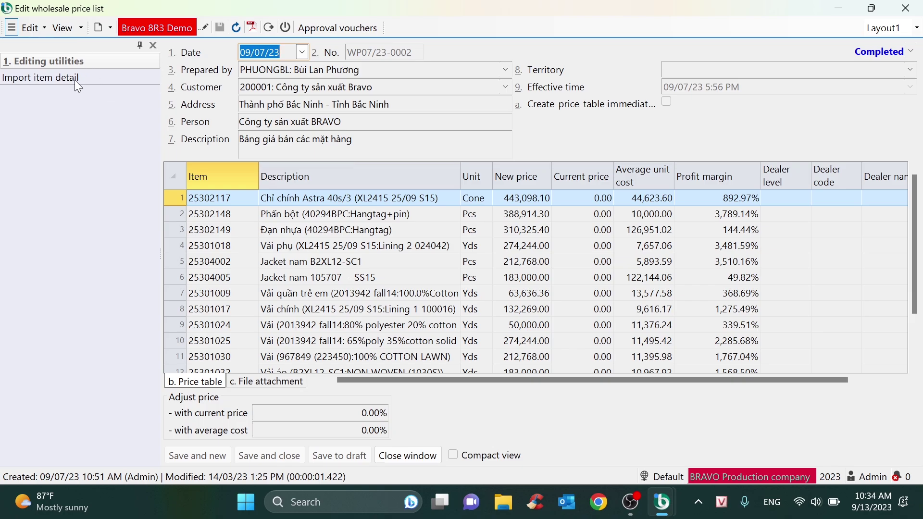
click(61, 76)
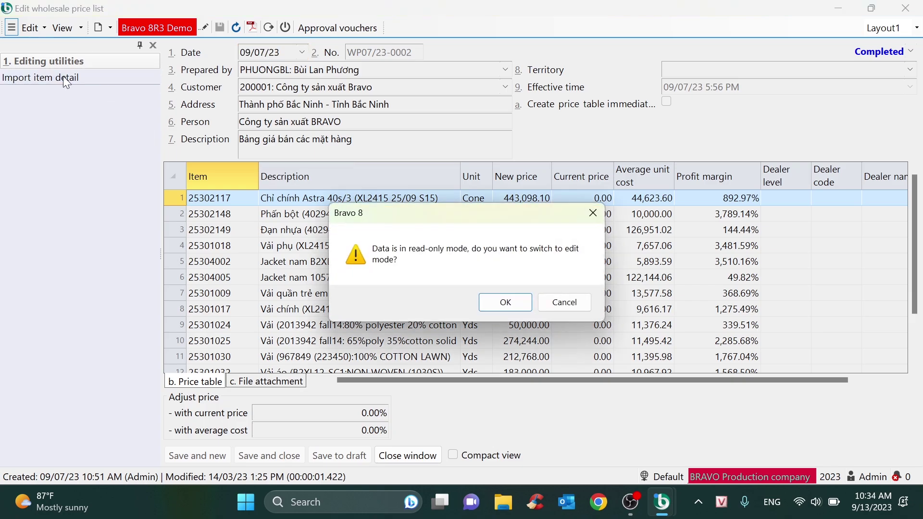
click(505, 302)
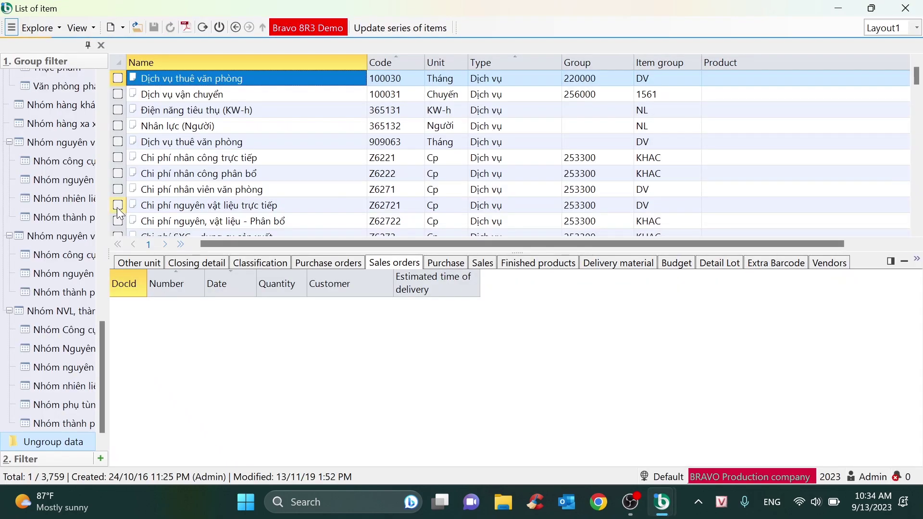
- Widen the item list's group filter and filter the items to the group AUTO STEP - dòng trang điểm
drag(108, 209, 157, 198)
scroll(93, 241, up, 15)
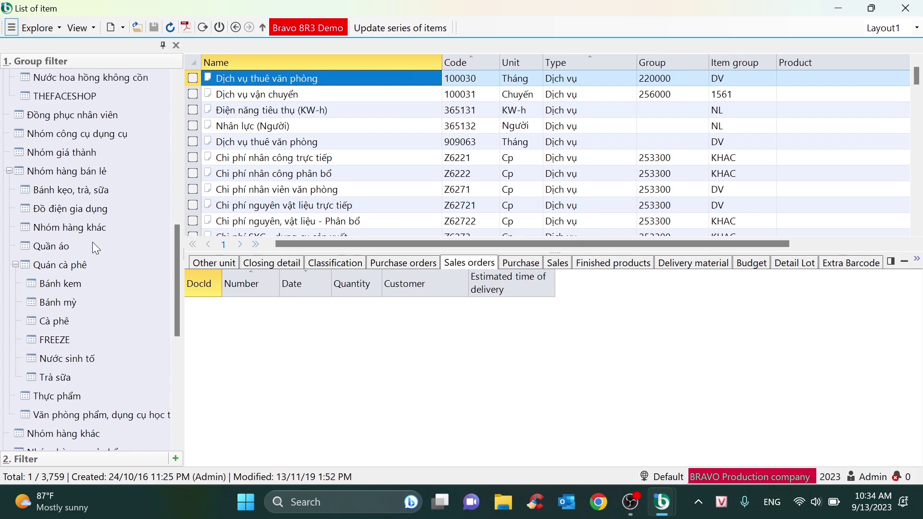
scroll(93, 241, up, 3)
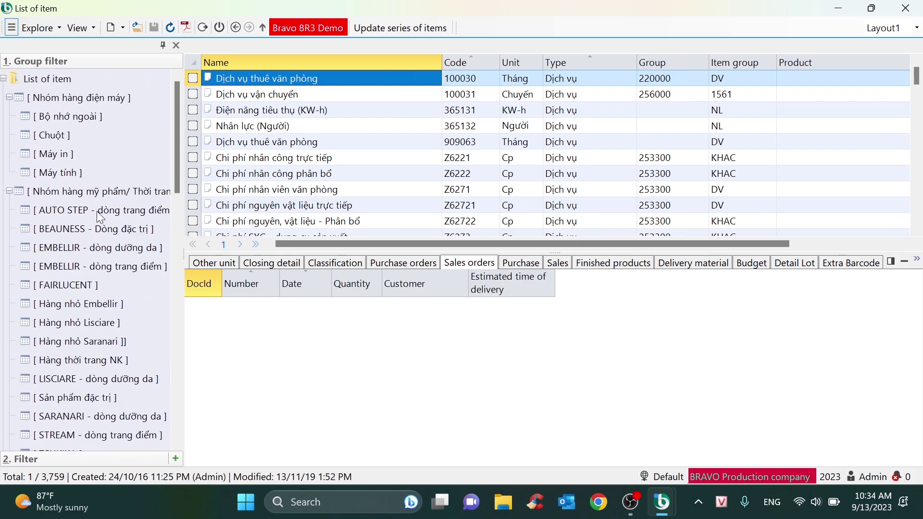
click(98, 212)
click(106, 229)
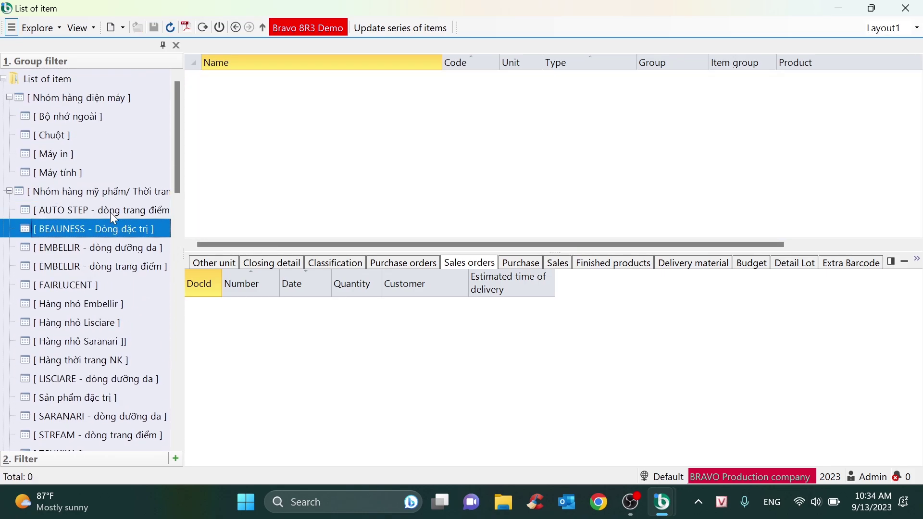
click(110, 211)
click(115, 230)
click(124, 212)
click(128, 229)
click(128, 213)
click(131, 231)
click(132, 212)
- Import the item Chì mày AUTO STEP EYE BROW PENCIL 03_0.17g into the wholesale price list
click(193, 79)
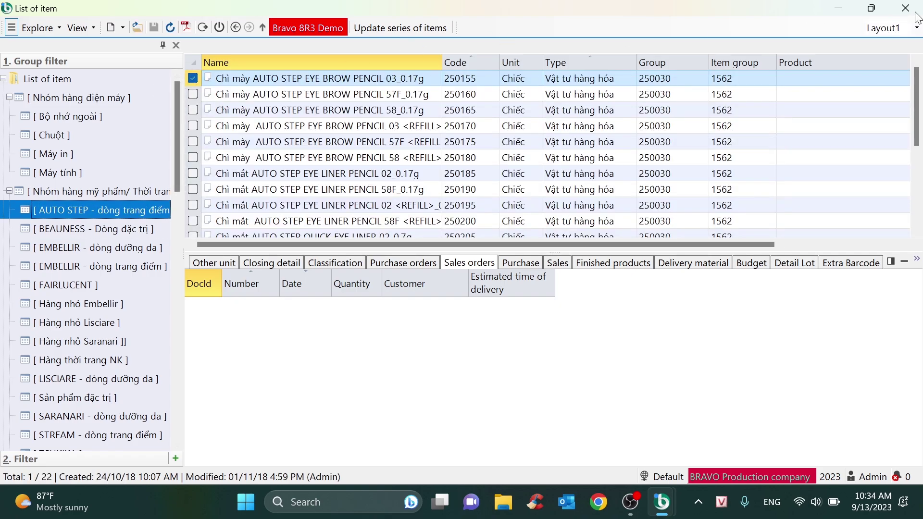
key(Return)
click(523, 302)
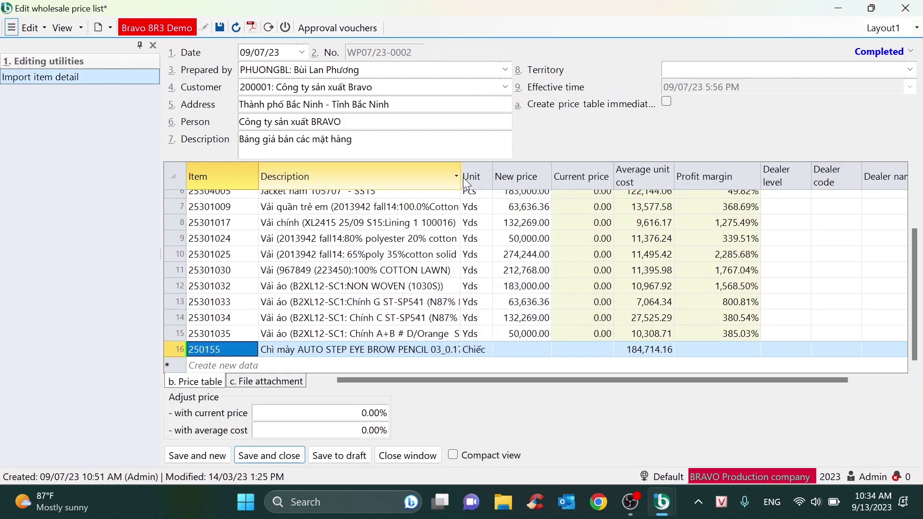
- Widen the price table's Description column to fit the full name of imported item 250155 and select that description
drag(463, 177, 493, 178)
click(551, 182)
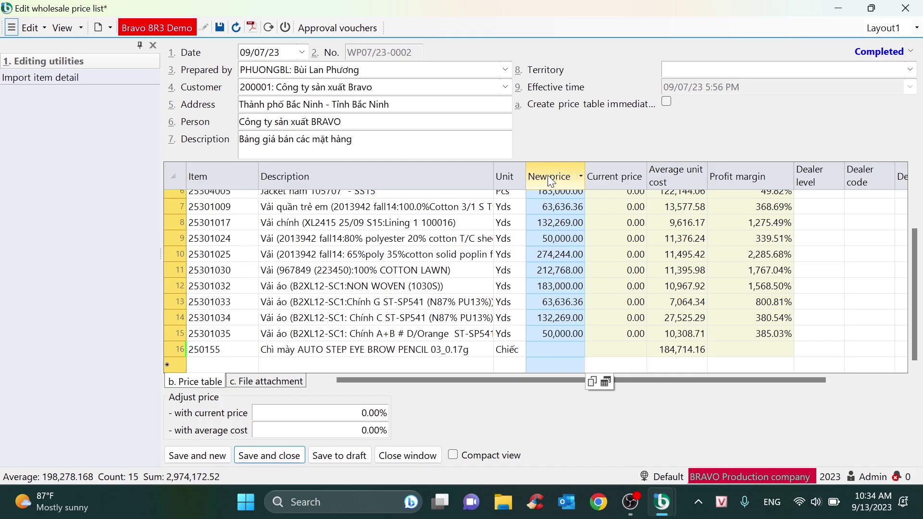
click(409, 352)
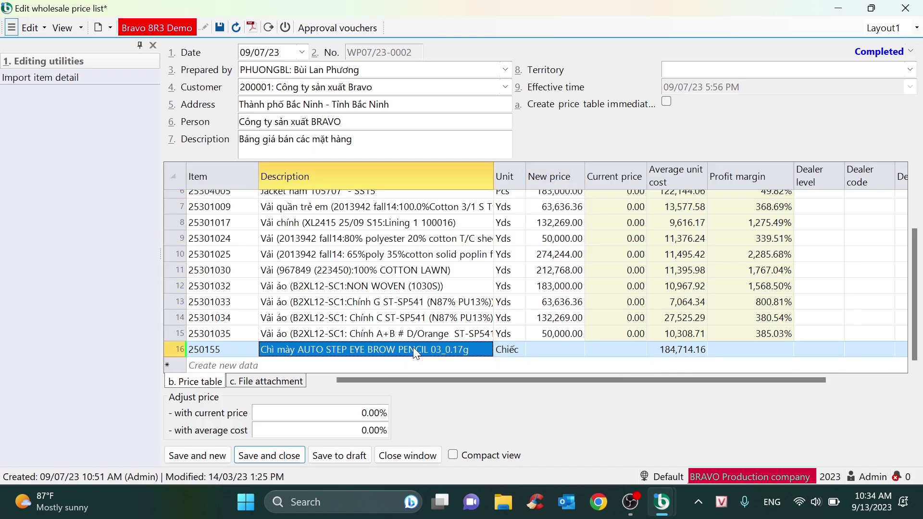
- Examine the price adjustment percentages for current price and average cost, along with item 250155's average unit cost, current price and profit margin
click(364, 412)
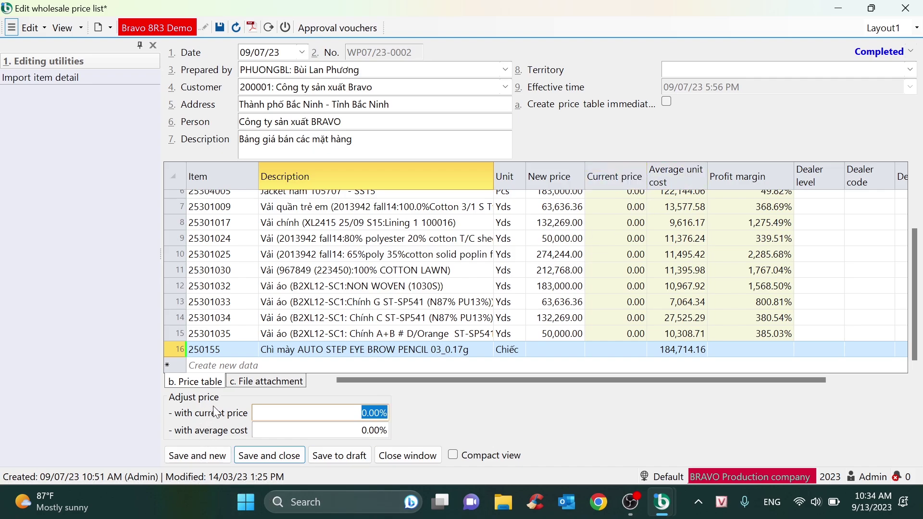
click(347, 431)
drag(348, 431, 404, 435)
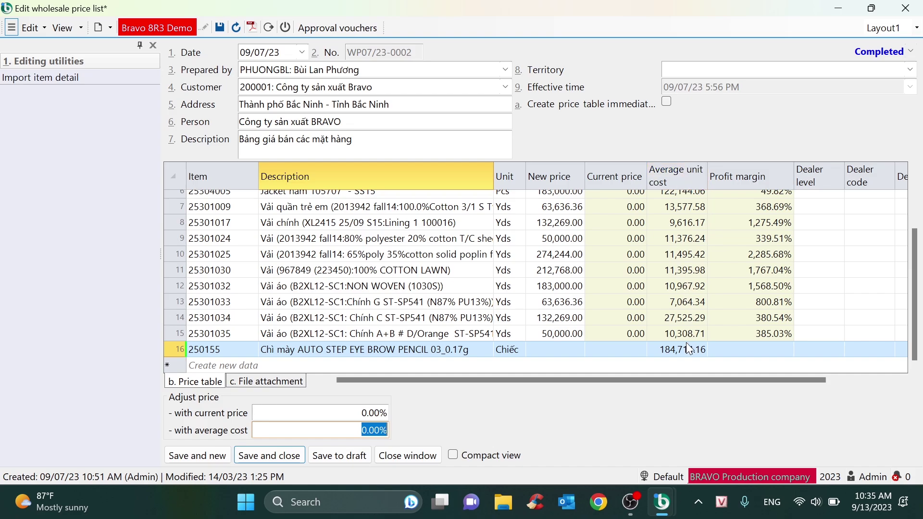
click(686, 169)
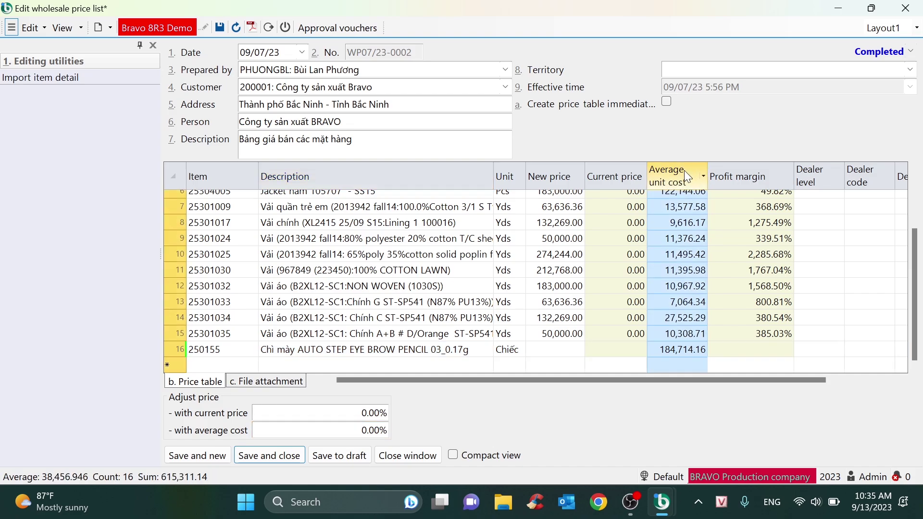
click(674, 352)
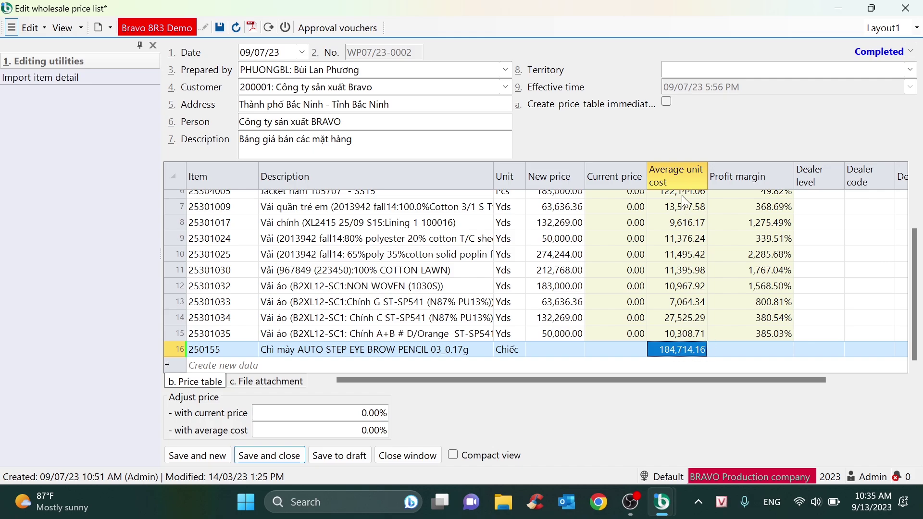
click(677, 166)
click(685, 349)
click(622, 350)
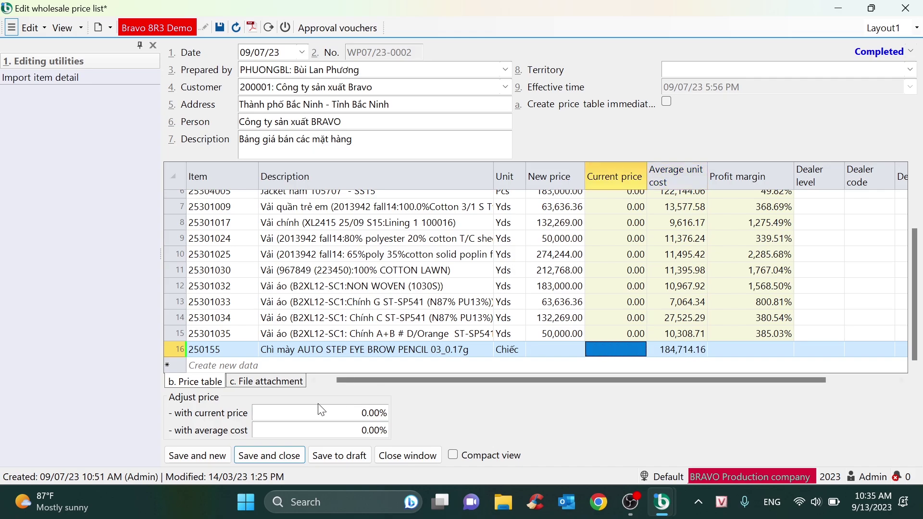
drag(362, 430, 373, 431)
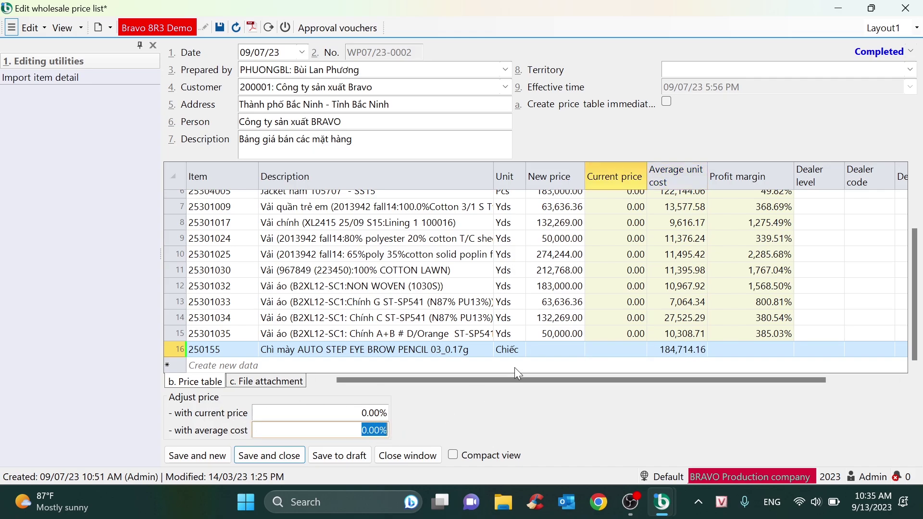
click(678, 350)
click(784, 332)
click(779, 349)
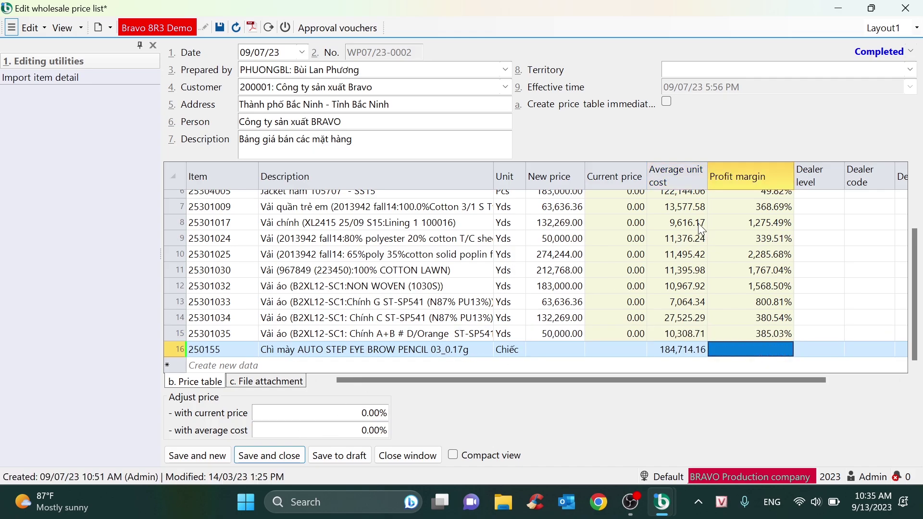
- Examine the available dealer levels and dealer codes for item 250155 in the price table
scroll(679, 380, right, 5)
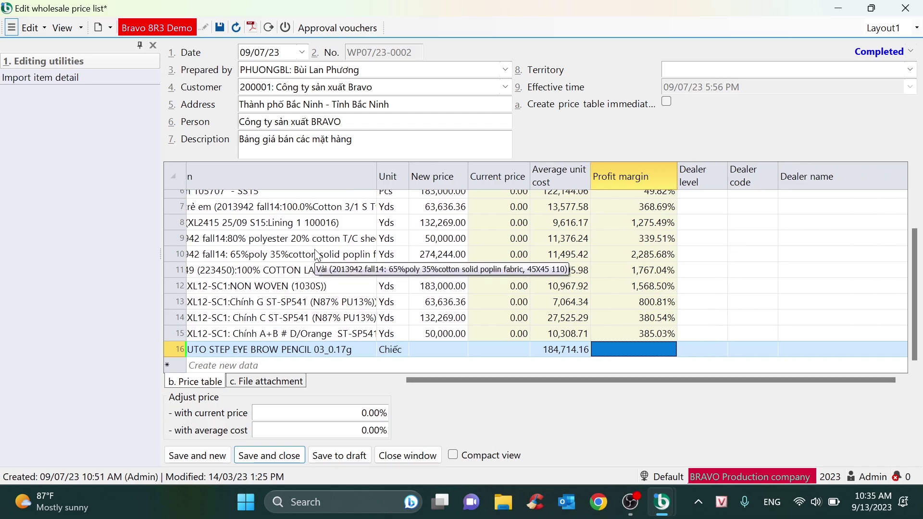
click(722, 349)
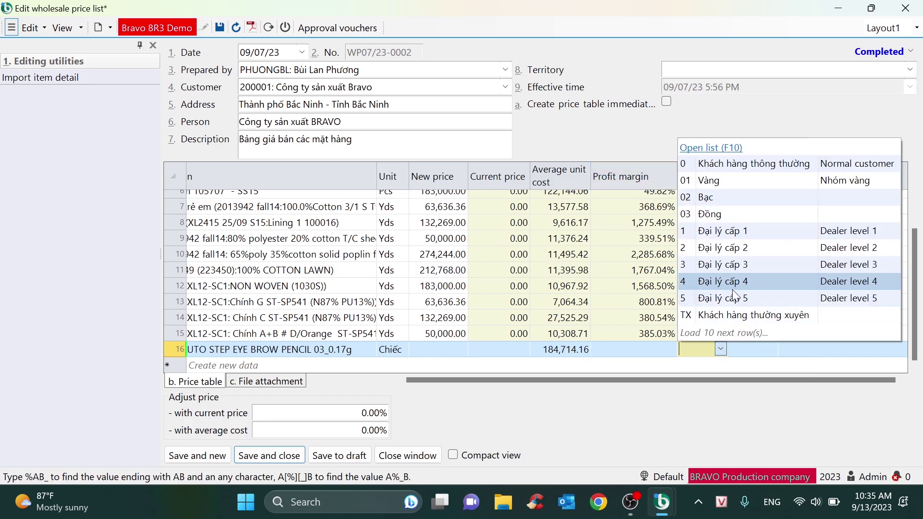
click(754, 352)
click(774, 353)
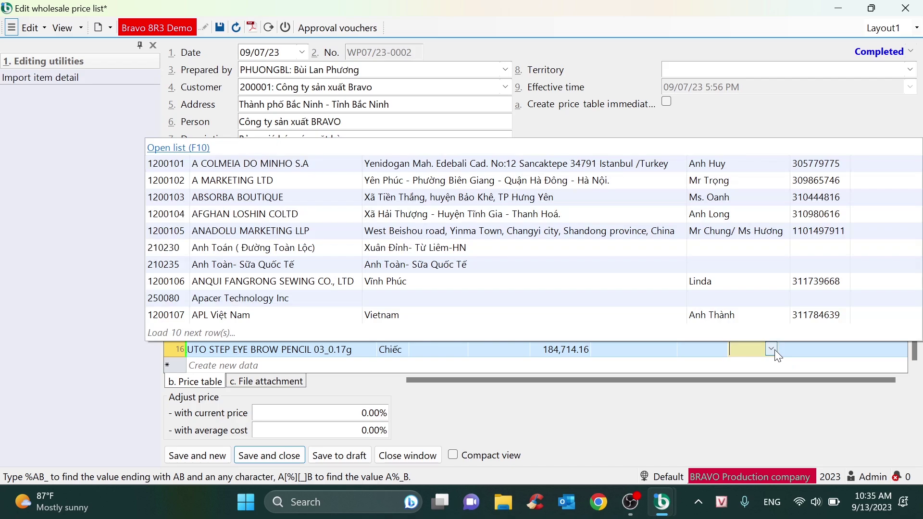
click(698, 359)
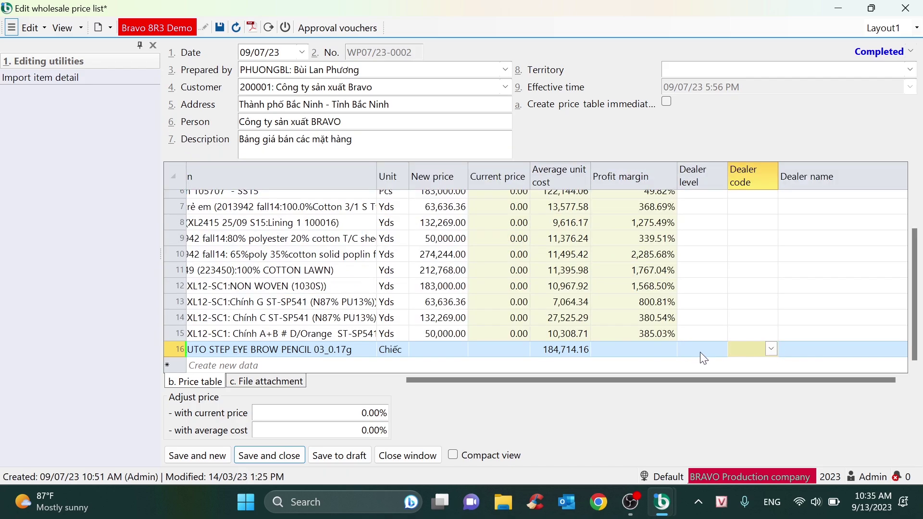
click(697, 352)
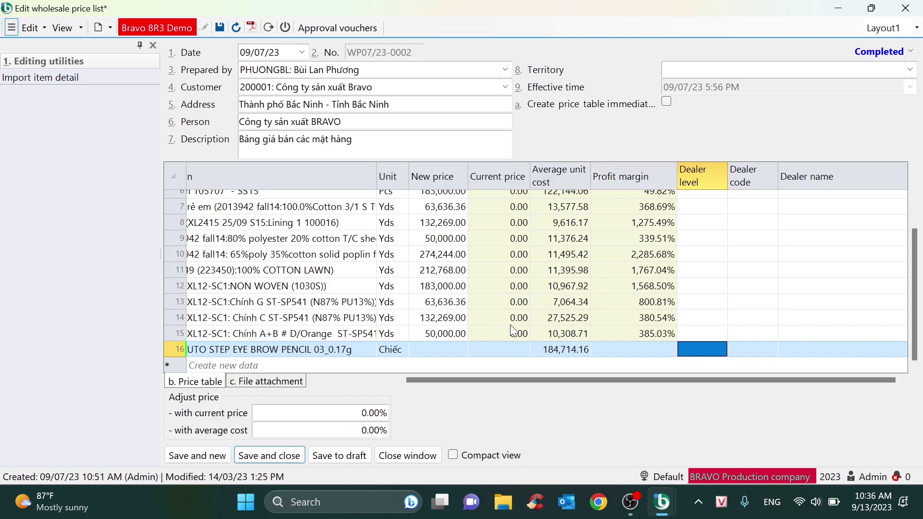
- Close the wholesale price list and discard its changes
drag(540, 378, 362, 376)
scroll(373, 327, up, 3)
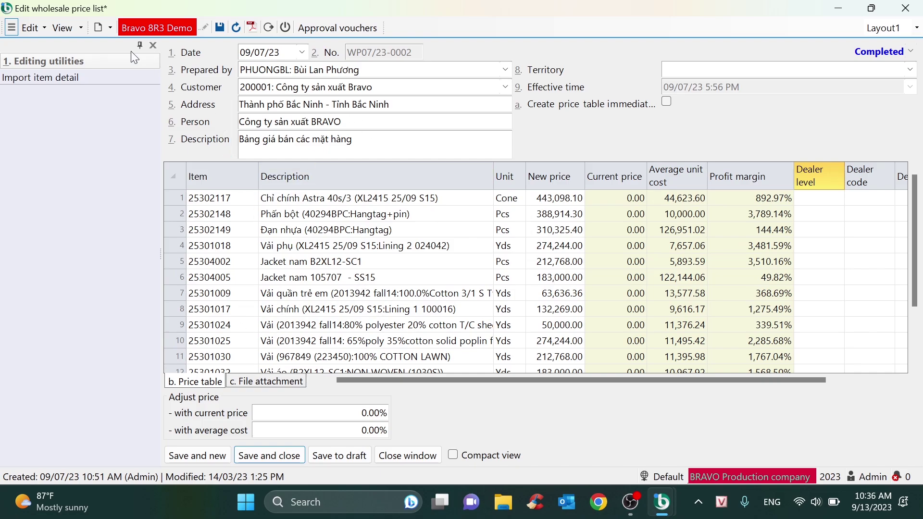
click(905, 8)
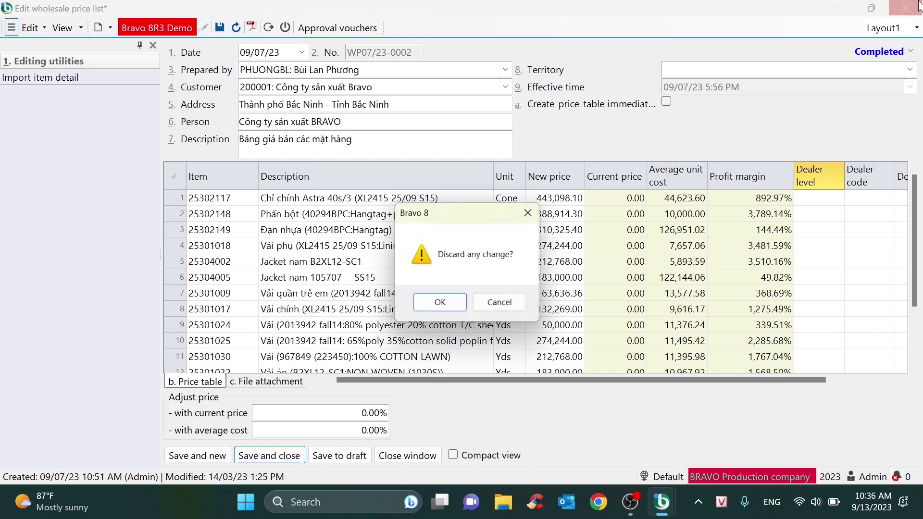
click(457, 301)
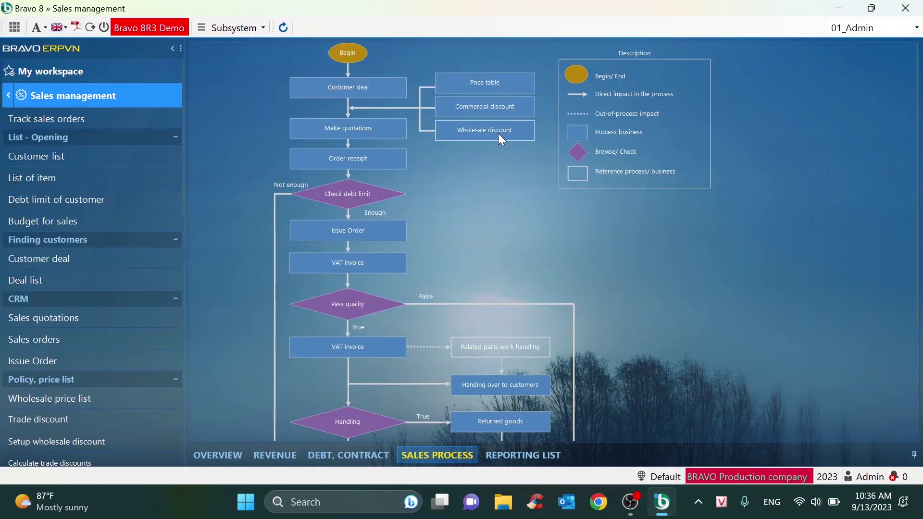
- Open the 01/01/23 wholesale discount voucher described as Chính sách chiết khấu bán buôn mỹ phẩm năm 2019 for editing
click(498, 133)
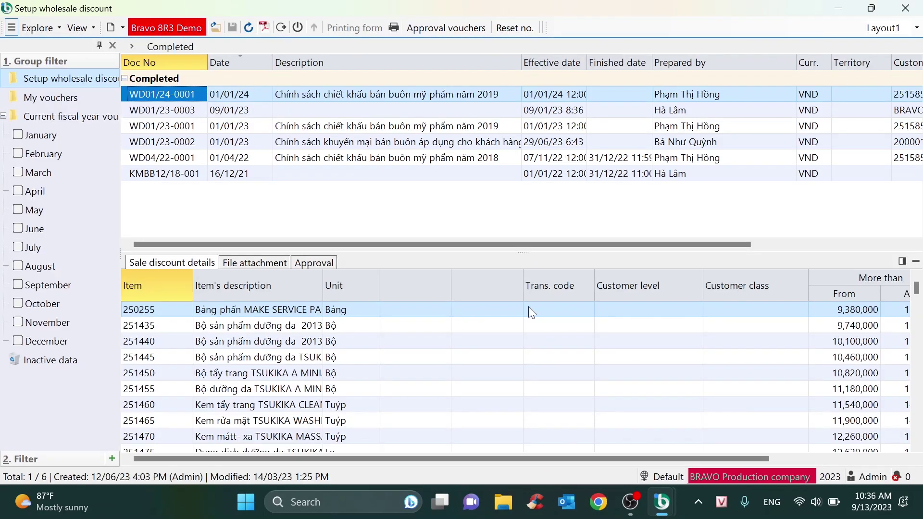
click(426, 130)
double_click(432, 128)
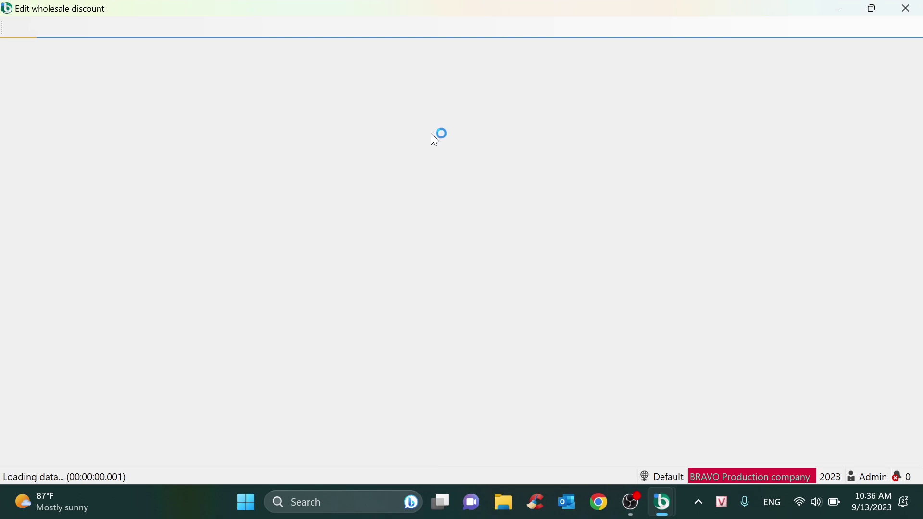
- Examine the Customer level and Customer class fields of the first item in the discount table
drag(575, 418, 754, 409)
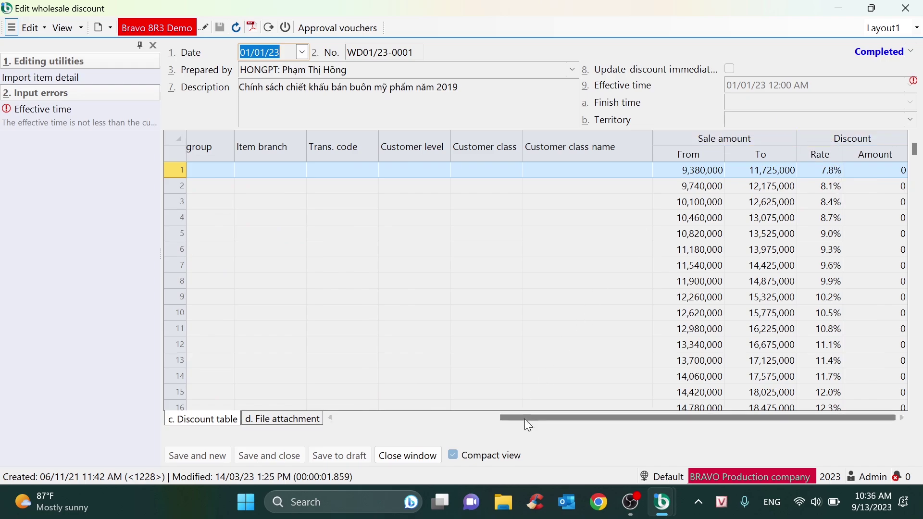
drag(524, 420, 447, 419)
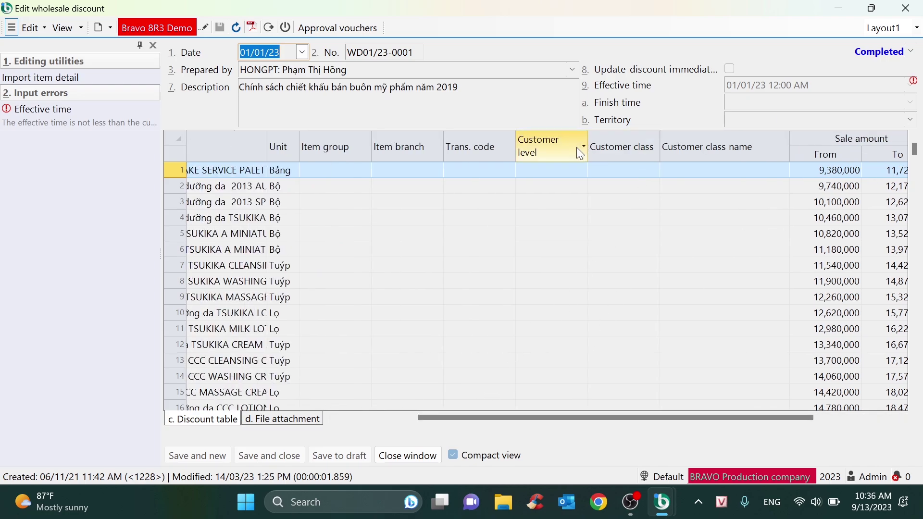
click(562, 176)
click(630, 173)
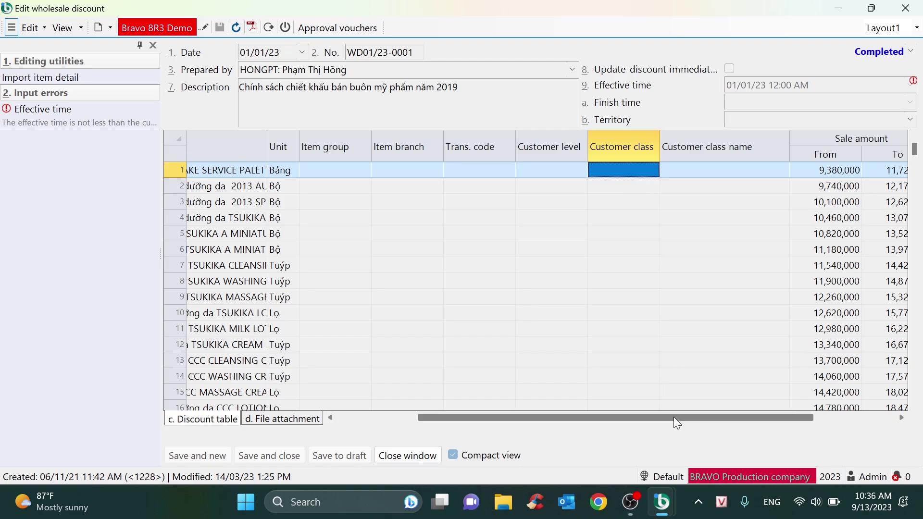
- Examine the discount table's discount and sale amount ranges, and narrow the Customer class name column
drag(674, 417, 828, 414)
click(850, 140)
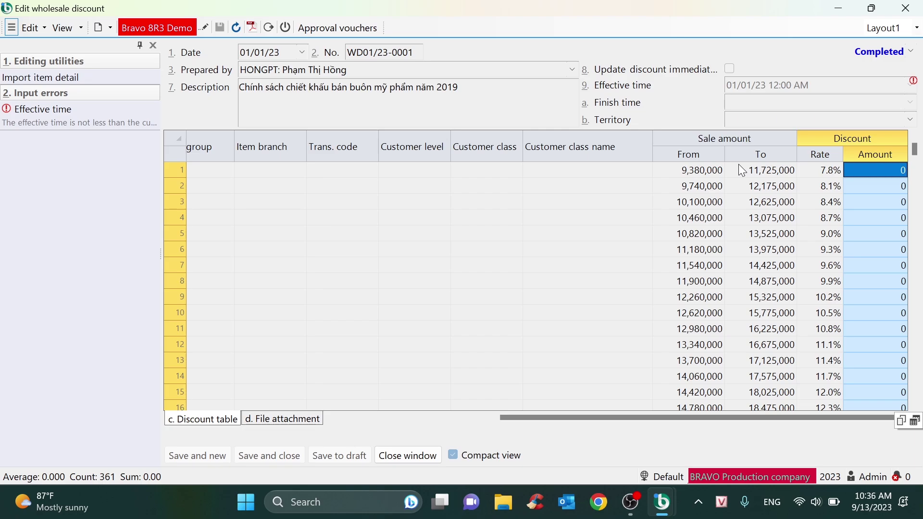
click(752, 176)
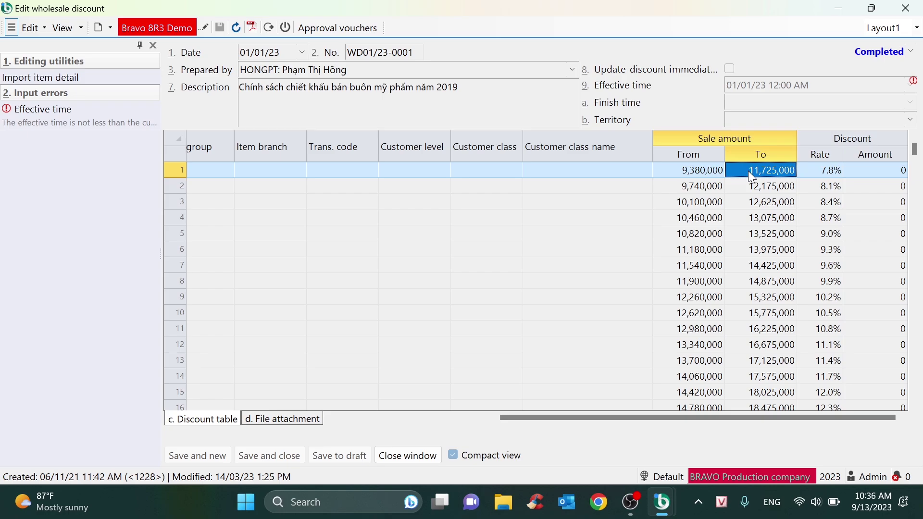
click(699, 169)
drag(651, 140, 620, 142)
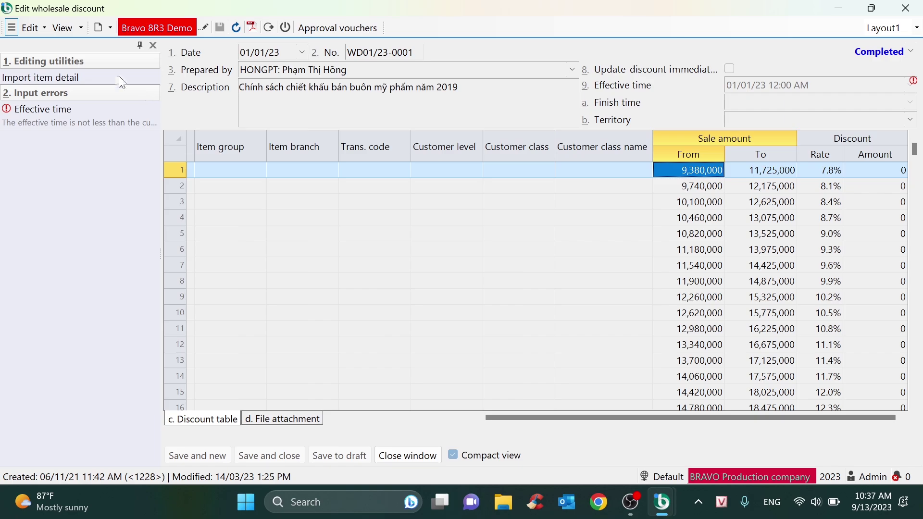
drag(559, 416, 391, 406)
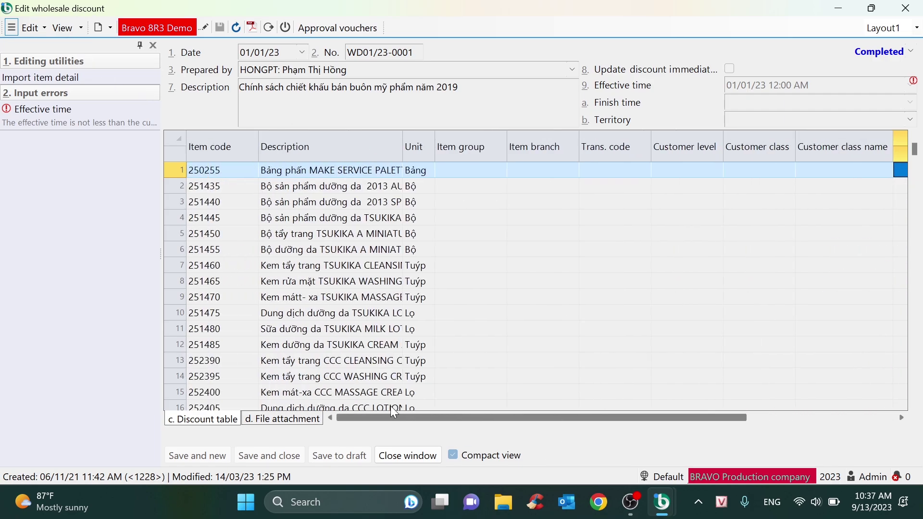
- Check the Effective time input error and close the wholesale discount windows
click(73, 114)
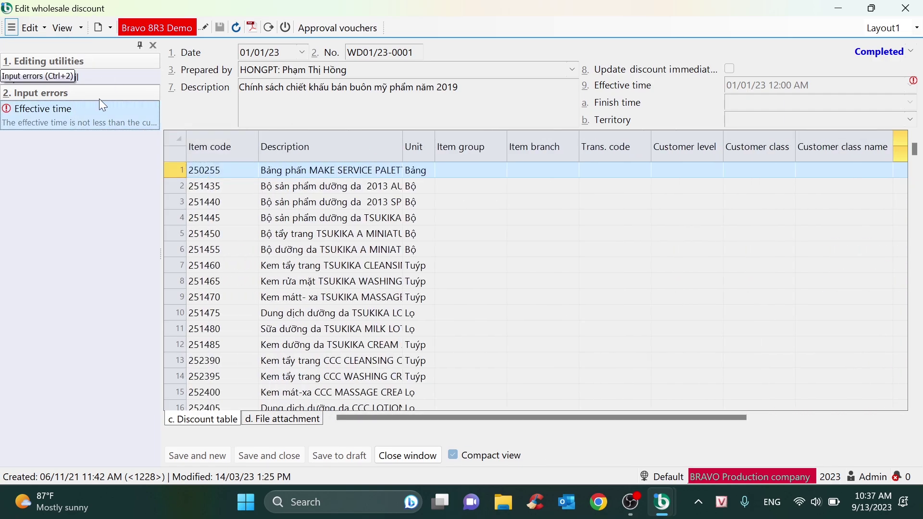
key(Escape)
key(Escape)
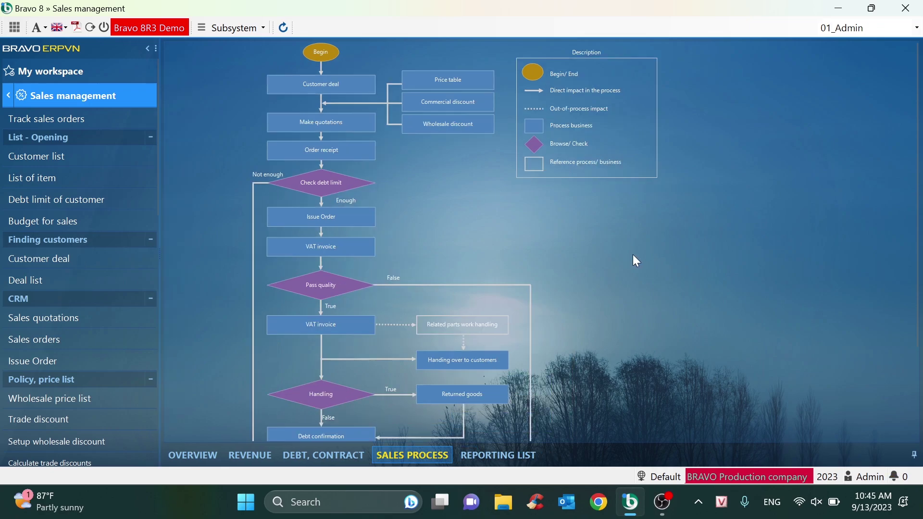
- Open the sales orders from the process's order receipt stage and browse the Preparing and Open orders in an enlarged list
click(334, 154)
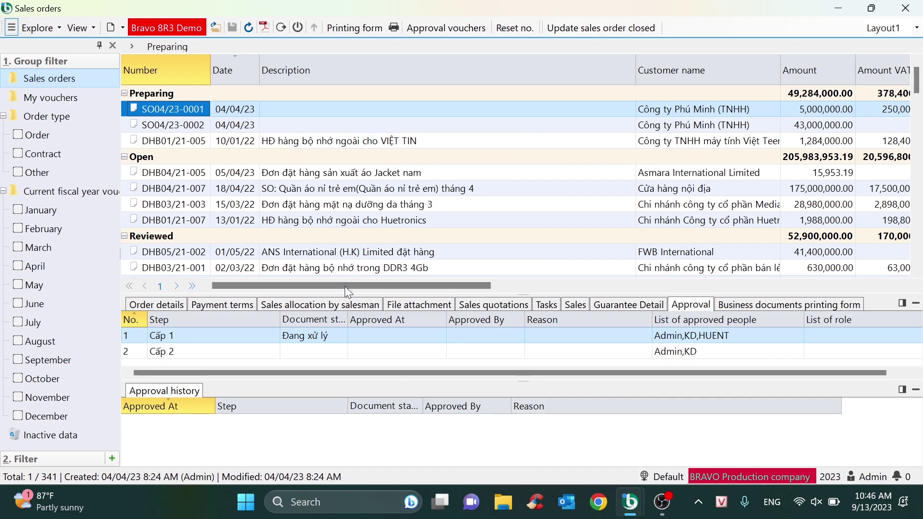
drag(352, 294, 355, 351)
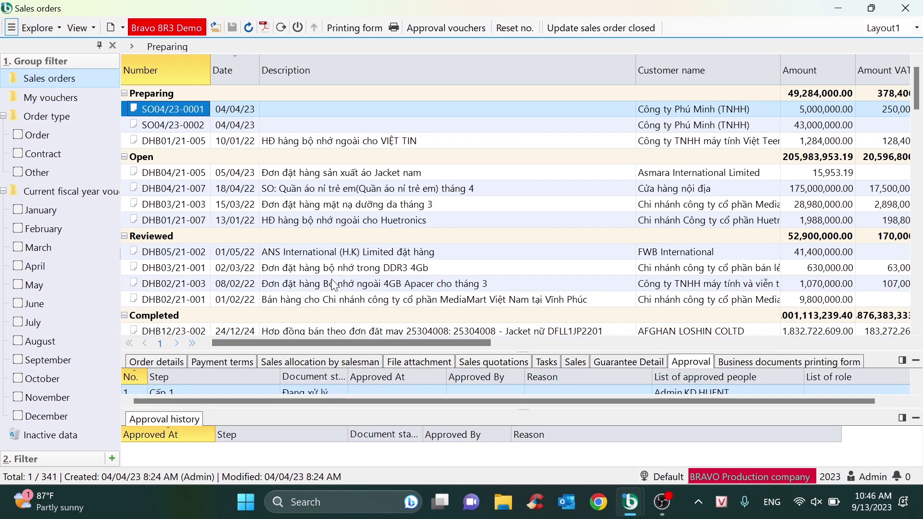
click(189, 126)
click(190, 141)
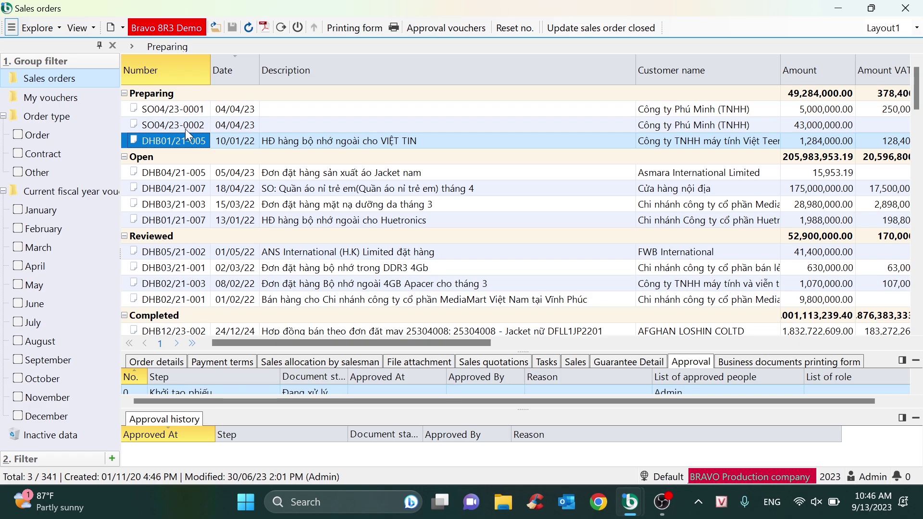
click(307, 173)
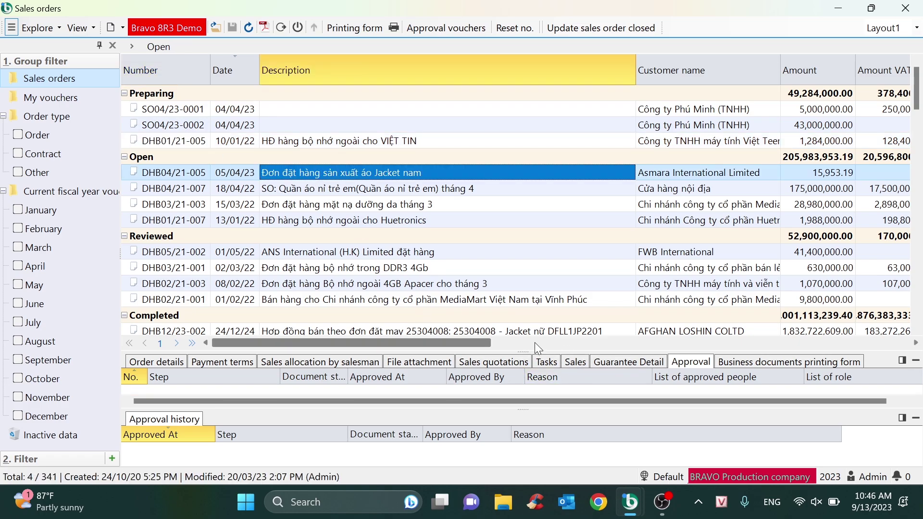
- Enlarge the detail area and examine the approval steps and history of the reviewed order ANS International (H.K) Limited đặt hàng
drag(537, 352, 531, 291)
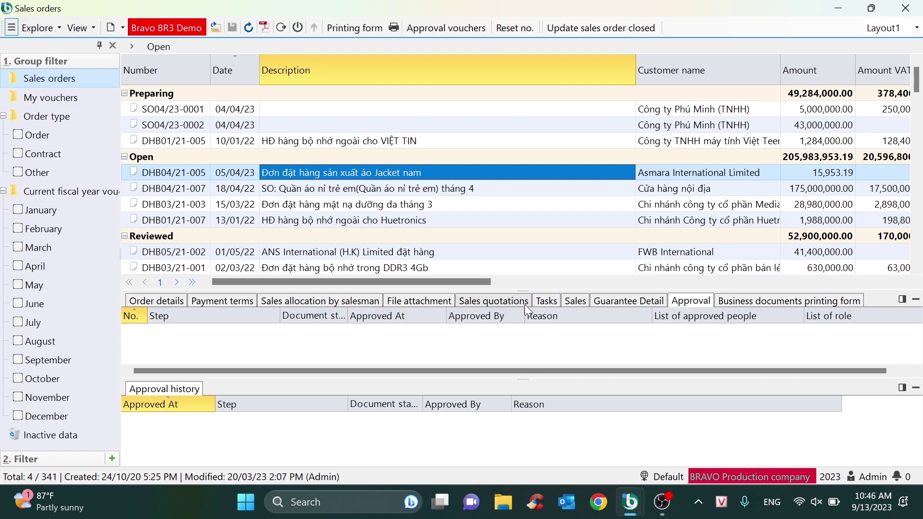
click(348, 189)
click(352, 252)
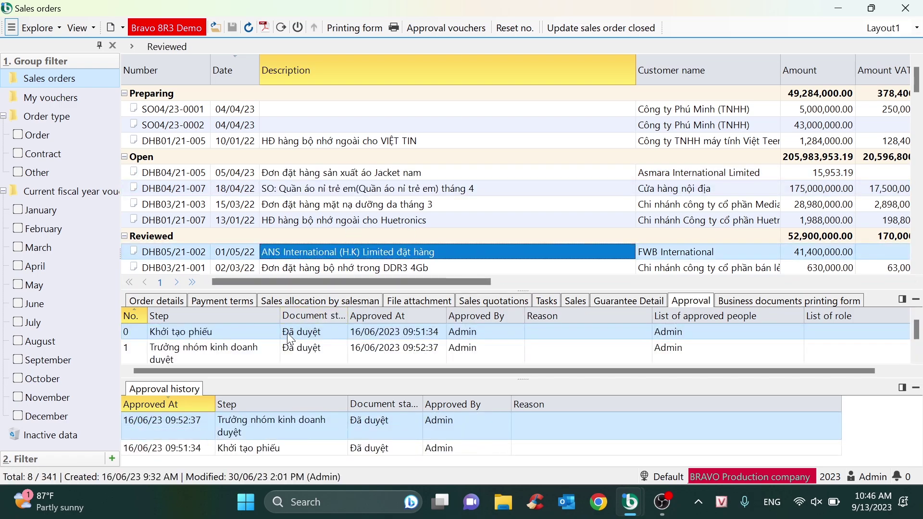
scroll(288, 337, down, 2)
scroll(266, 339, up, 2)
- Open the reviewed ANS International (H.K) Limited sales order and view its quotation detail import window
double_click(330, 250)
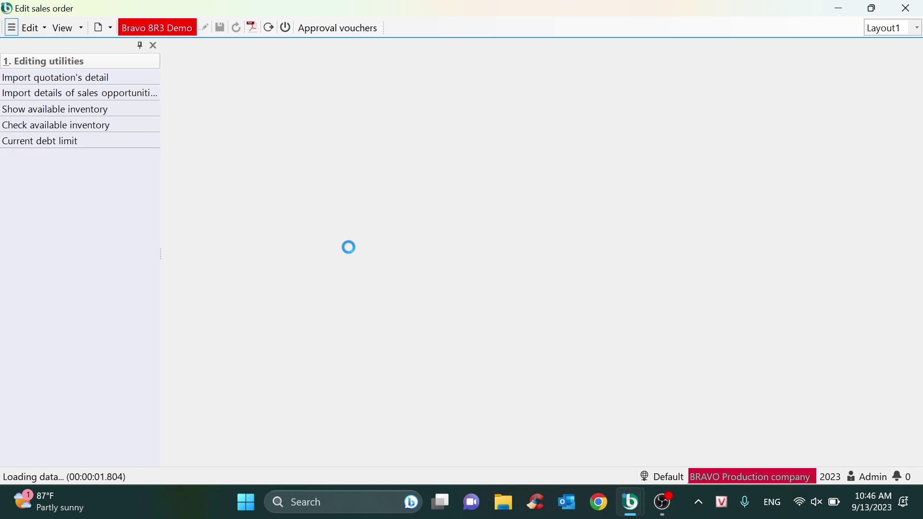
click(83, 78)
click(493, 300)
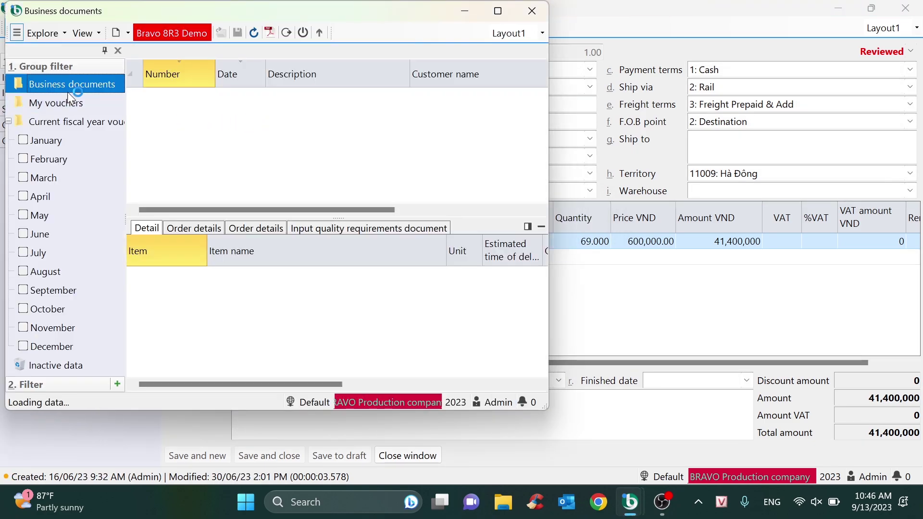
click(69, 102)
key(Escape)
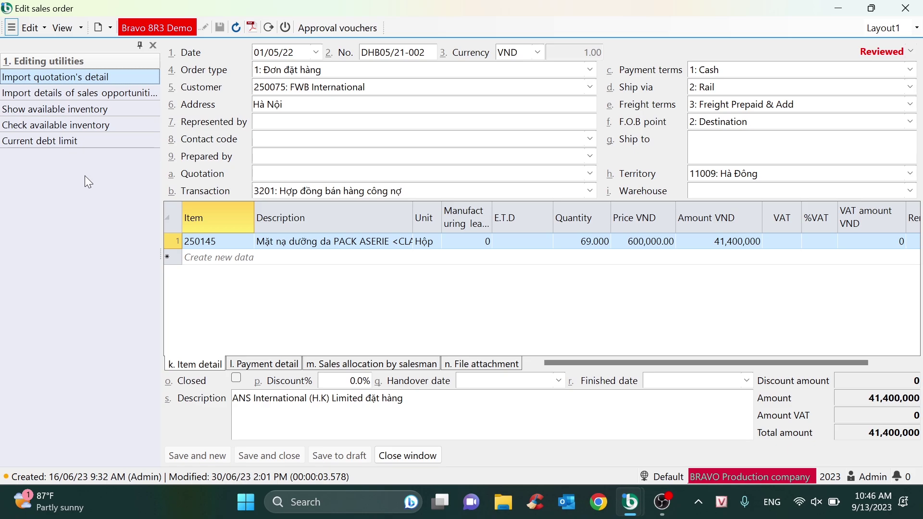
- Check the available inventory for the sales order and close the order
click(80, 128)
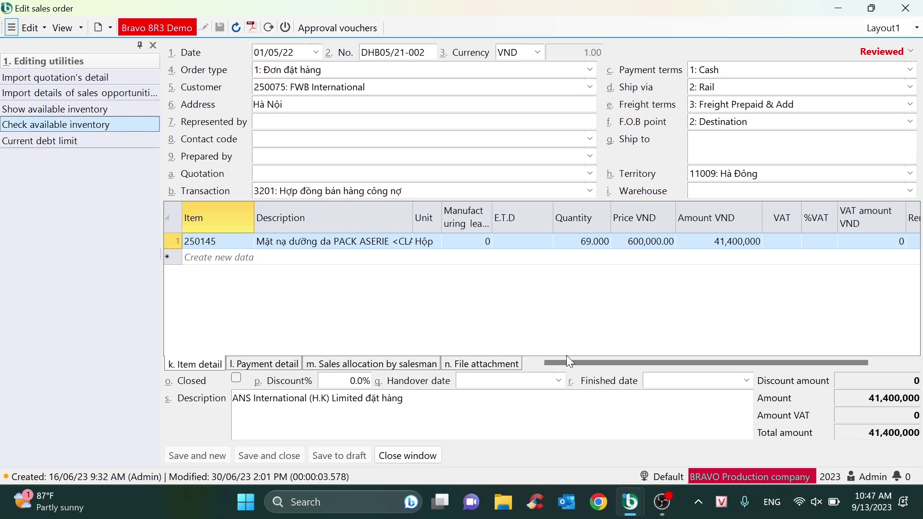
click(905, 9)
- Open the completed sales order Đơn đặt may 25304008: 25304008 - Jacket nữ DFLL1JP2201
click(399, 267)
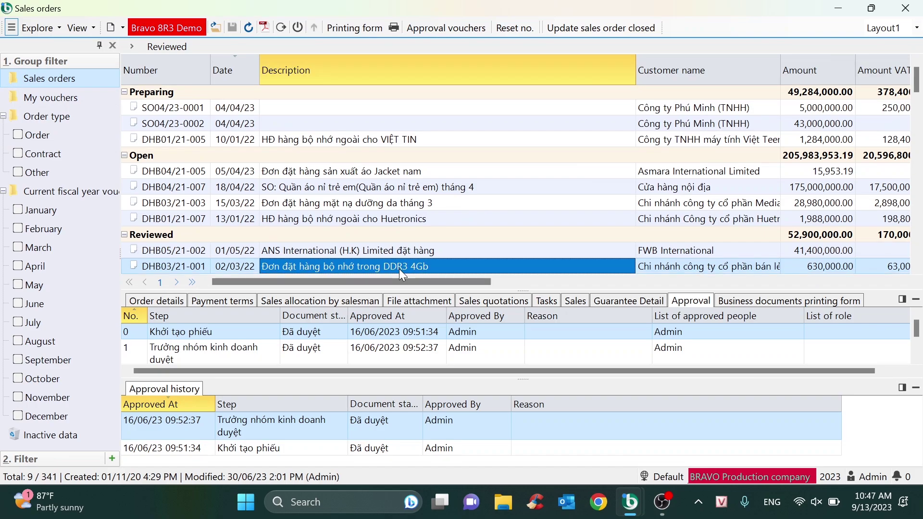
scroll(399, 264, down, 2)
click(399, 252)
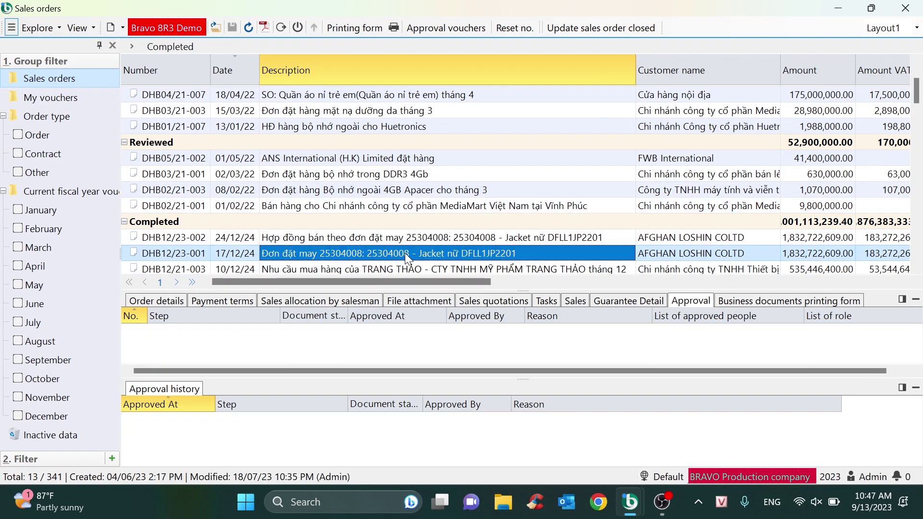
double_click(405, 253)
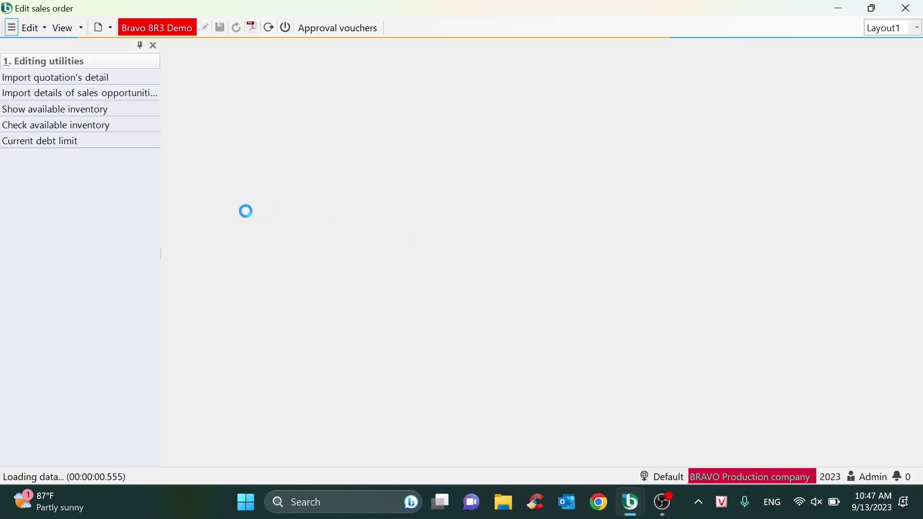
- Check the order's Debt limit input error and narrow the editing utilities area to widen the order form
click(69, 189)
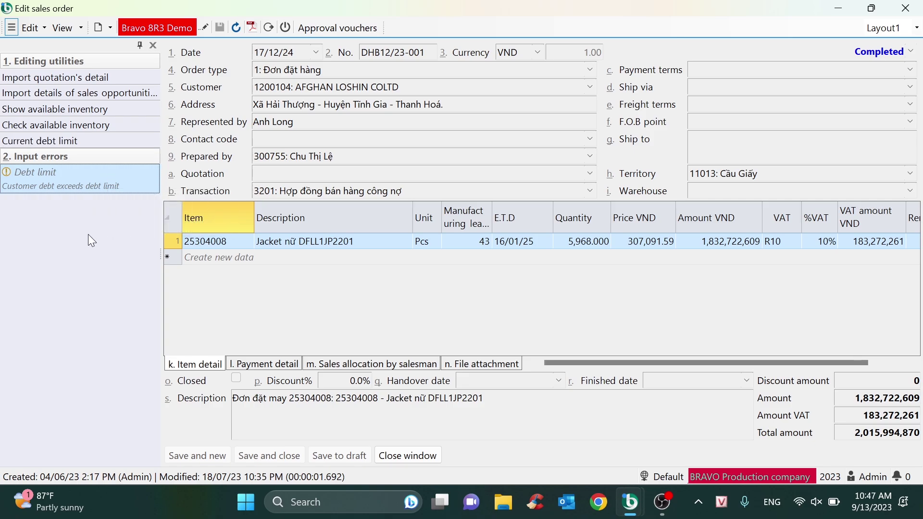
drag(160, 149, 131, 151)
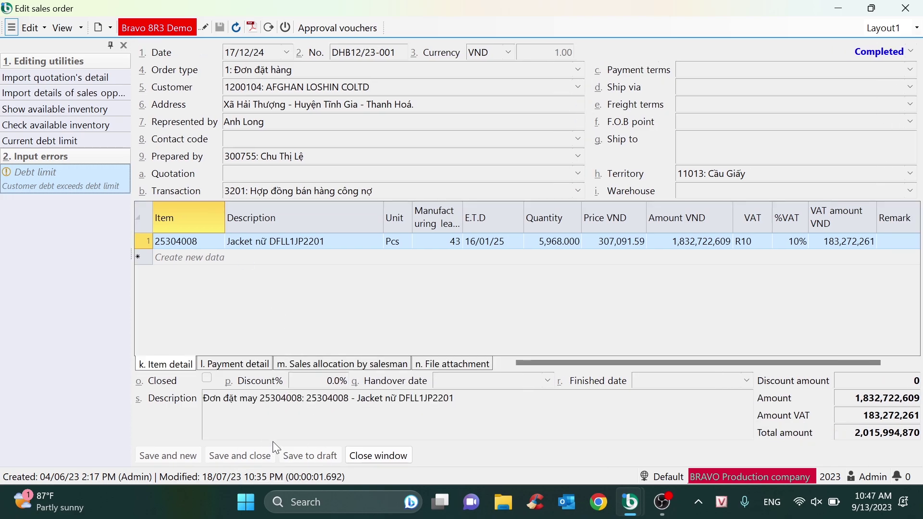
mouse_move(510, 363)
mouse_down()
mouse_move(653, 365)
mouse_move(509, 361)
mouse_up()
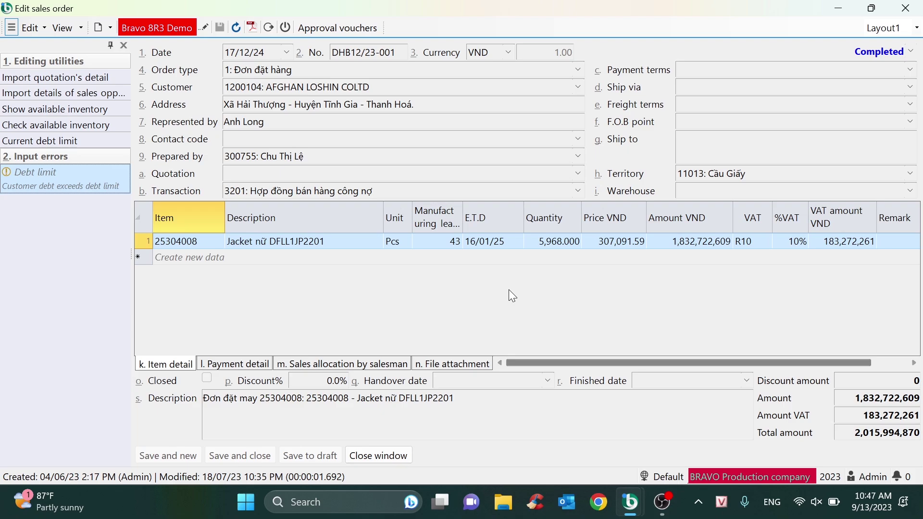
- Adjust the E.T.D column's width and fit the Manufacturing lead time column to its heading in the order's item details
drag(524, 212, 544, 212)
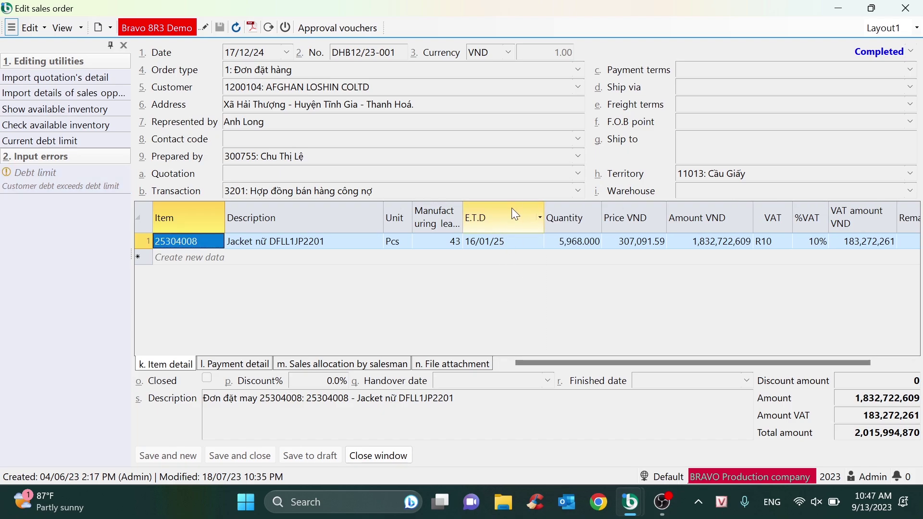
click(515, 242)
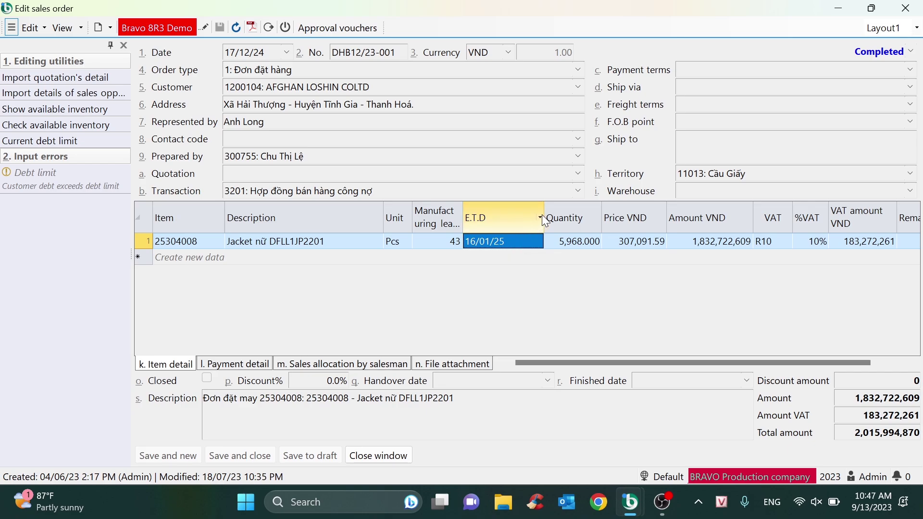
drag(544, 210, 519, 210)
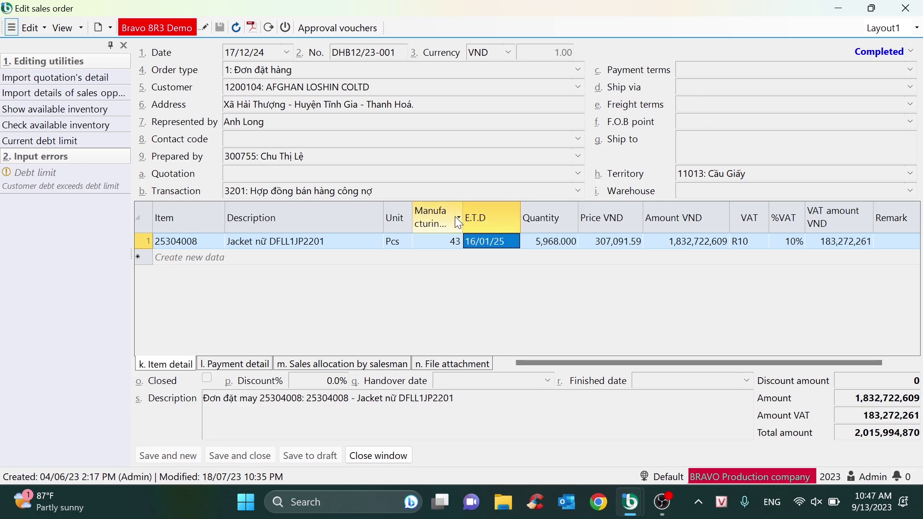
double_click(463, 207)
click(453, 243)
click(516, 243)
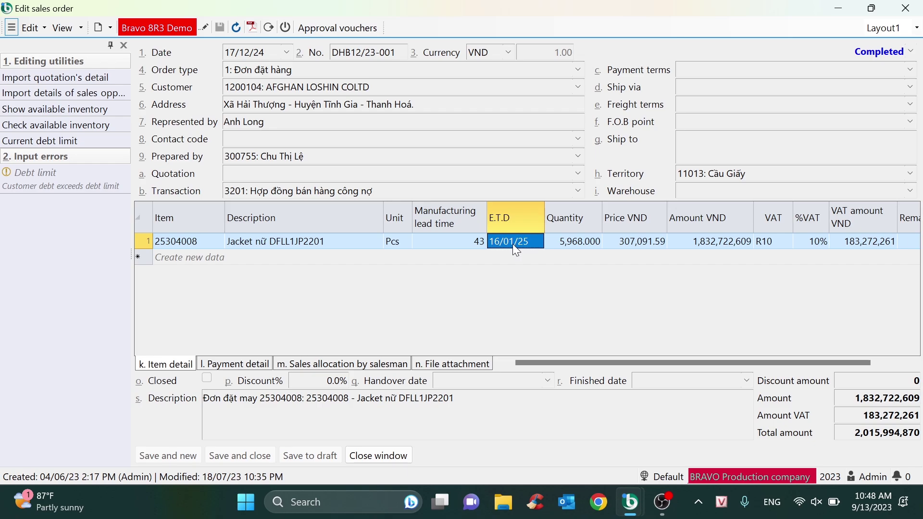
- Check the Discount% field of the Jacket nữ DFLL1JP2201 sales order and close the order
click(323, 381)
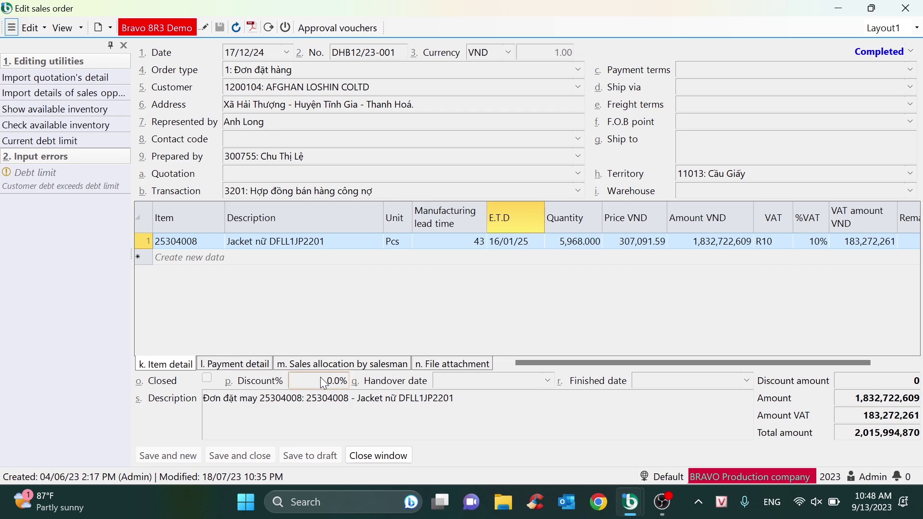
drag(325, 381, 356, 375)
click(331, 318)
click(324, 381)
double_click(327, 381)
click(337, 382)
double_click(336, 382)
drag(578, 365, 553, 364)
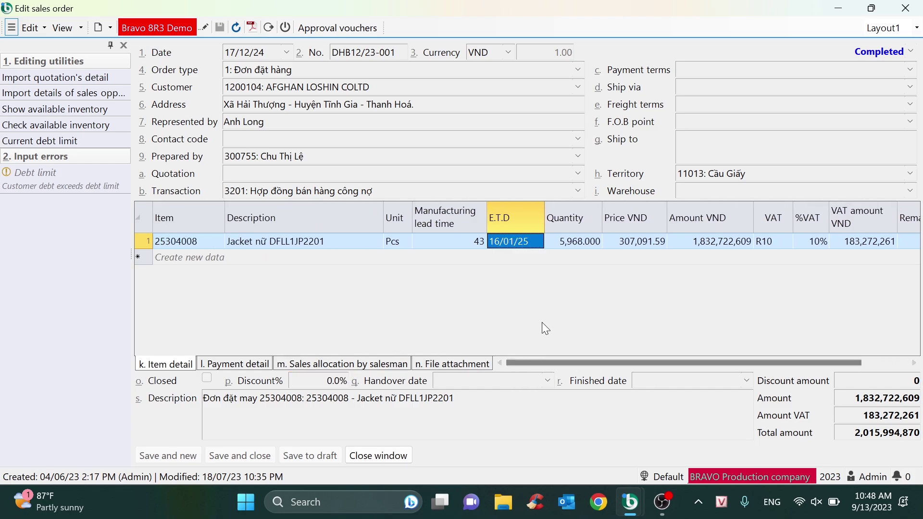
click(906, 8)
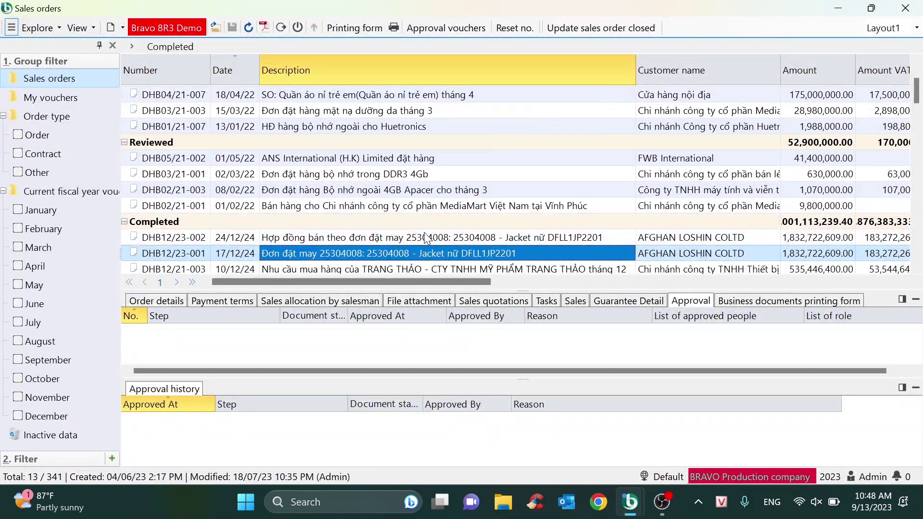
- Open the printing form of sales order DHB12/23-001, read it through to the signature section and close it
click(356, 30)
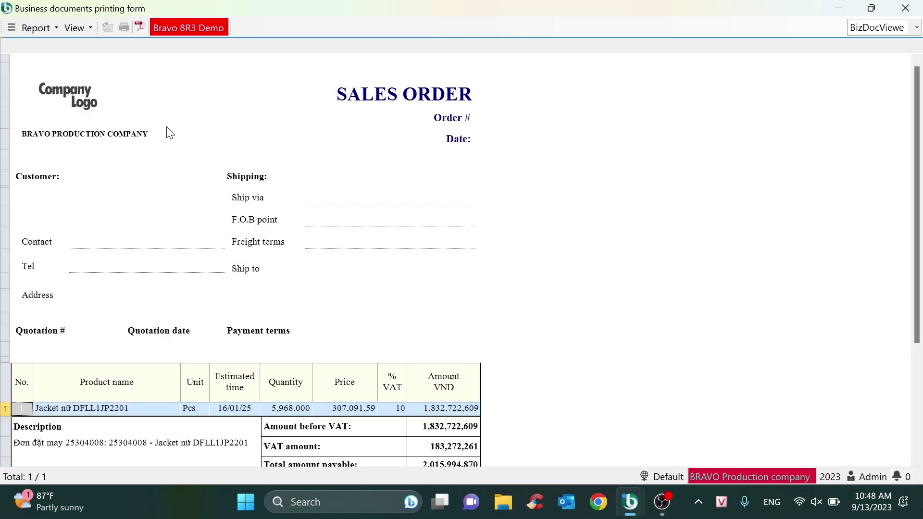
scroll(129, 231, down, 3)
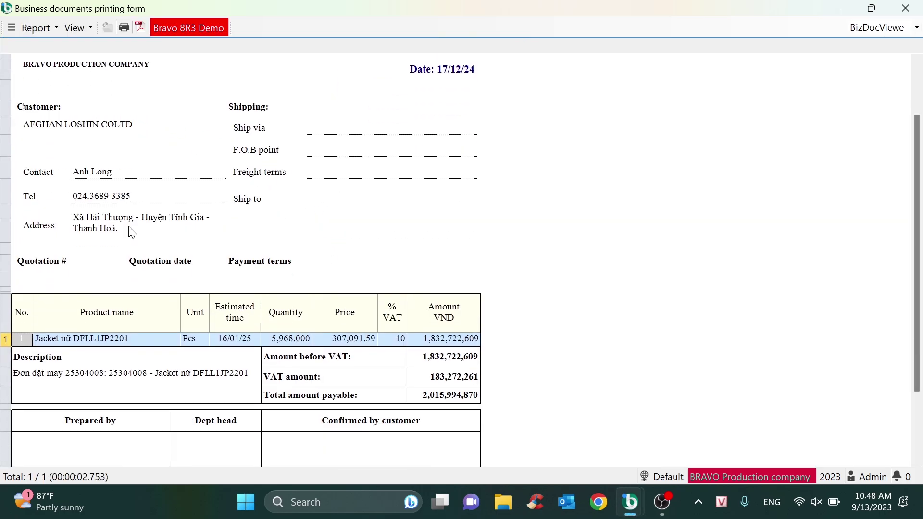
scroll(165, 358, up, 3)
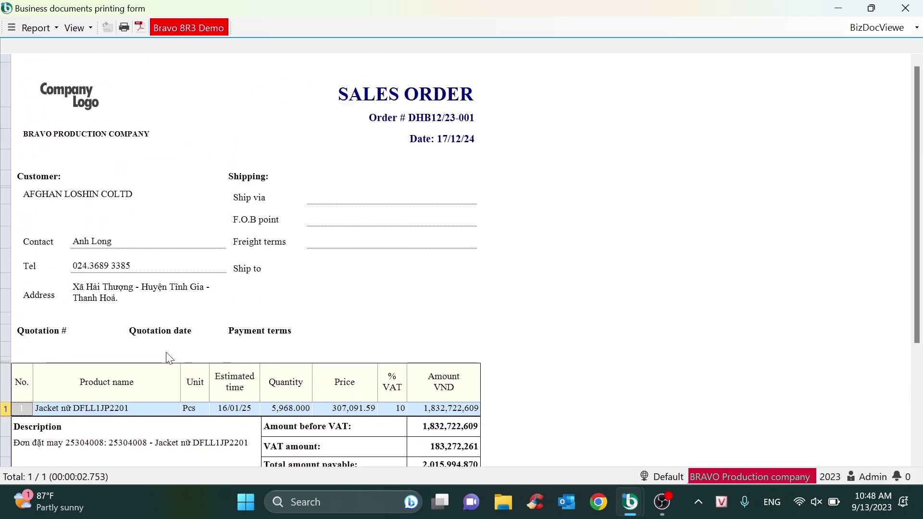
scroll(286, 326, down, 3)
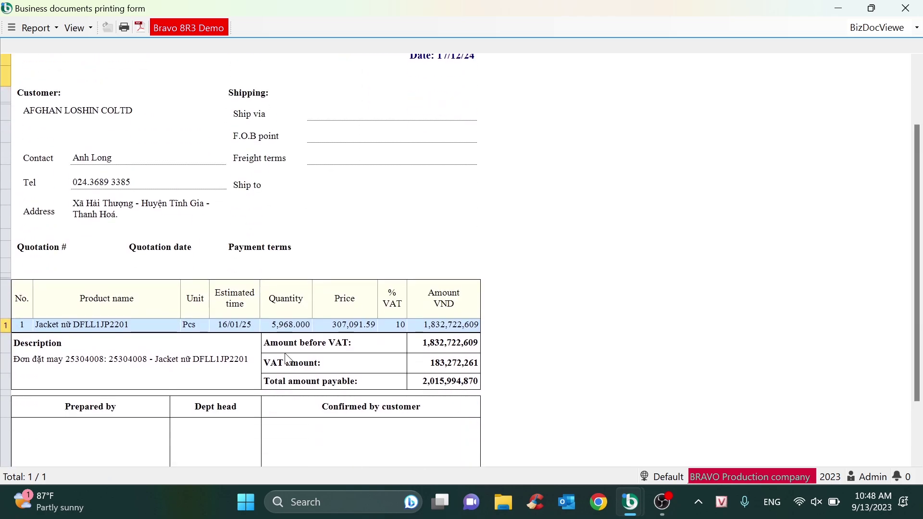
click(917, 5)
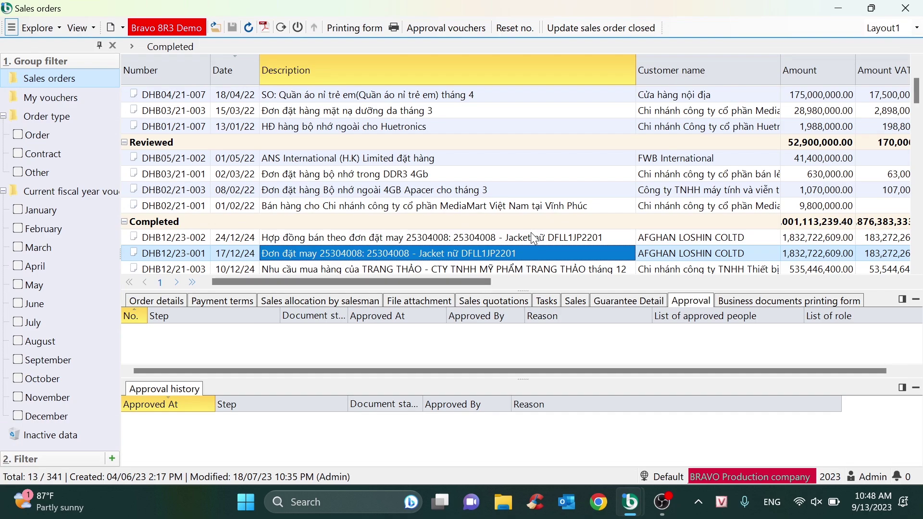
- Look through the reviewed and completed sales orders and close the Sales orders list
scroll(524, 252, down, 4)
scroll(523, 252, up, 2)
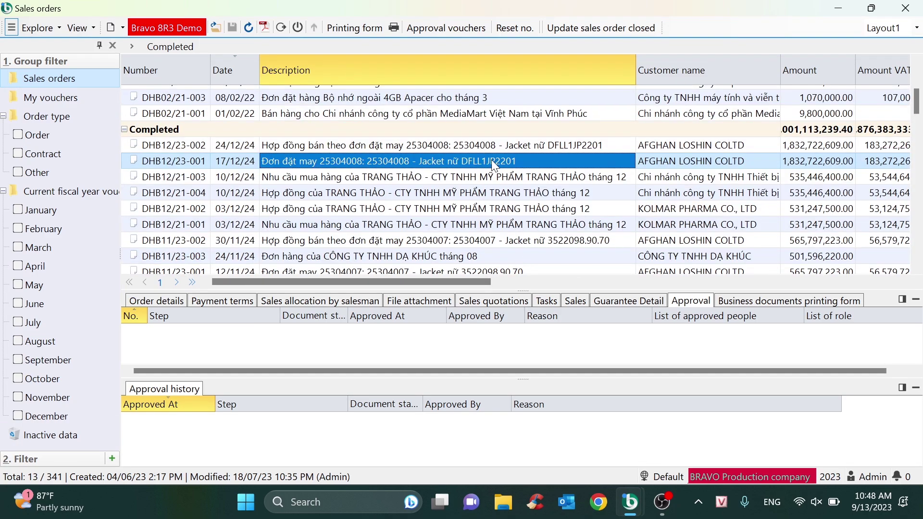
scroll(488, 166, up, 4)
scroll(481, 172, down, 4)
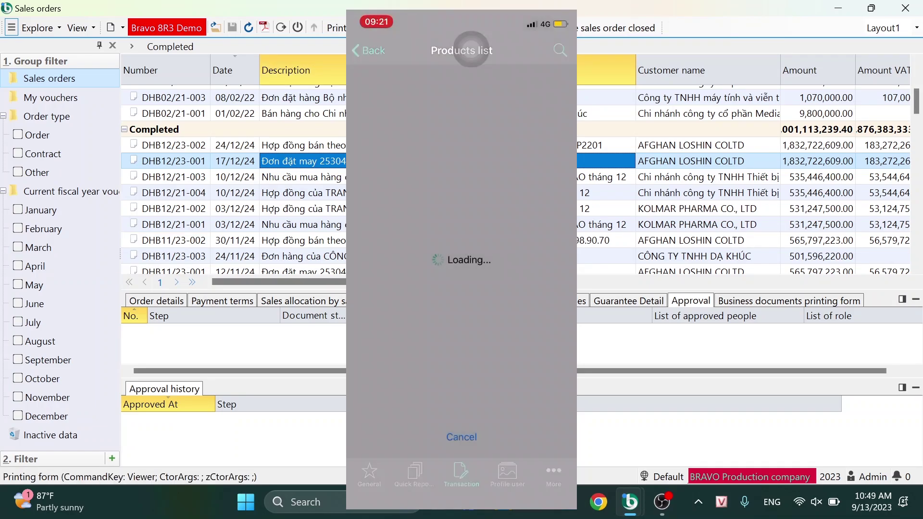
scroll(516, 179, down, 10)
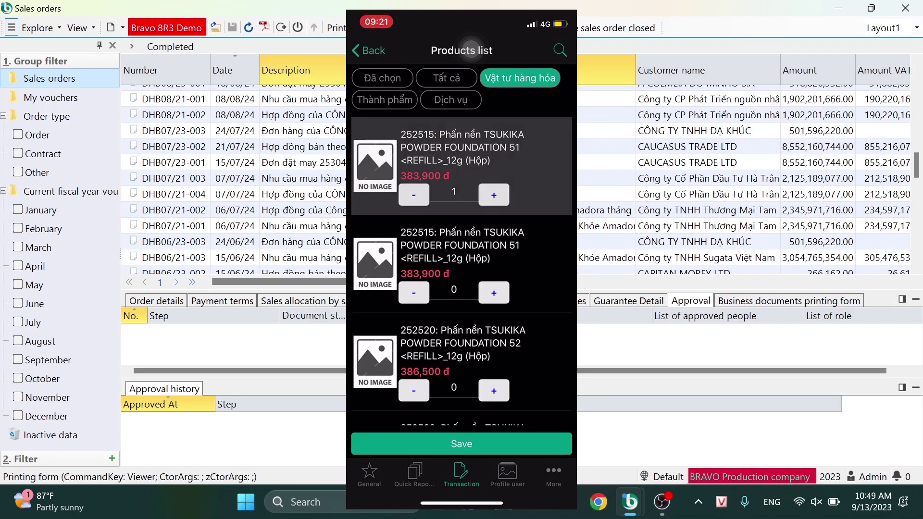
click(914, 13)
- Examine the Sales process flowchart from the debt limit check and order issue through returned goods, debt confirmation and cash receipts
scroll(404, 262, down, 2)
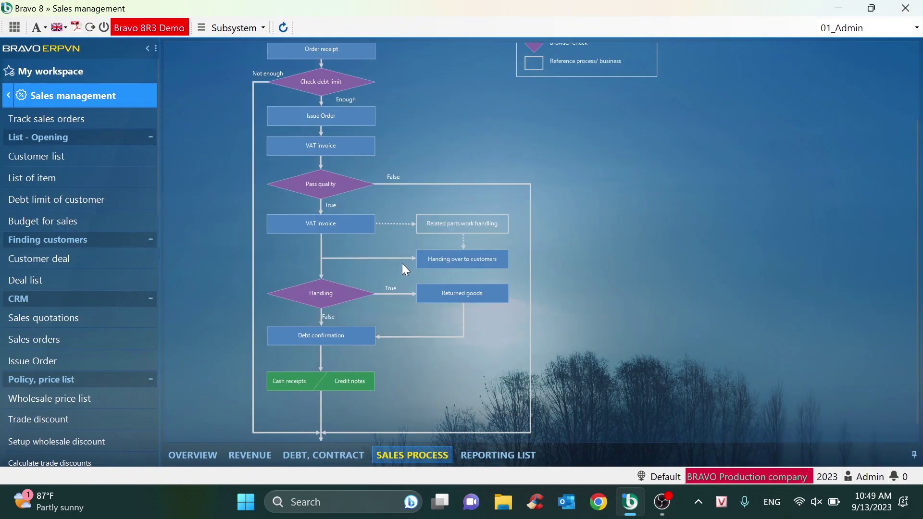
scroll(402, 263, up, 1)
scroll(402, 263, down, 1)
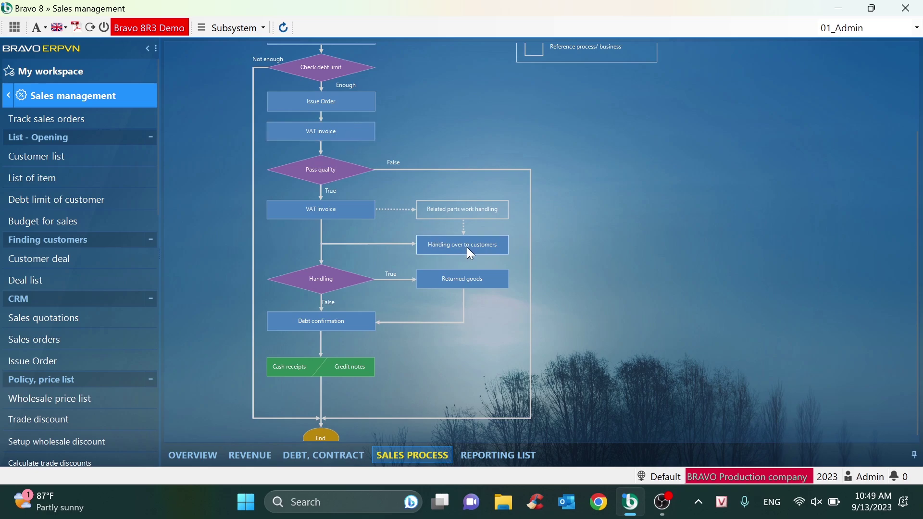
scroll(327, 337, down, 1)
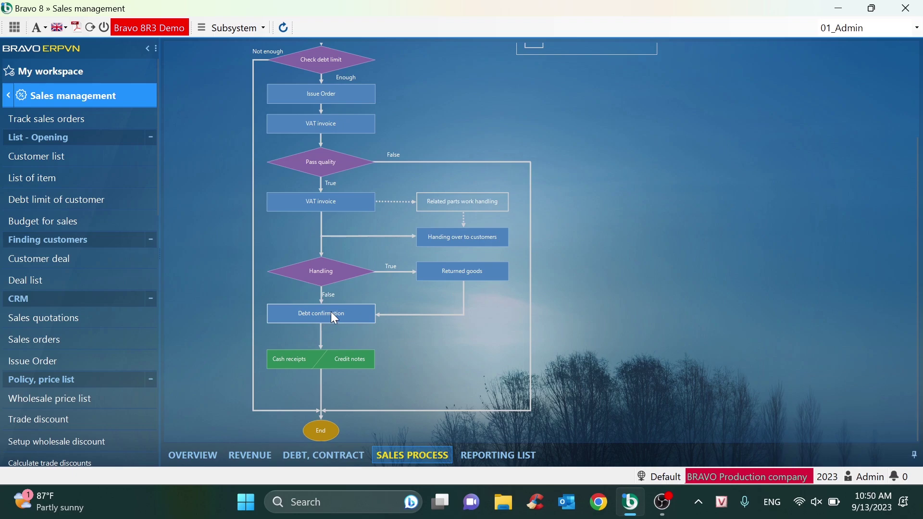
scroll(346, 336, up, 1)
scroll(375, 329, down, 1)
scroll(319, 354, up, 3)
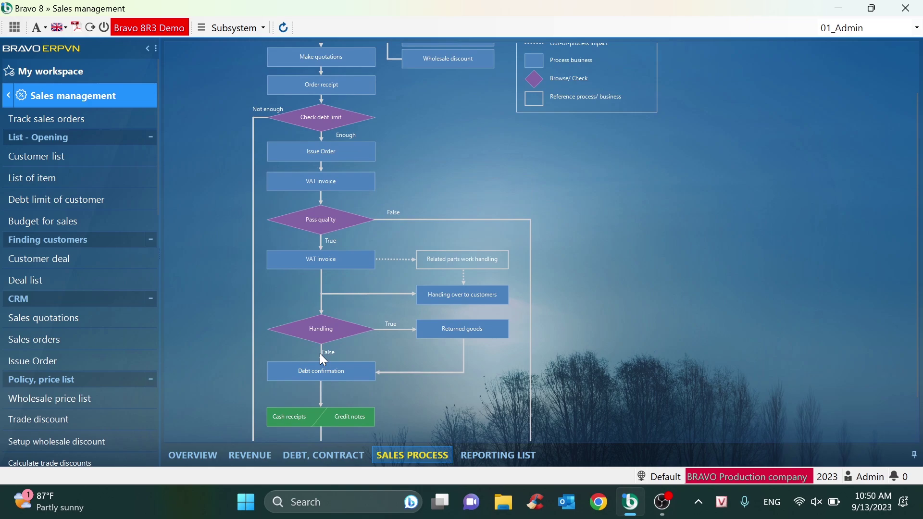
scroll(319, 351, down, 2)
scroll(321, 355, down, 1)
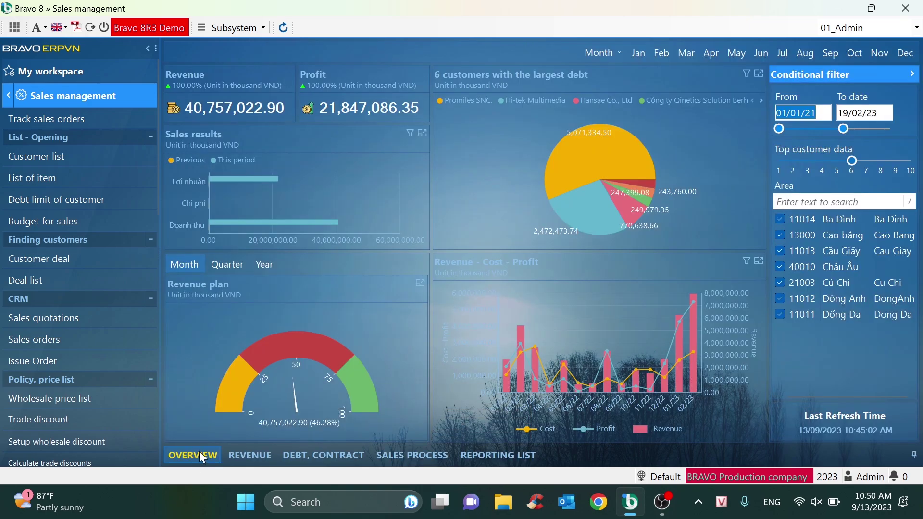
- Extend the Overview dashboard's date filter to 13/03/23, and shorten it to end on 07/02/23
drag(843, 129, 871, 129)
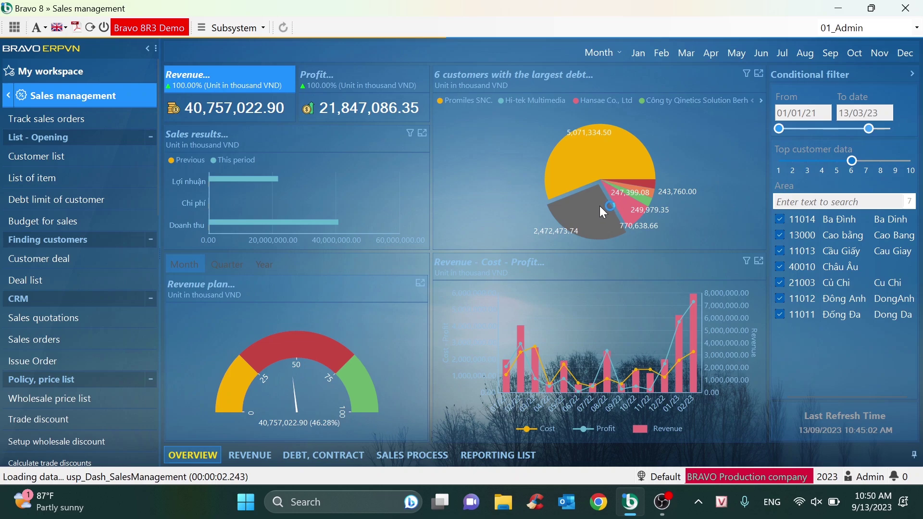
mouse_move(640, 195)
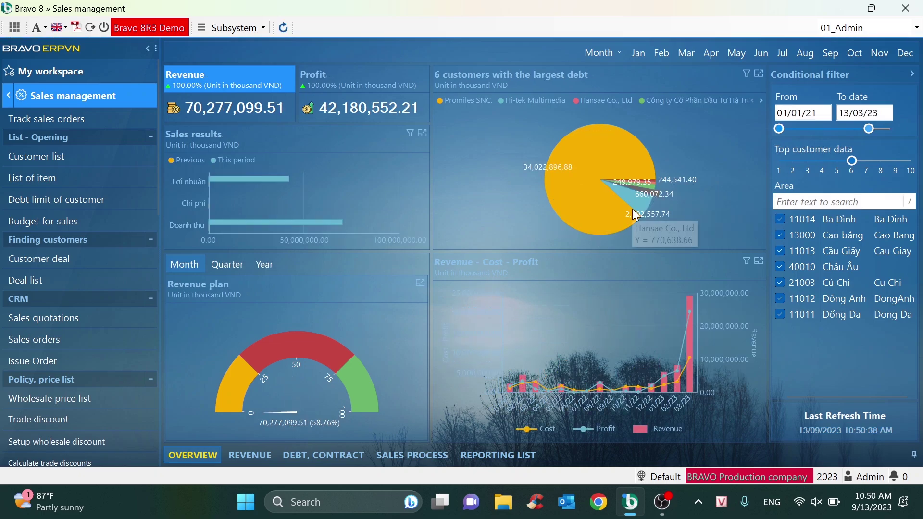
drag(862, 131, 831, 128)
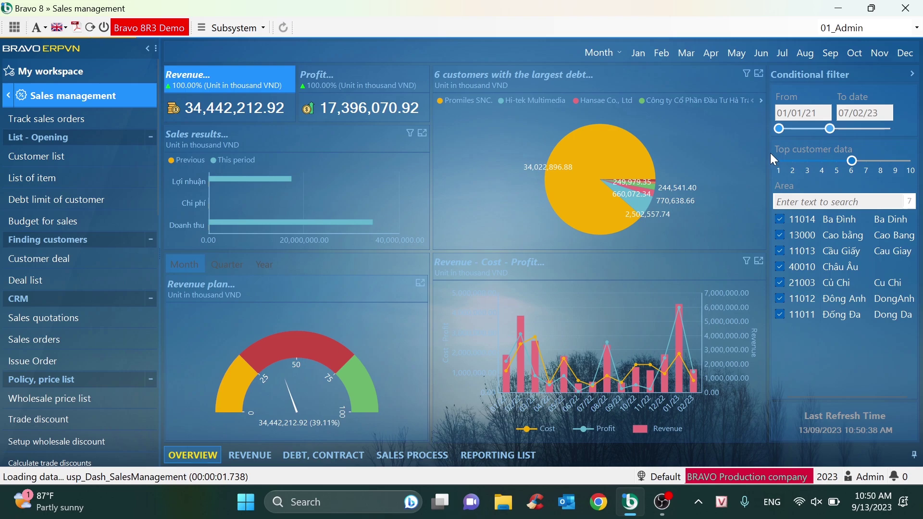
- View the Revenue dashboard and the Debt, Contract dashboard
click(263, 457)
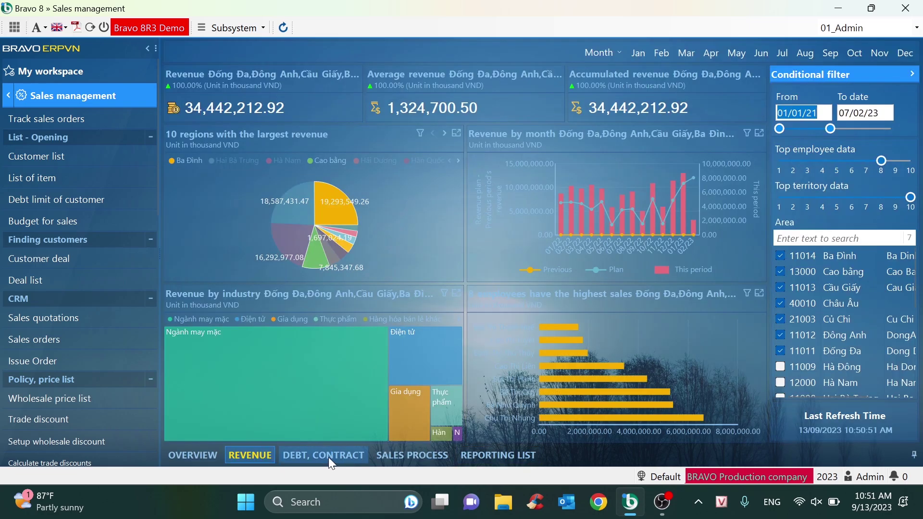
click(330, 460)
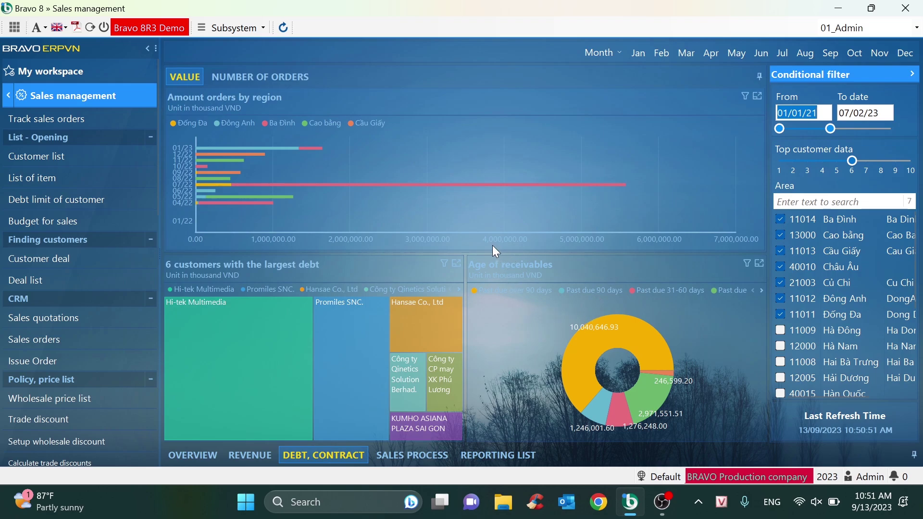
- Open the reporting list and look through its receivable, sales, order tracking and guarantee reports
click(507, 456)
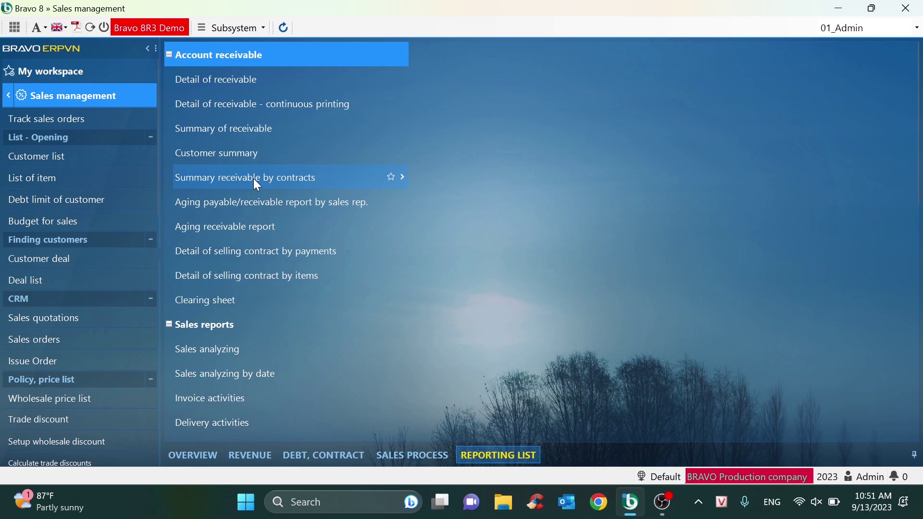
scroll(246, 246, down, 10)
scroll(247, 246, up, 4)
scroll(247, 246, down, 4)
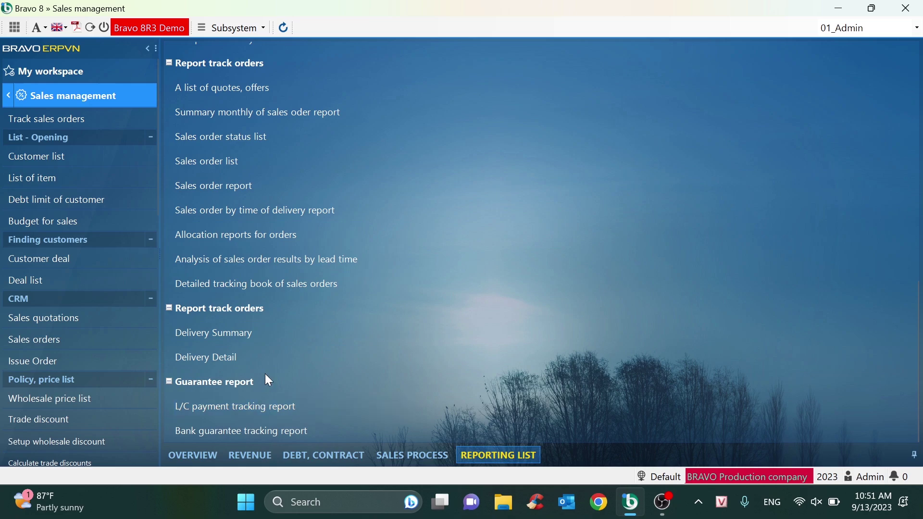
scroll(269, 365, up, 5)
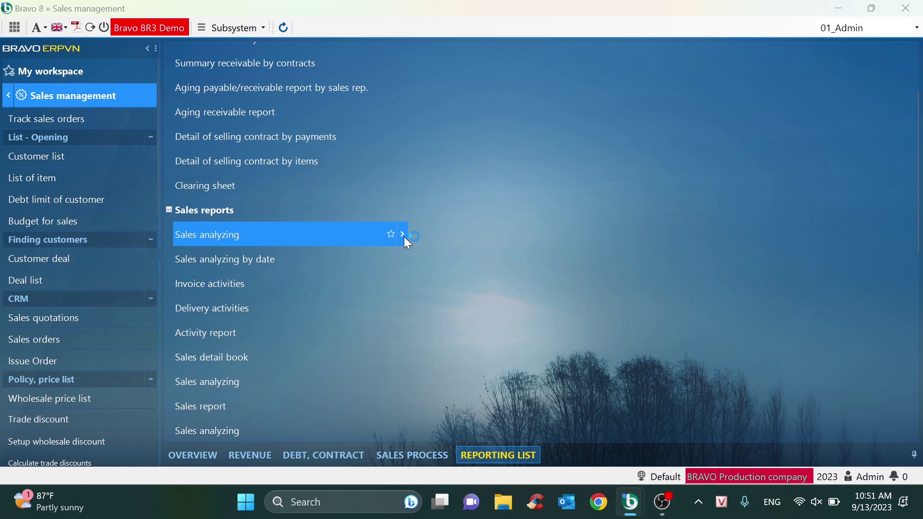
- Open the Sales analyzing report, show all its filter parameters and run it by sales rep for 08/01/23 to 13/09/23
click(402, 236)
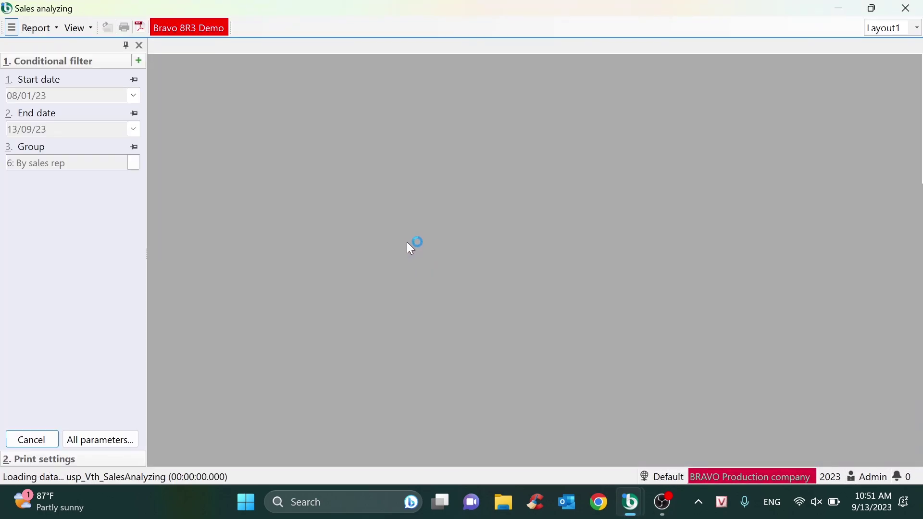
click(119, 445)
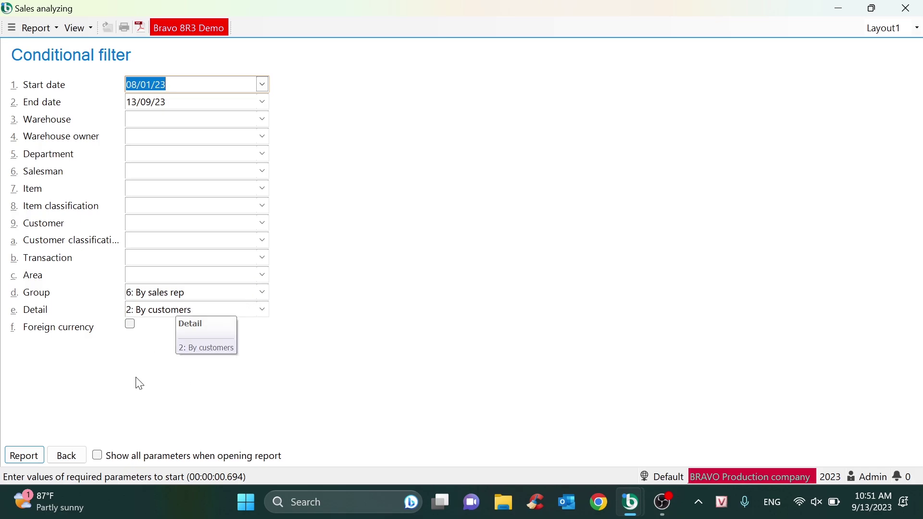
click(24, 455)
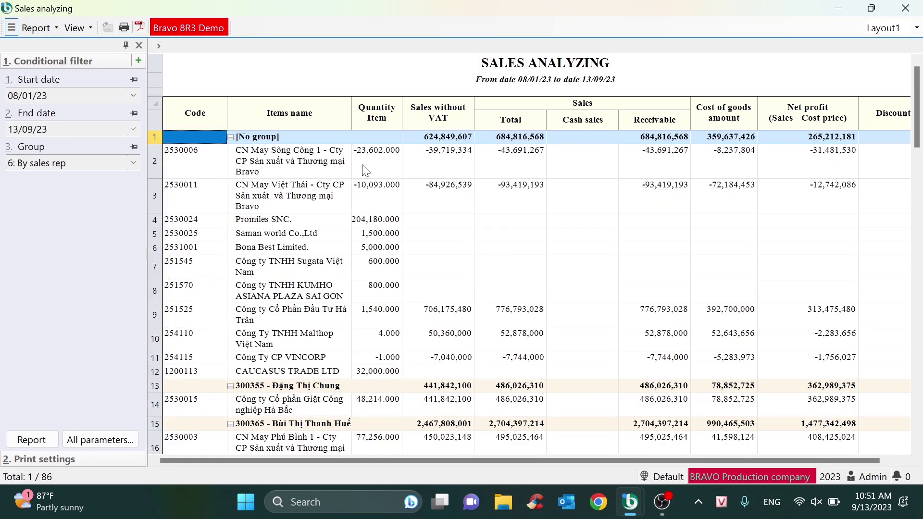
- Collapse the Sales analyzing report to one line per sales rep and look through the rows down to the grand total
click(232, 138)
click(303, 150)
click(306, 139)
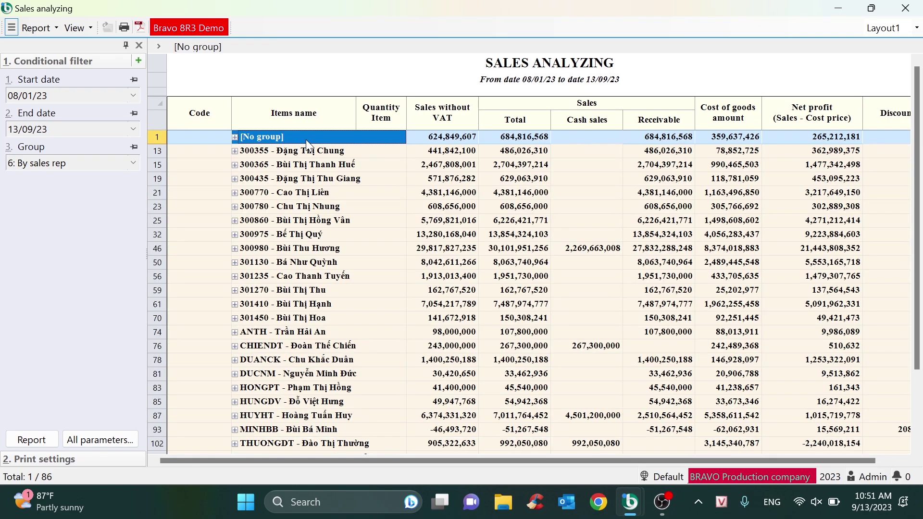
click(310, 151)
scroll(388, 301, down, 3)
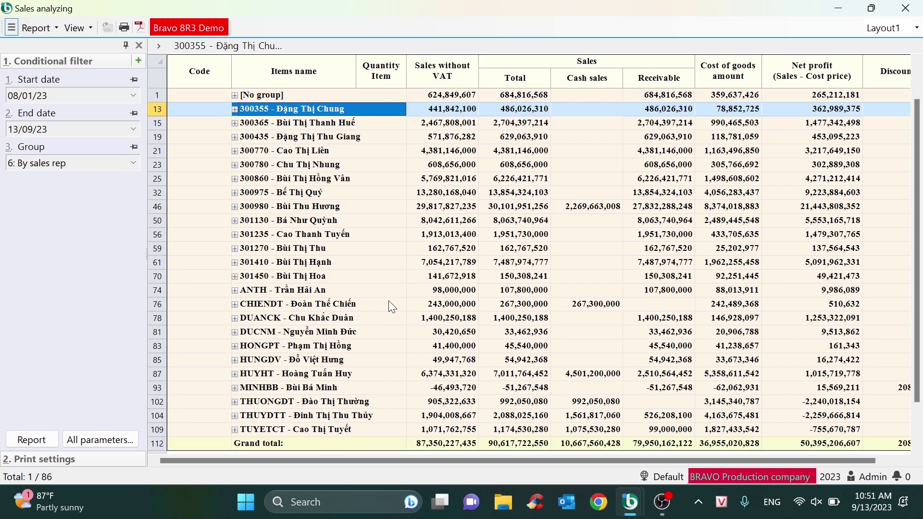
scroll(342, 247, up, 1)
click(334, 202)
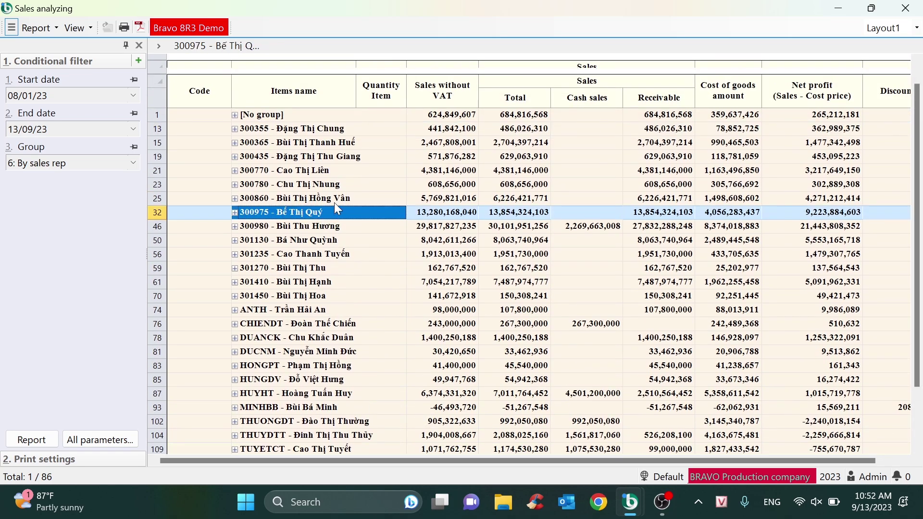
- Examine the Sales, Cost of goods amount and Net profit columns of the Sales analyzing report
scroll(333, 203, up, 1)
click(586, 119)
click(728, 112)
click(785, 110)
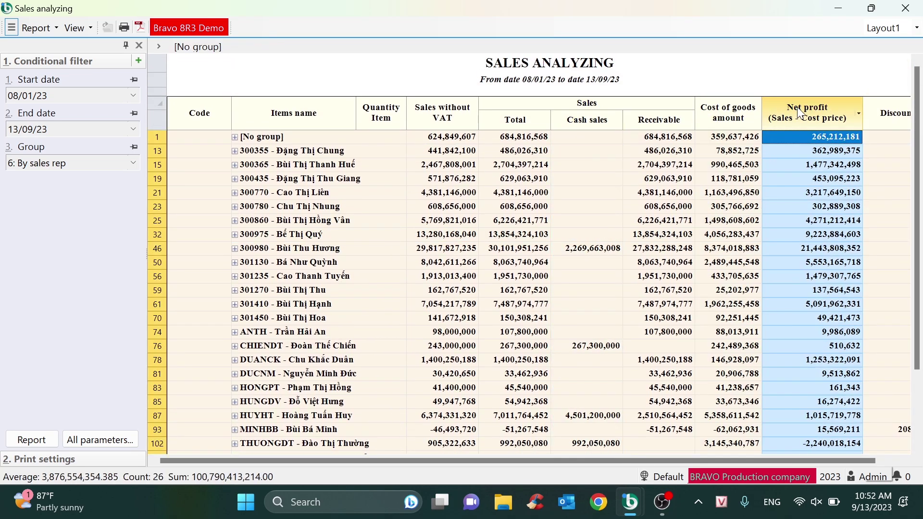
- Expand the sales reps in rows 19, 23 and 25 of the Sales analyzing report to show their customer lines
double_click(358, 178)
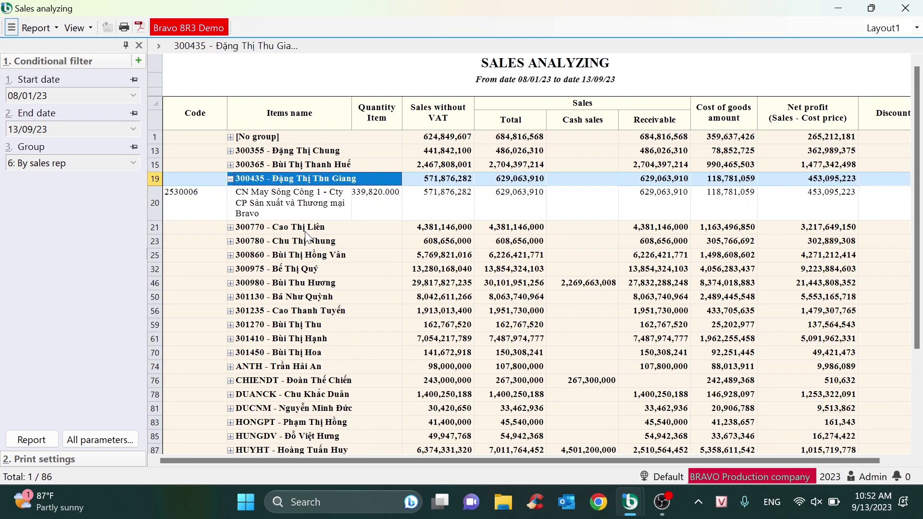
double_click(313, 241)
double_click(308, 269)
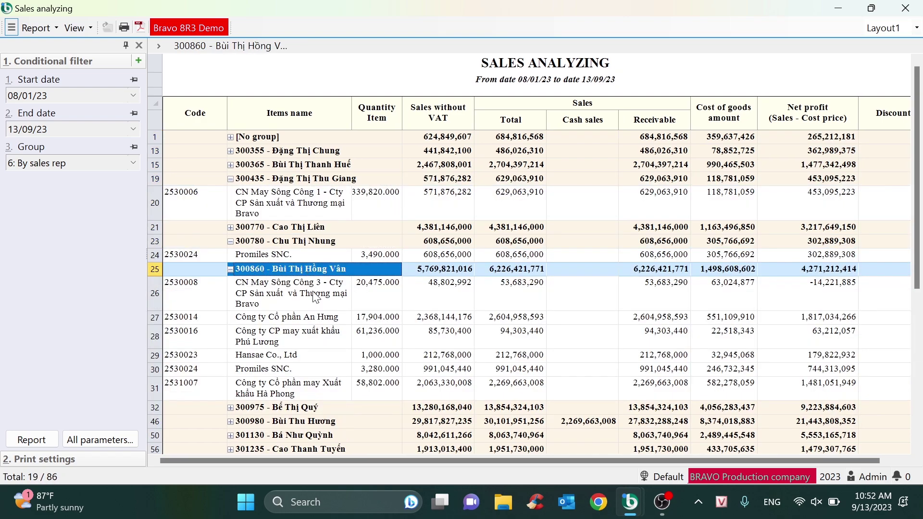
- Look through the customer lines under the row 25 sales rep, checking customer 2530008's sales, cost of goods amount and net profit
click(316, 307)
click(316, 321)
click(318, 339)
click(320, 359)
click(321, 370)
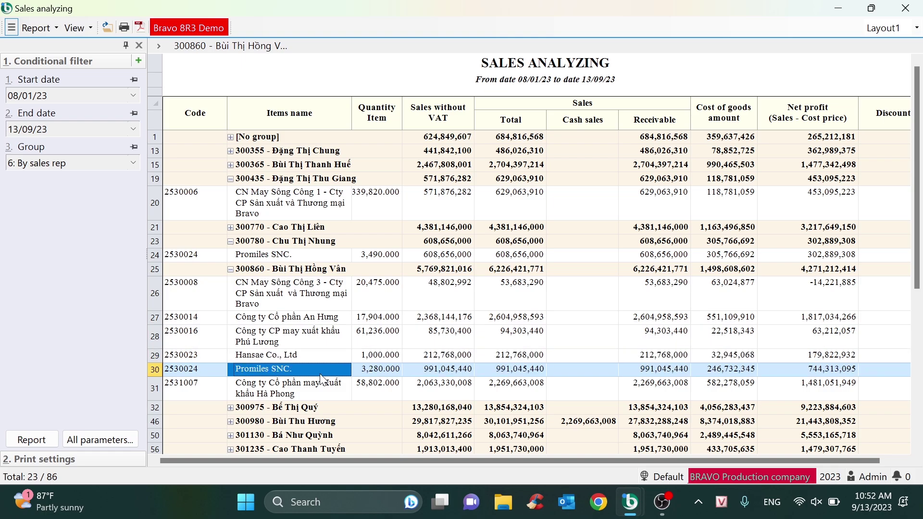
click(324, 390)
click(320, 369)
click(319, 356)
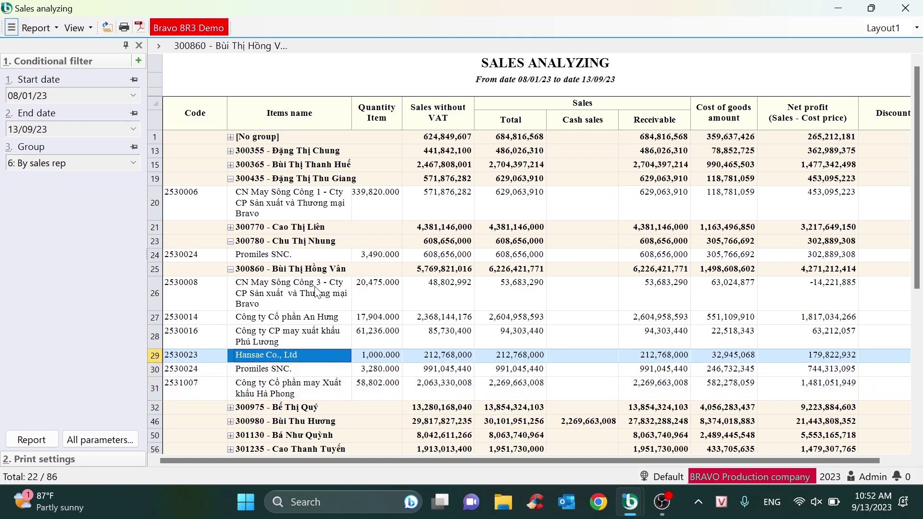
click(412, 288)
click(737, 294)
click(807, 302)
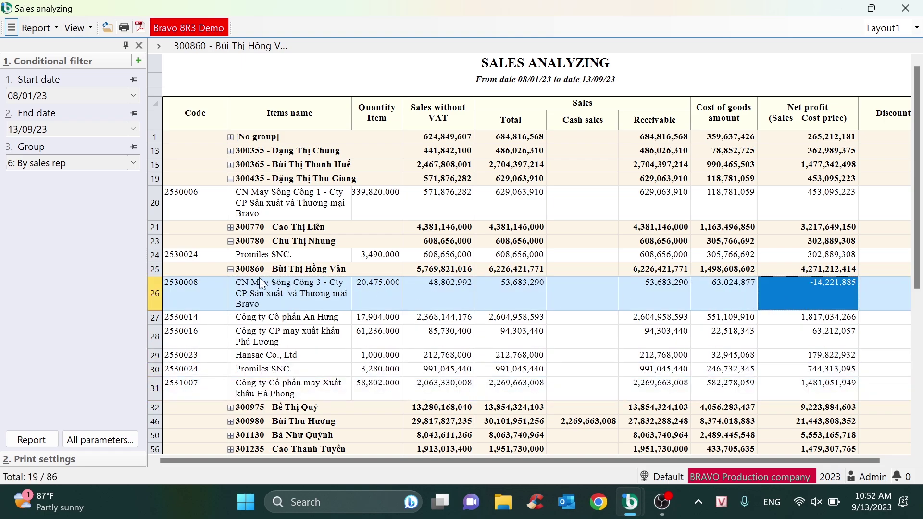
- Collapse the three expanded sales reps and close the Sales analyzing report
click(231, 268)
click(232, 241)
click(233, 178)
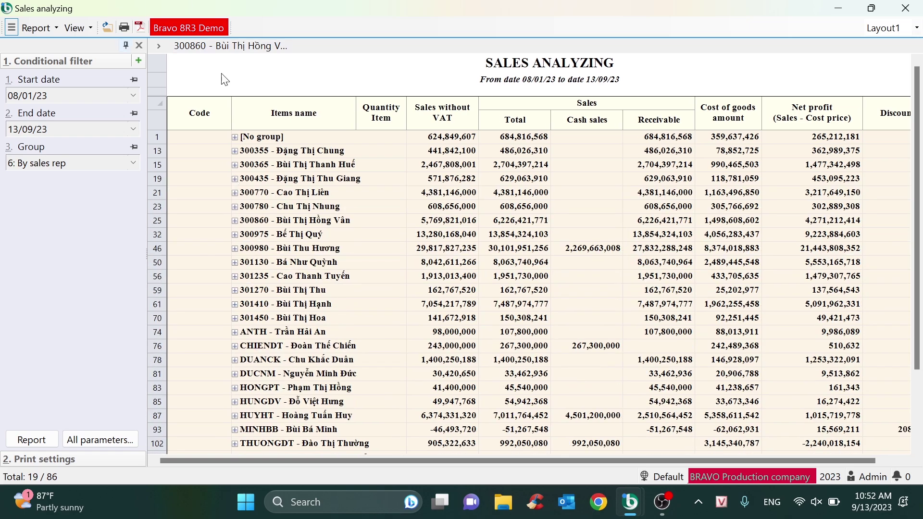
click(905, 8)
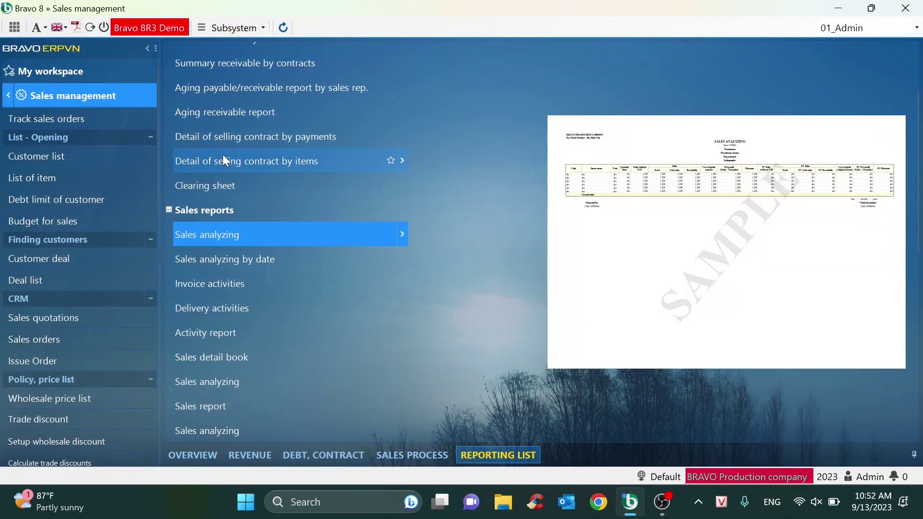
- Open the Aging receivable report and run it for 05/01/23 to 13/09/23 with 30 days per period
scroll(223, 155, up, 3)
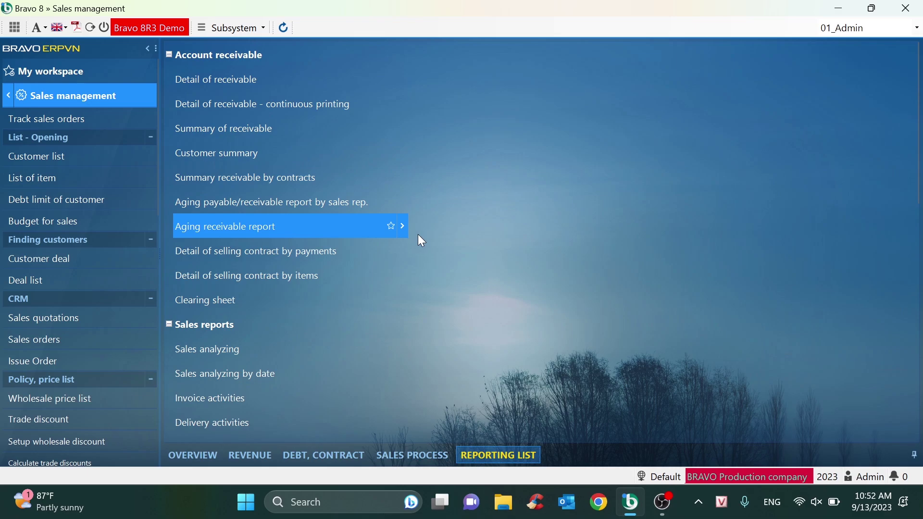
click(405, 233)
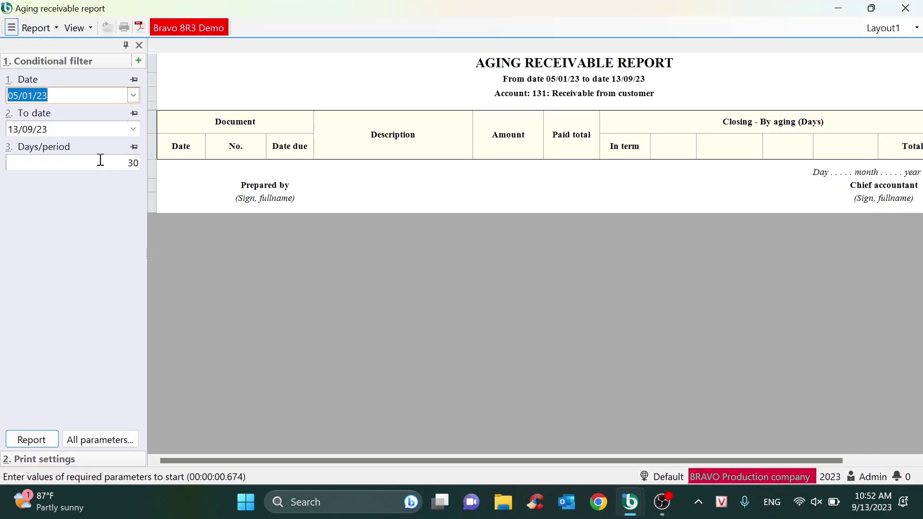
click(144, 164)
click(124, 162)
drag(117, 159, 143, 163)
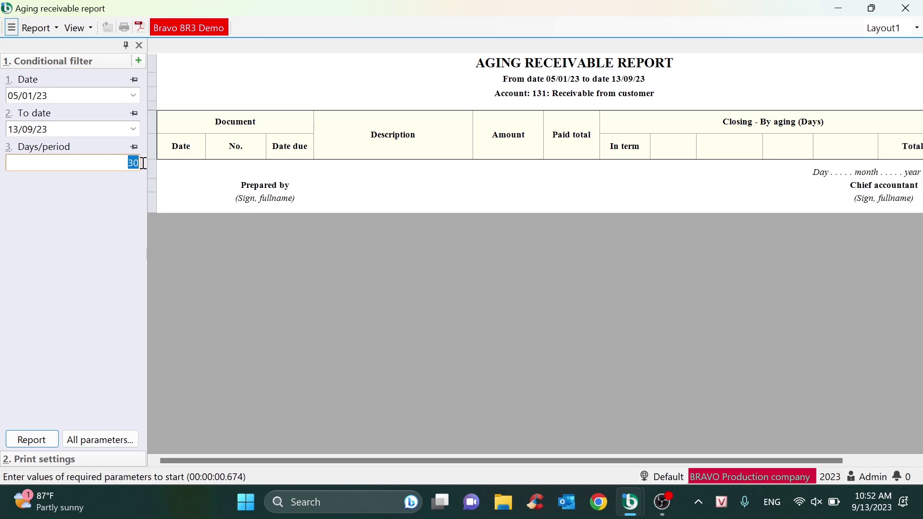
click(30, 440)
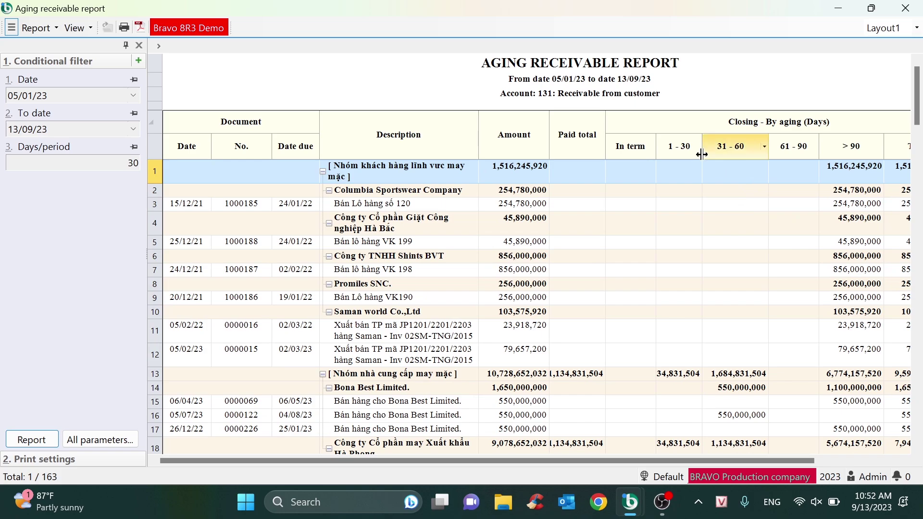
- Look through the aging day ranges of the receivables and collapse the report to one line per customer
scroll(688, 392, down, 1)
scroll(687, 392, down, 3)
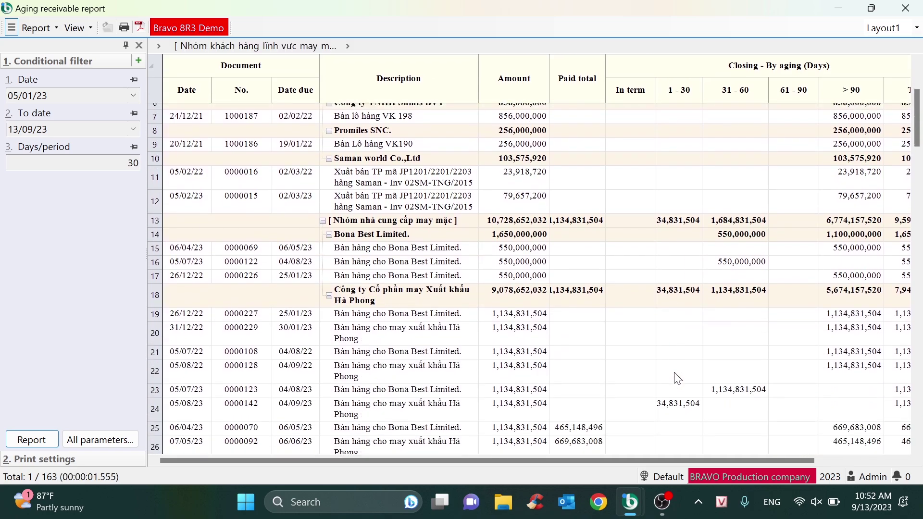
scroll(673, 376, up, 4)
scroll(675, 372, up, 1)
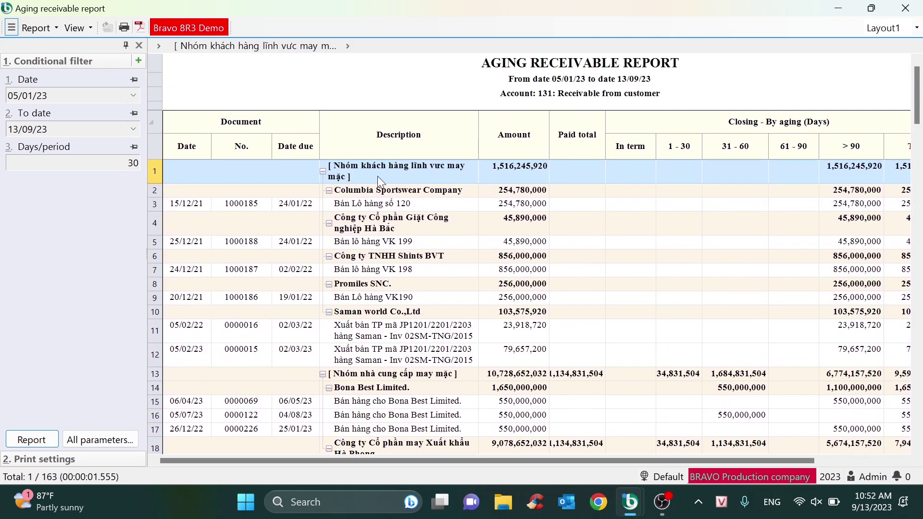
click(329, 190)
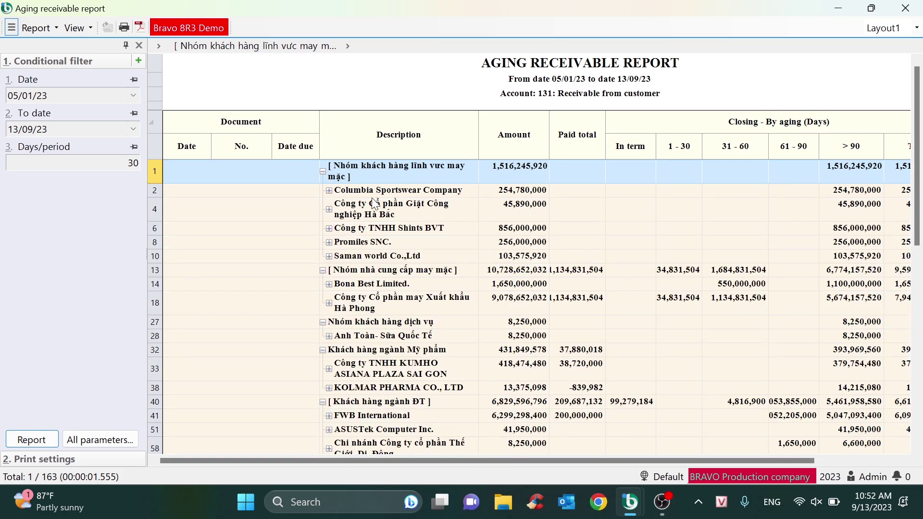
click(792, 145)
- Expand Công ty Cổ phần Giặt Công nghiệp Hà Bắc and Công ty Cổ phần may Xuất khẩu Hà Phong to show their invoices
double_click(417, 206)
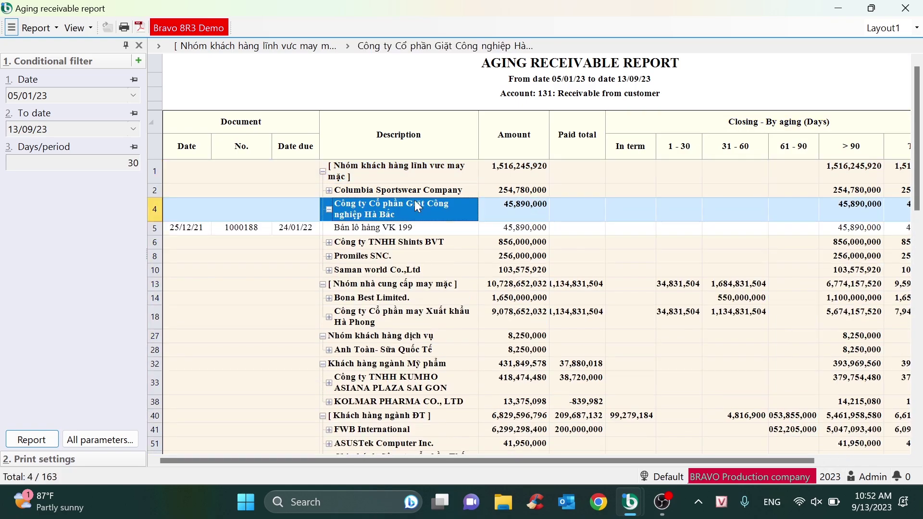
double_click(412, 314)
click(418, 348)
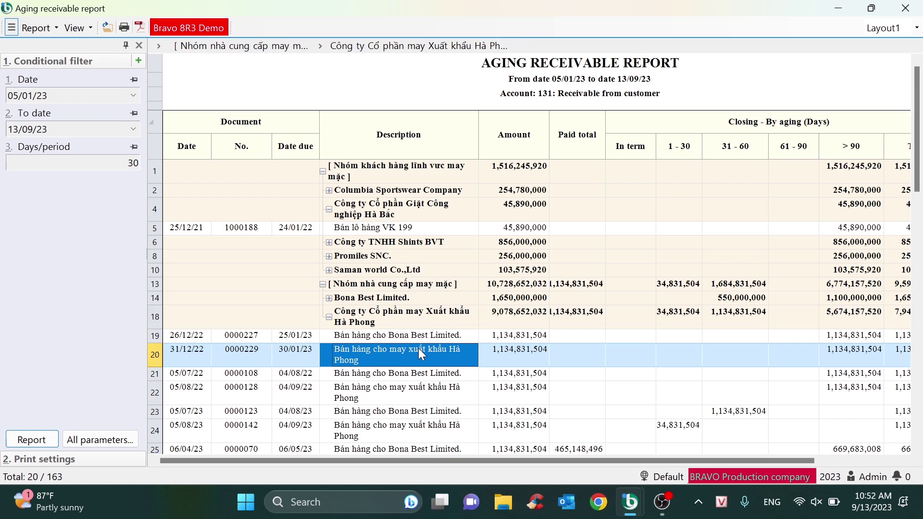
scroll(423, 355, down, 1)
scroll(423, 373, down, 1)
- Check the source sales invoice of the 05/08/22 entry and the Days (out term) column, and close the aging report
click(417, 348)
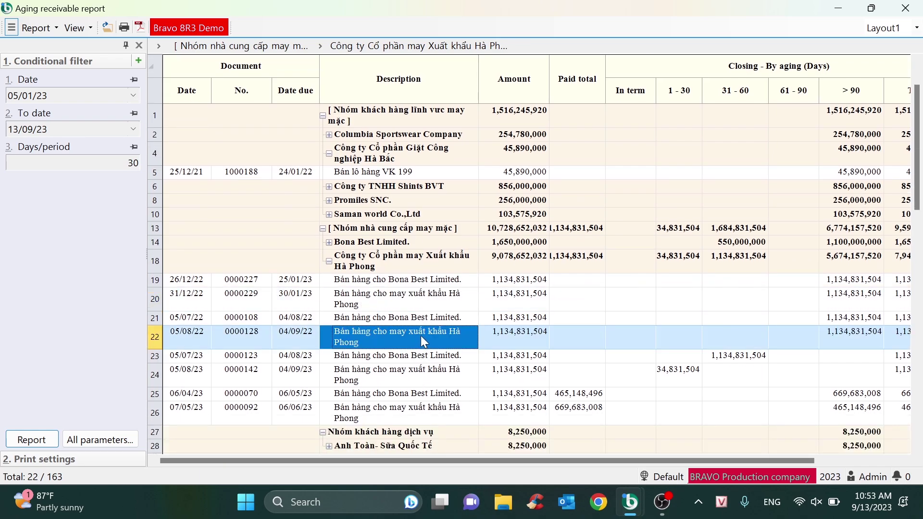
double_click(432, 335)
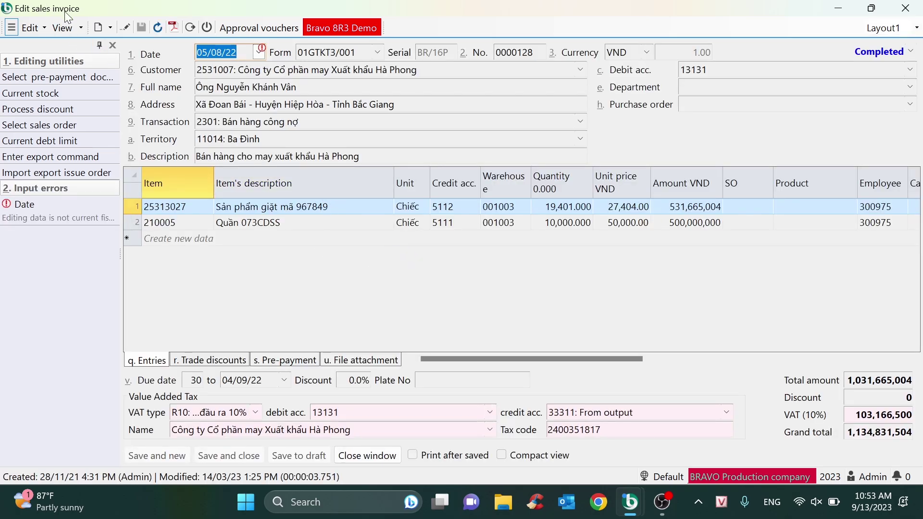
click(904, 10)
drag(570, 459, 696, 456)
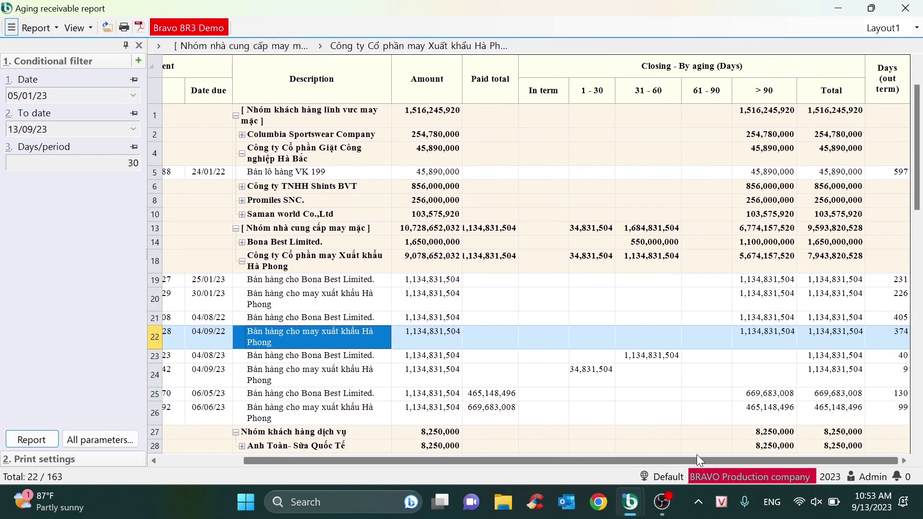
key(Escape)
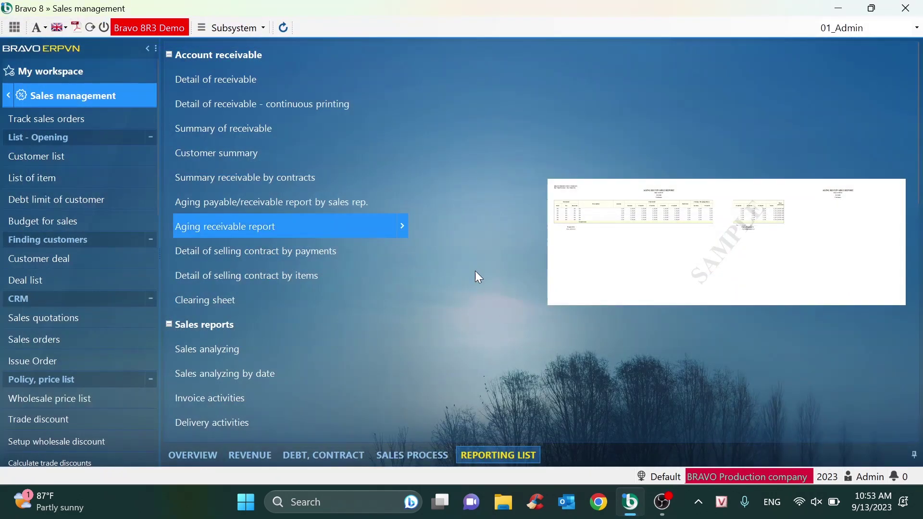
- Collapse the Account receivable and Sales reports groups, and switch to the Inventory management module
click(168, 55)
click(169, 80)
click(4, 97)
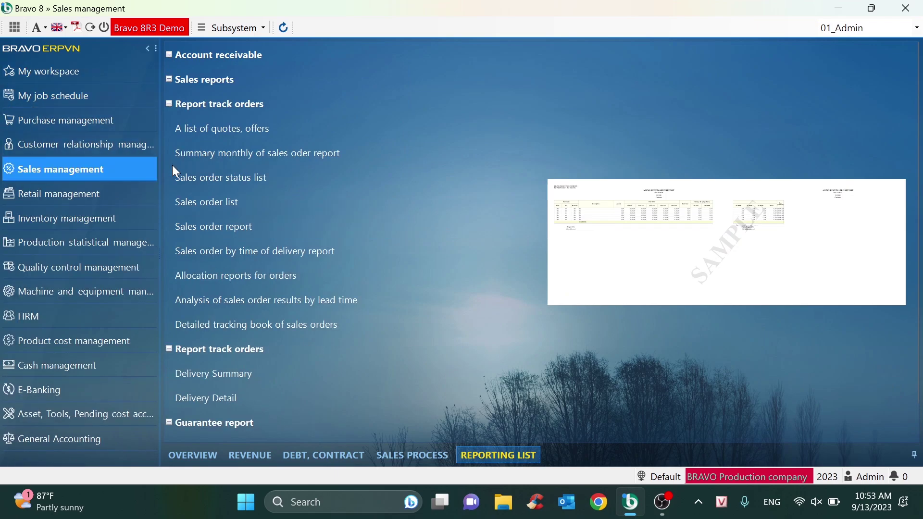
click(88, 222)
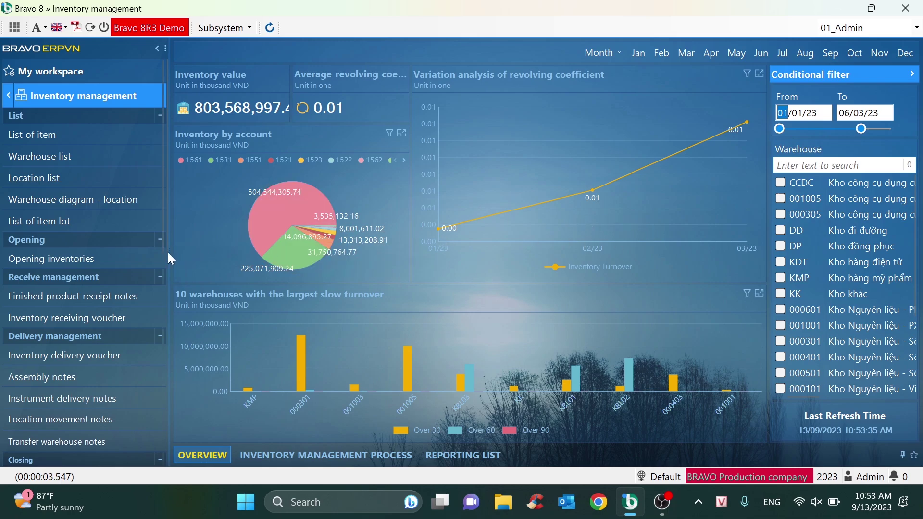
- Narrow the navigation pane and extend the end date of the inventory overview dashboard to 11/03/23
drag(168, 252, 154, 251)
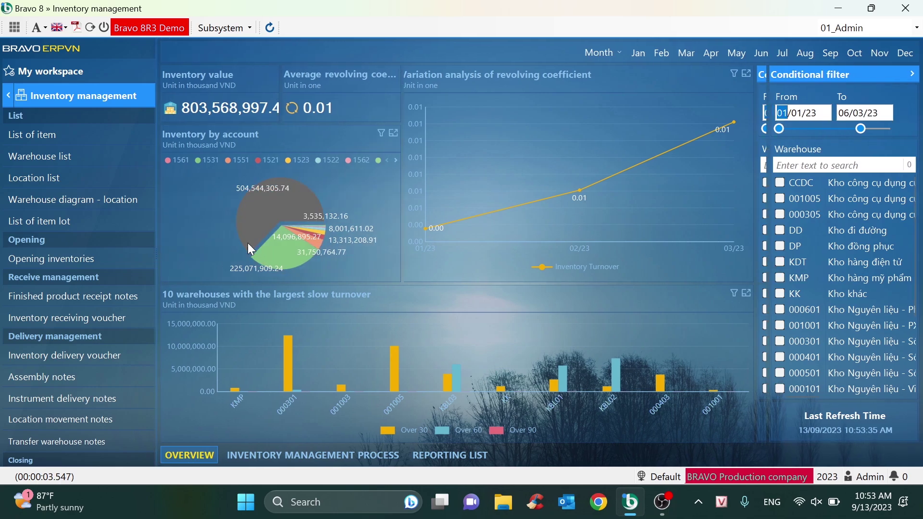
drag(863, 127, 884, 128)
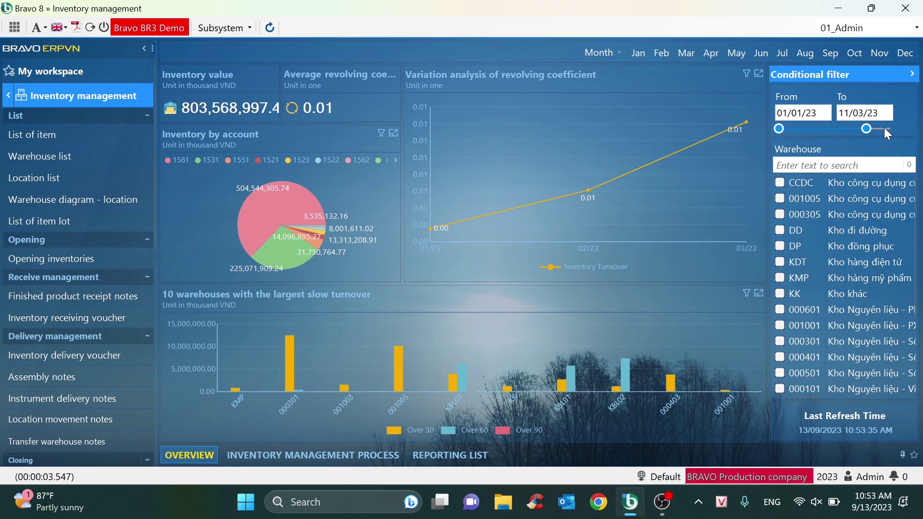
- Open the Inventory management process diagram and examine its receipt, export, stock inventory and inventory costing stages
click(313, 455)
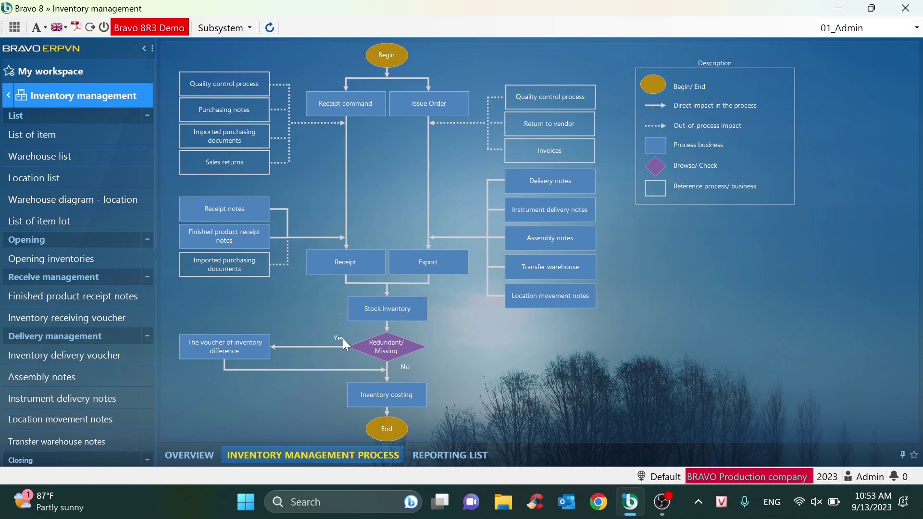
scroll(341, 340, up, 1)
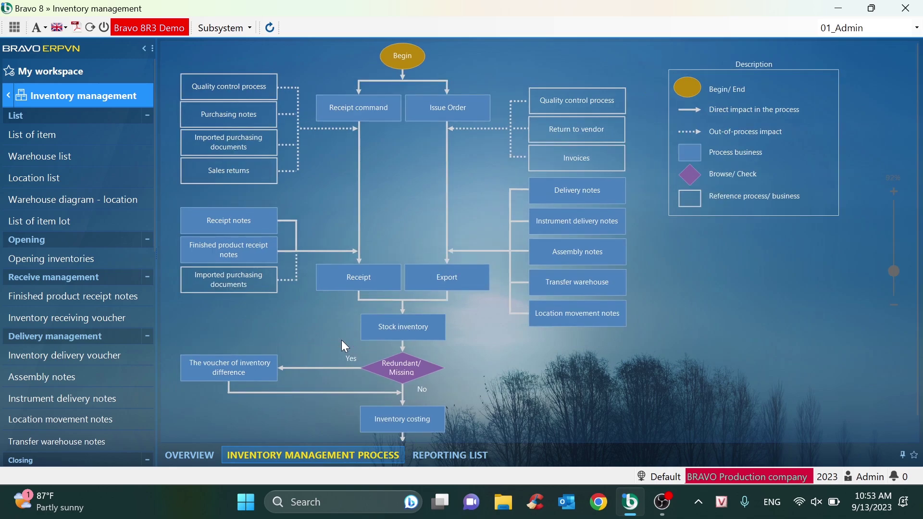
scroll(342, 340, down, 1)
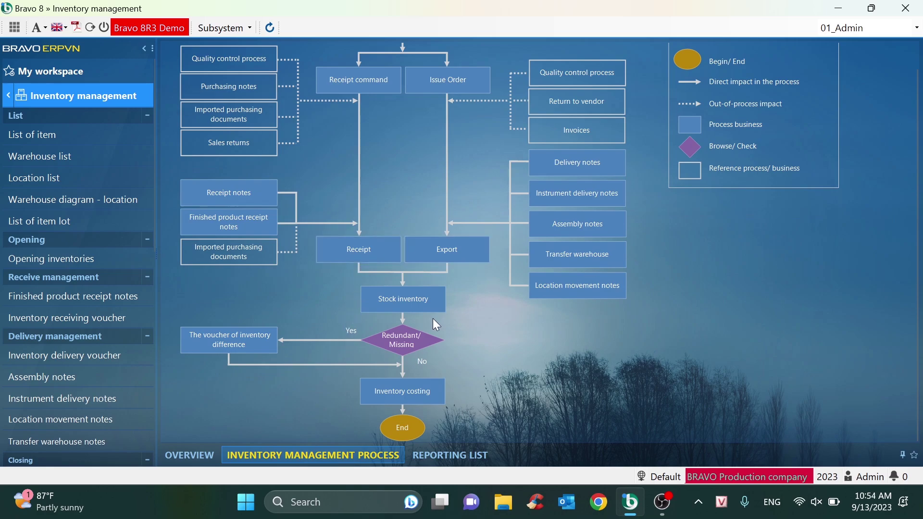
scroll(372, 309, up, 1)
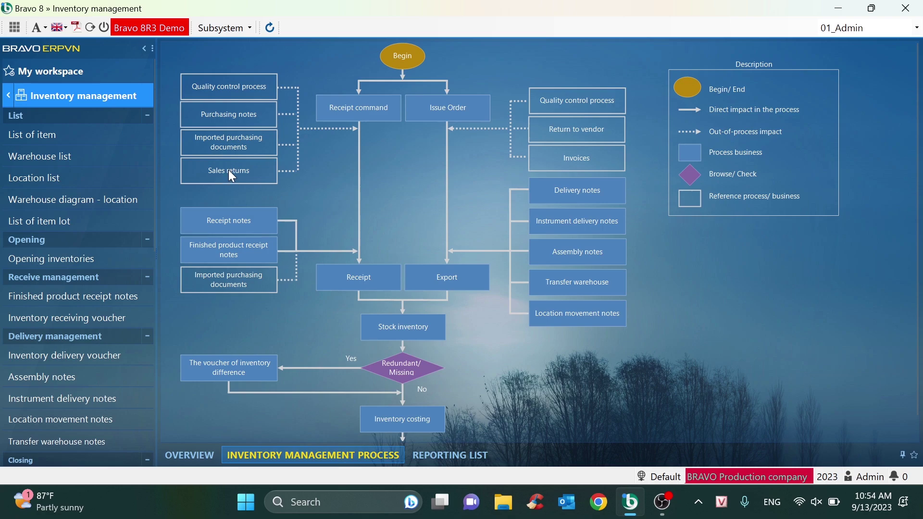
scroll(248, 233, down, 1)
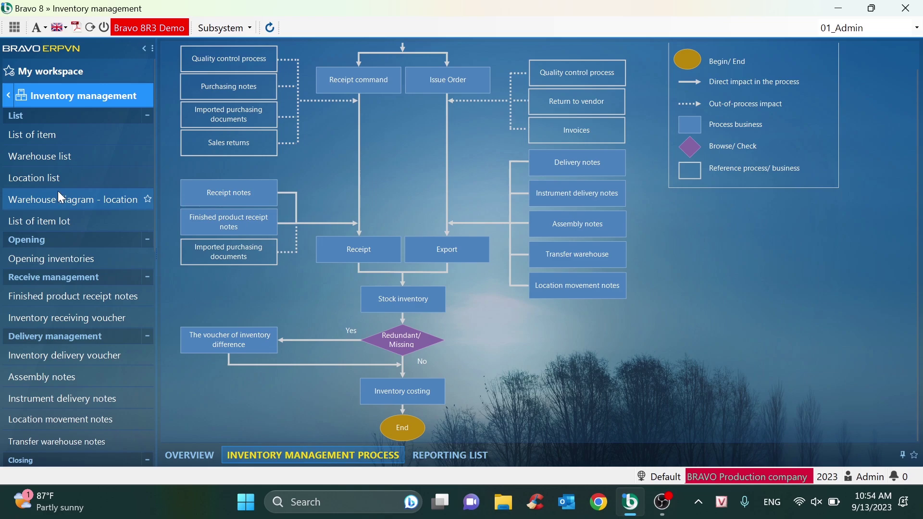
- Open the Warehouse diagram - location and examine the quantities and fill levels of the storage locations
click(71, 202)
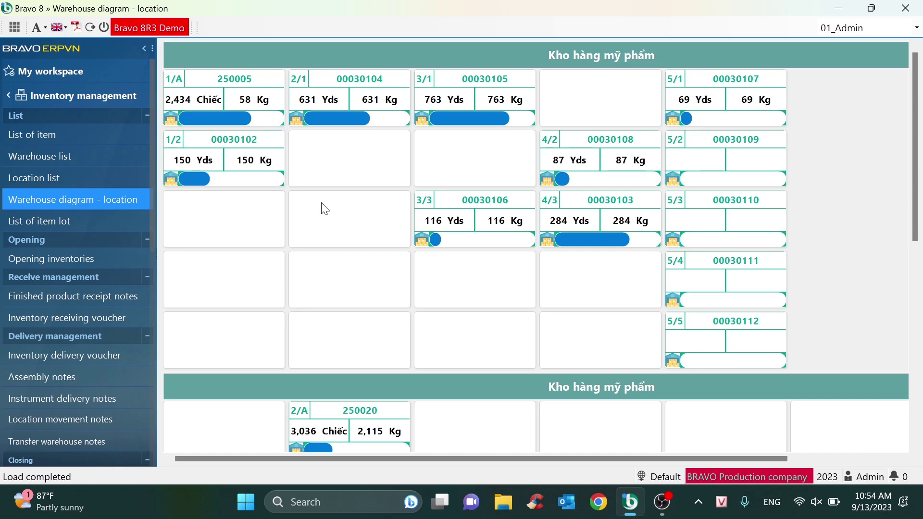
mouse_move(468, 220)
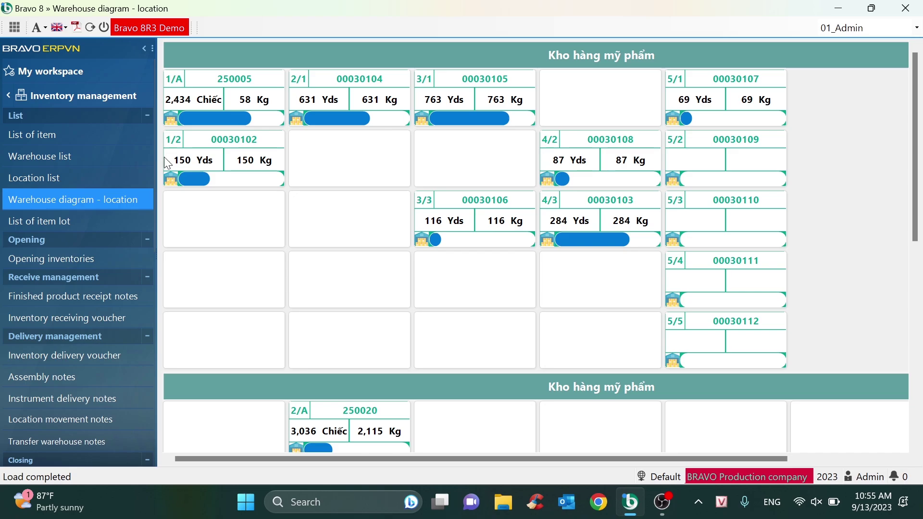
- Search the functions for "stamp", open Print stamp labels shelves, goods, and open its 22/01/22 voucher "In tem dán kệ"
click(15, 27)
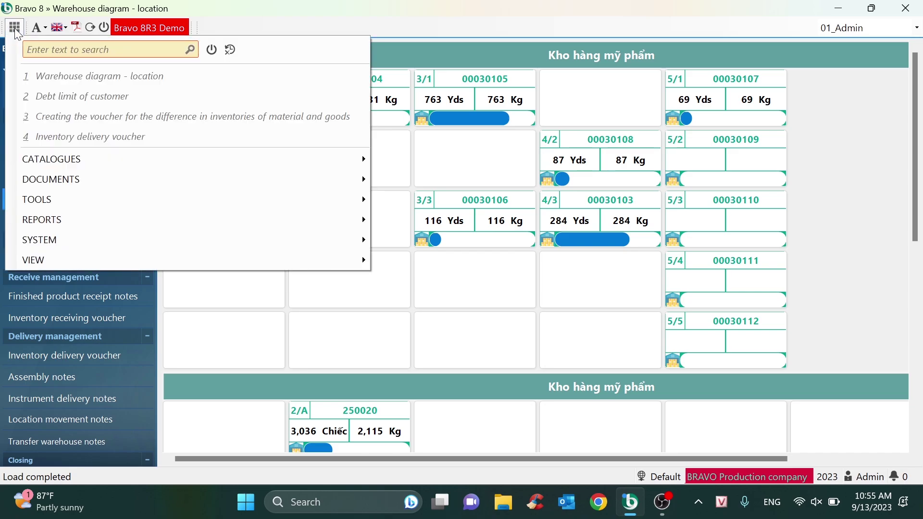
text(stamp)
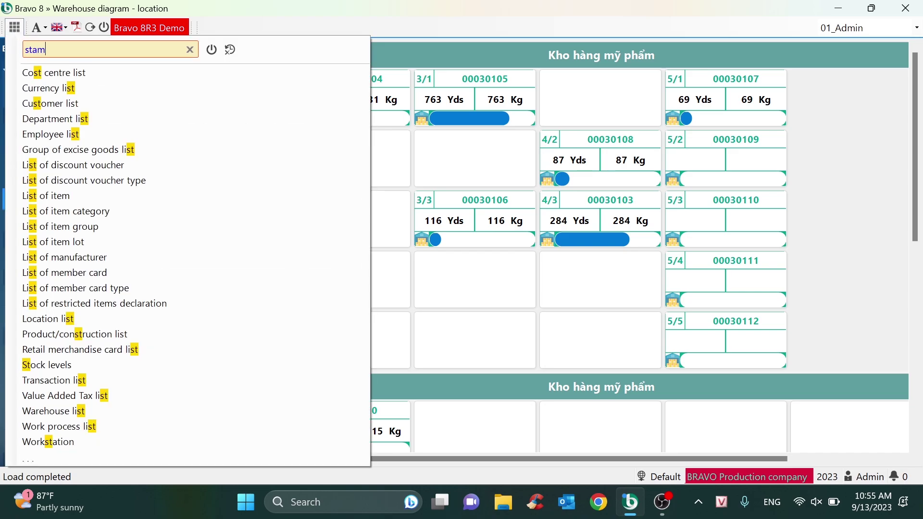
click(130, 71)
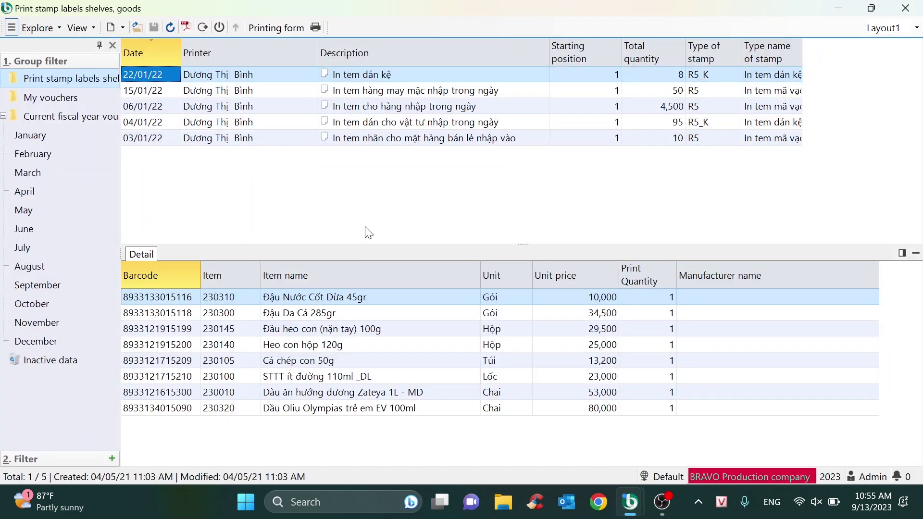
double_click(390, 75)
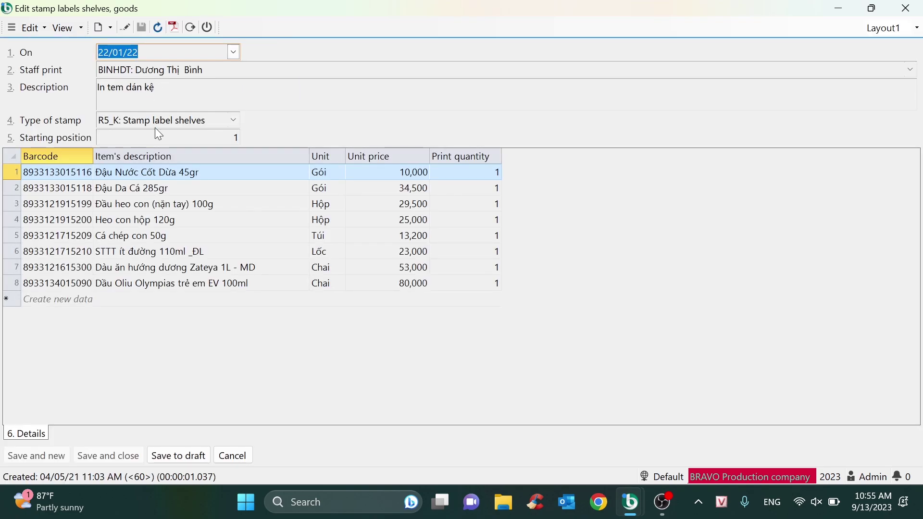
- Examine the barcode, item description, unit, unit price and print quantity columns of the "In tem dán kệ" voucher and close it
click(145, 176)
drag(64, 175, 108, 300)
drag(144, 176, 146, 281)
drag(443, 175, 464, 288)
drag(322, 173, 376, 293)
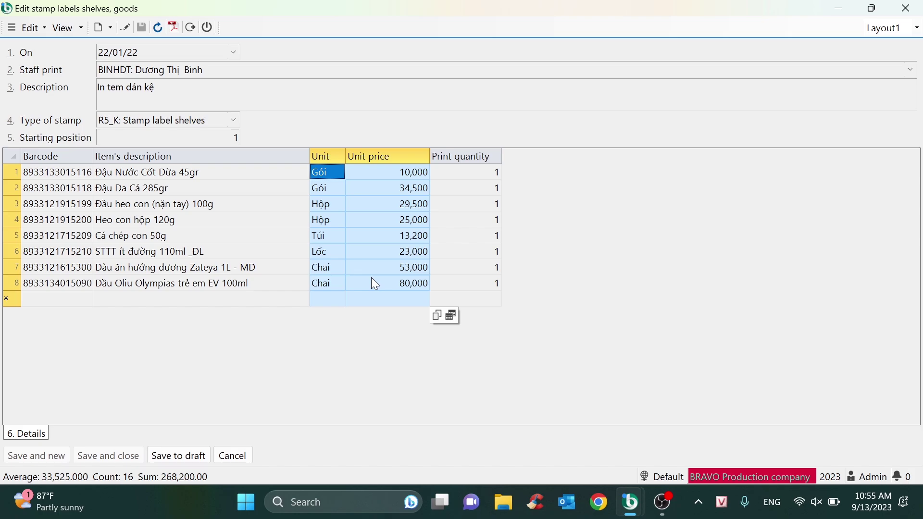
click(906, 8)
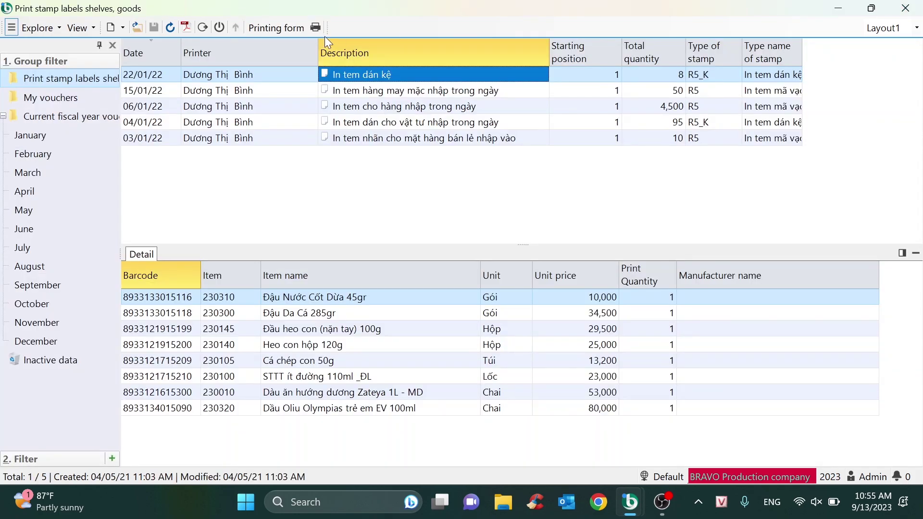
- Preview the R5_K printing form of the "In tem dán kệ" voucher, then exit the preview and the stamp label list
click(285, 29)
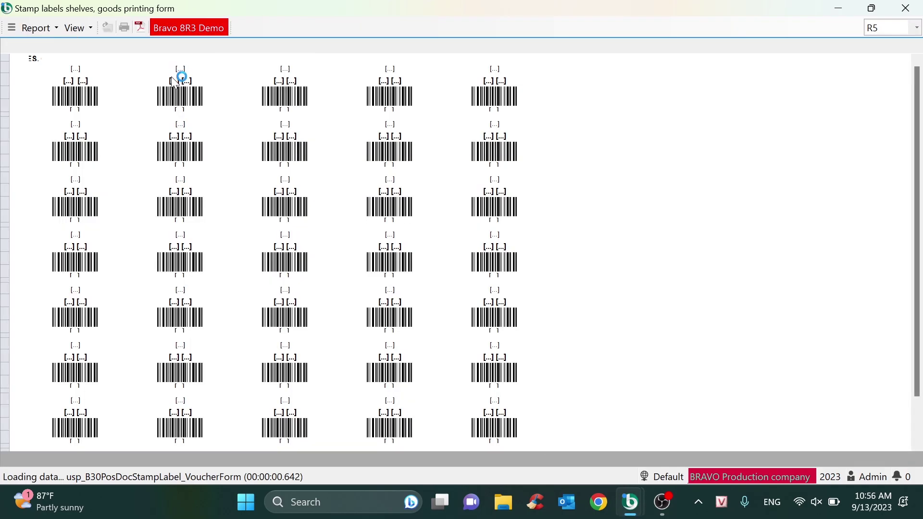
click(16, 462)
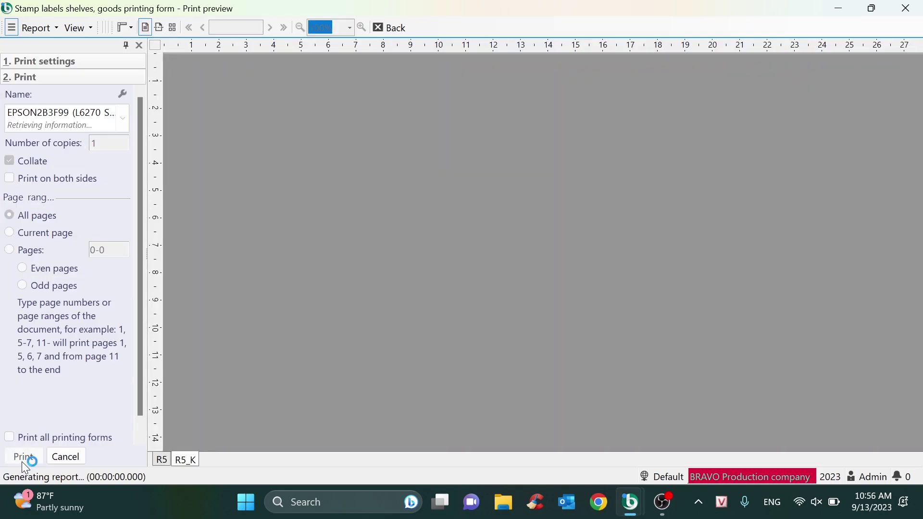
scroll(542, 295, down, 5)
scroll(543, 297, up, 5)
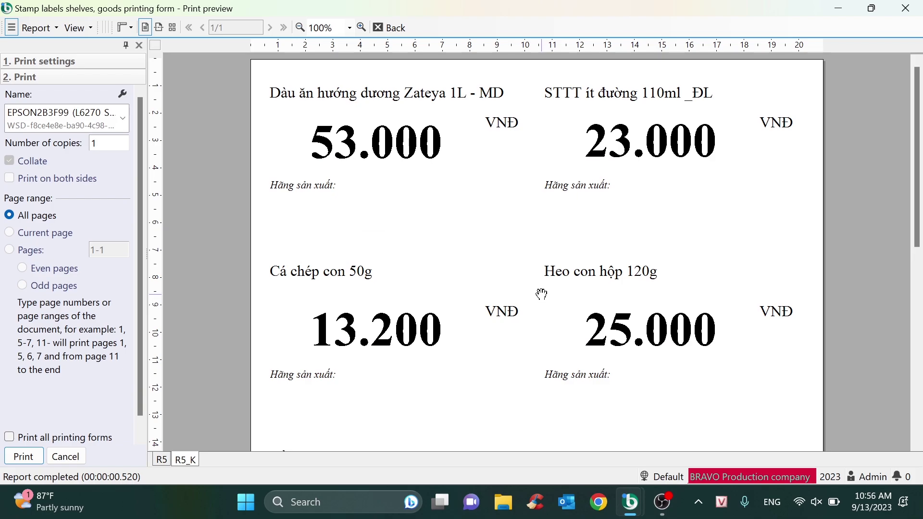
key(Escape)
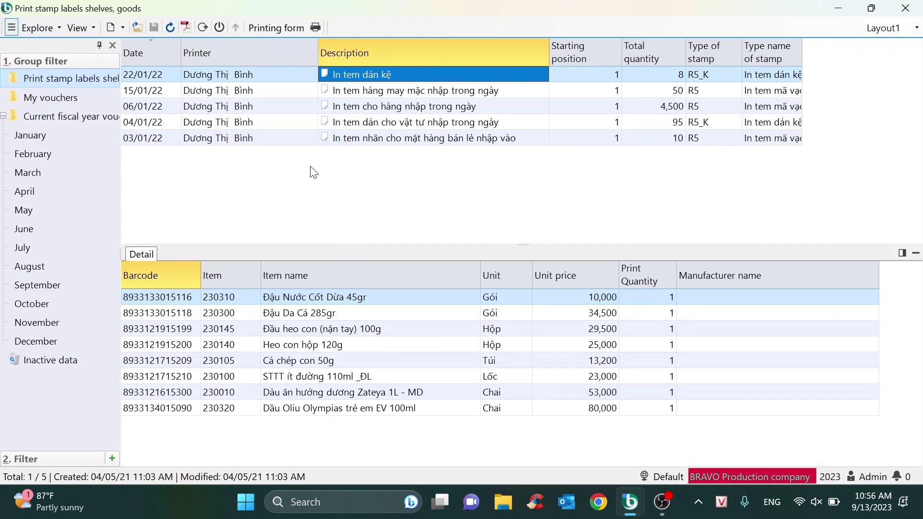
key(Escape)
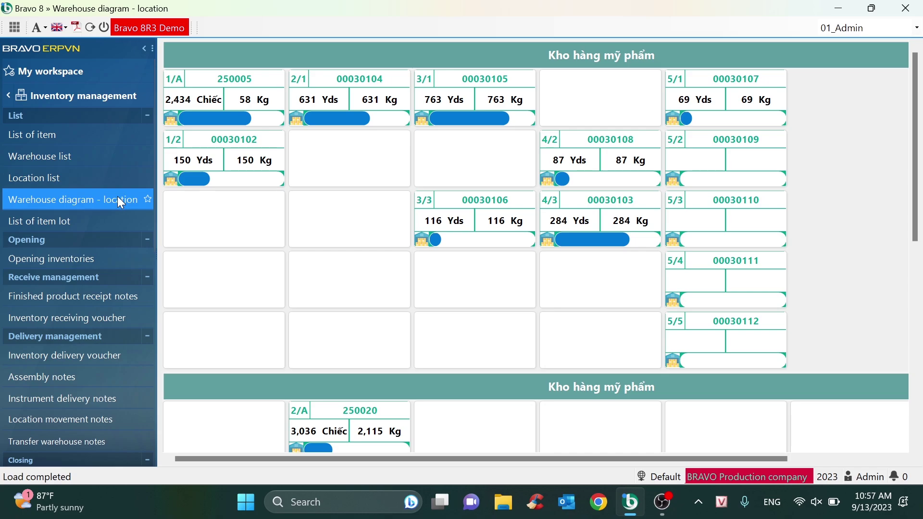
- Open the Inventory receiving voucher list, browse its vouchers and select the 07/10/24 voucher "Nhập kho hàng mỹ phẩm"
click(78, 323)
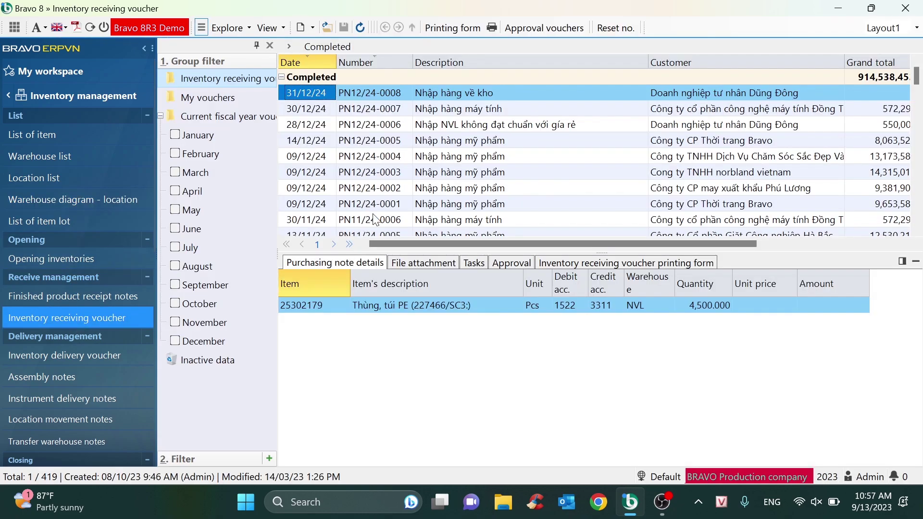
click(468, 126)
click(475, 220)
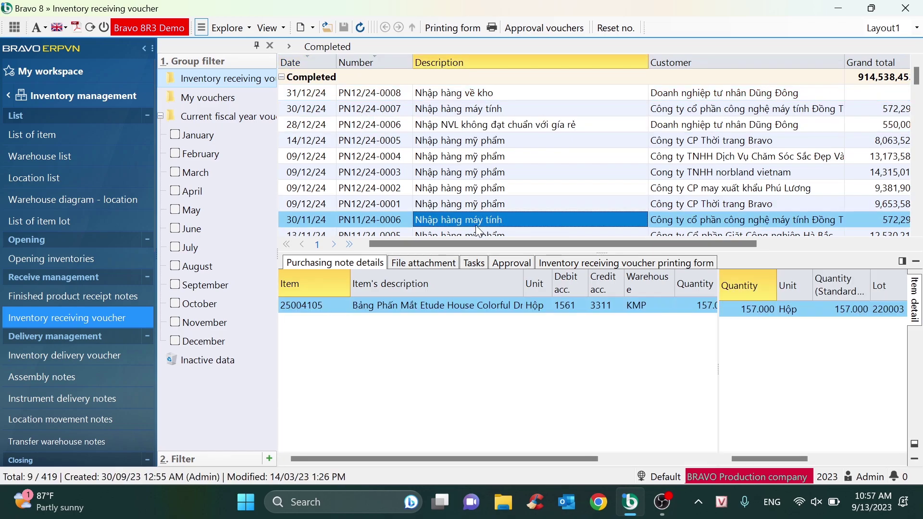
scroll(480, 216, down, 2)
click(482, 211)
scroll(482, 212, down, 3)
click(489, 193)
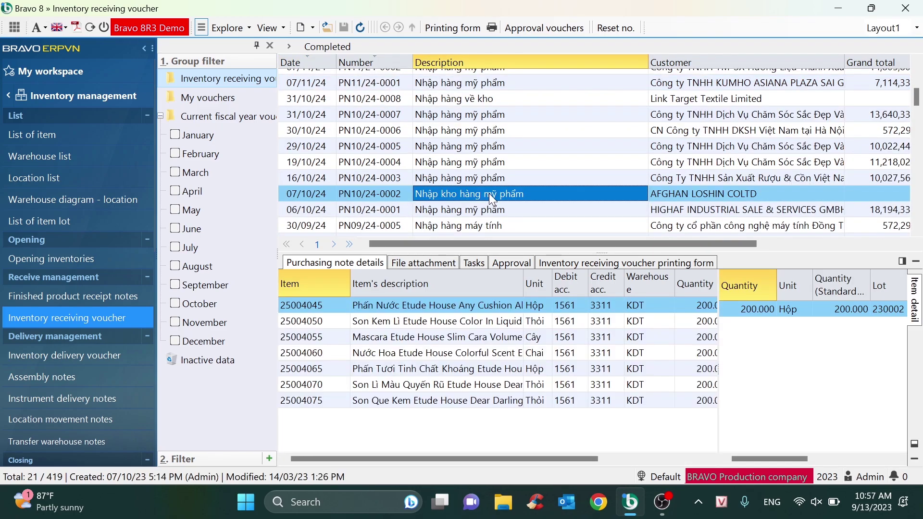
- Start a new task for the selected voucher, examine its implementation process, result and attachment fields, and close it without saving
click(475, 262)
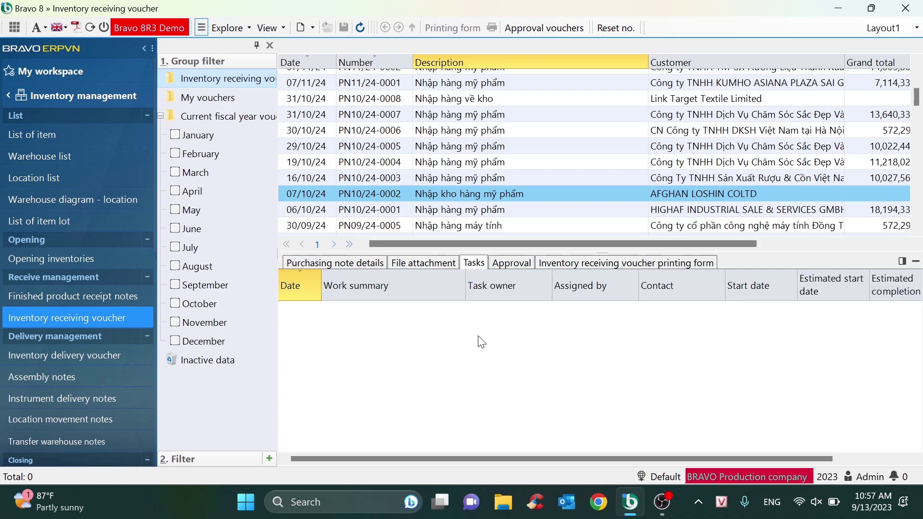
right_click(488, 342)
click(532, 270)
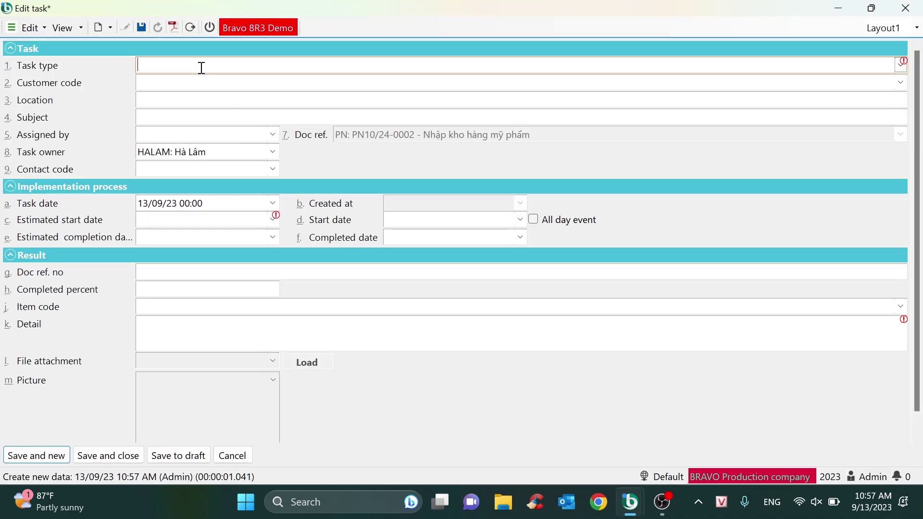
click(205, 220)
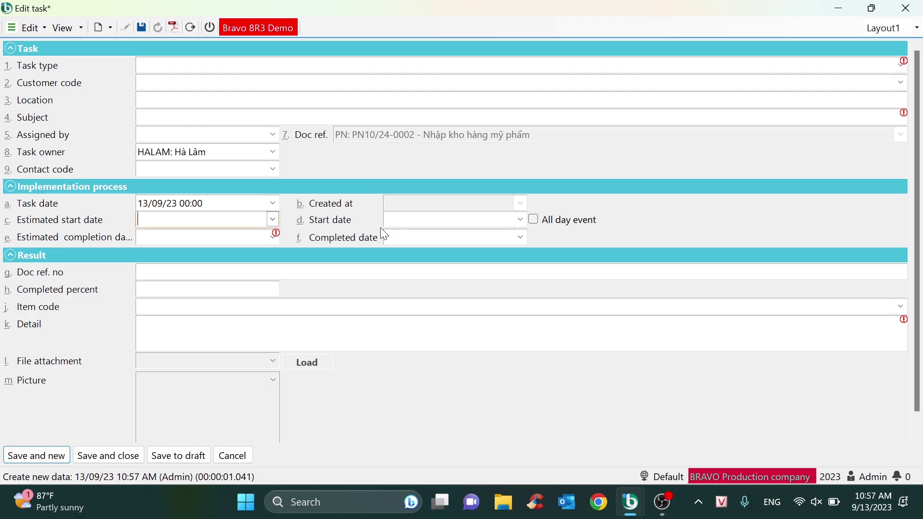
scroll(217, 271, down, 1)
click(200, 255)
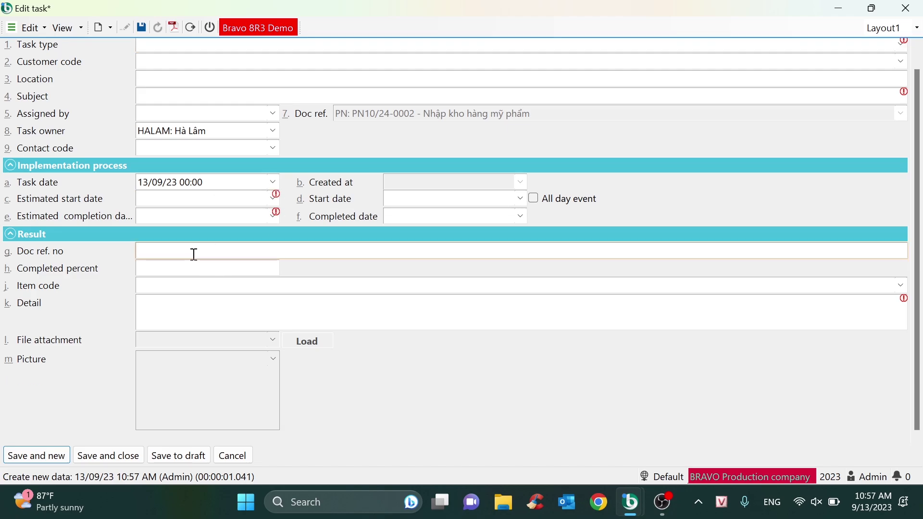
click(18, 168)
click(197, 223)
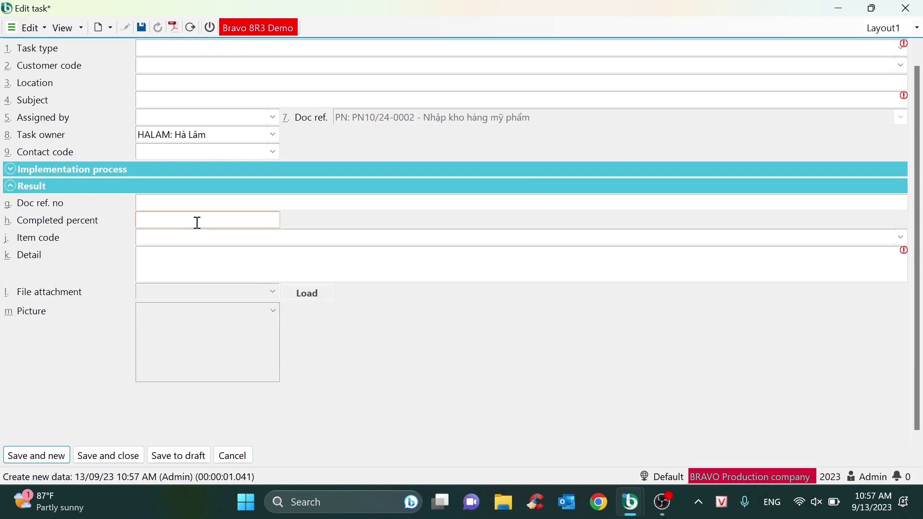
click(239, 240)
click(240, 260)
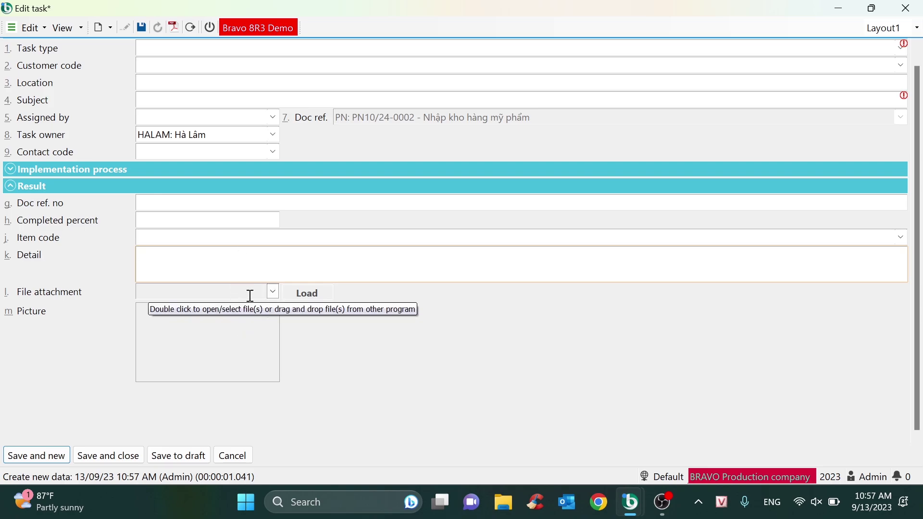
click(906, 8)
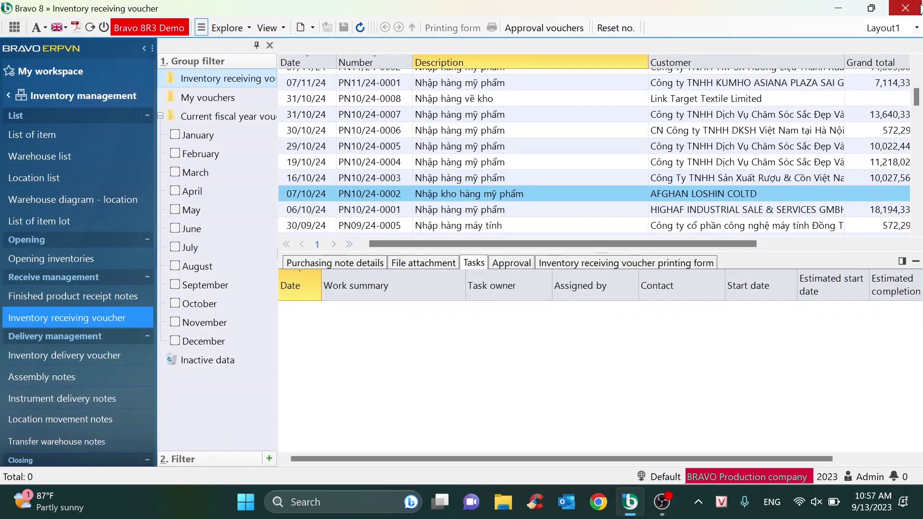
- Try to import an order's detail into the 07/10/24 voucher "Nhập kho hàng mỹ phẩm"
double_click(510, 191)
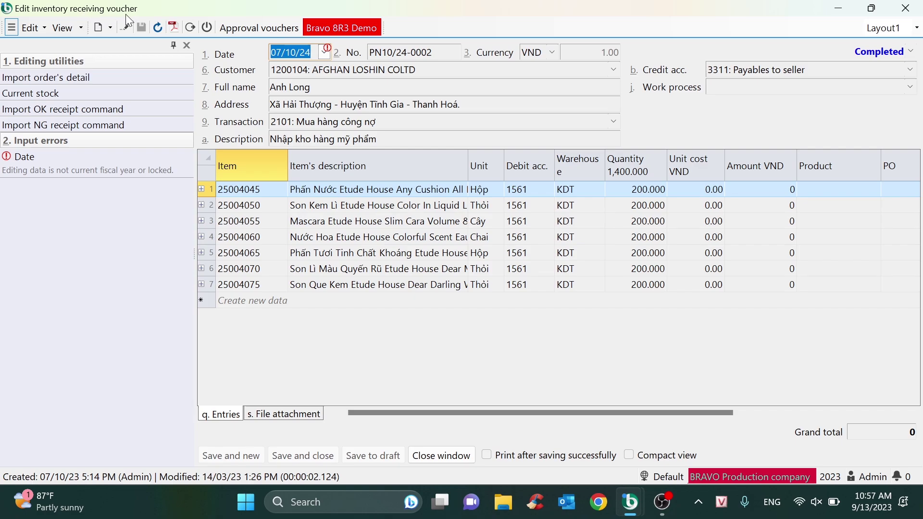
click(73, 79)
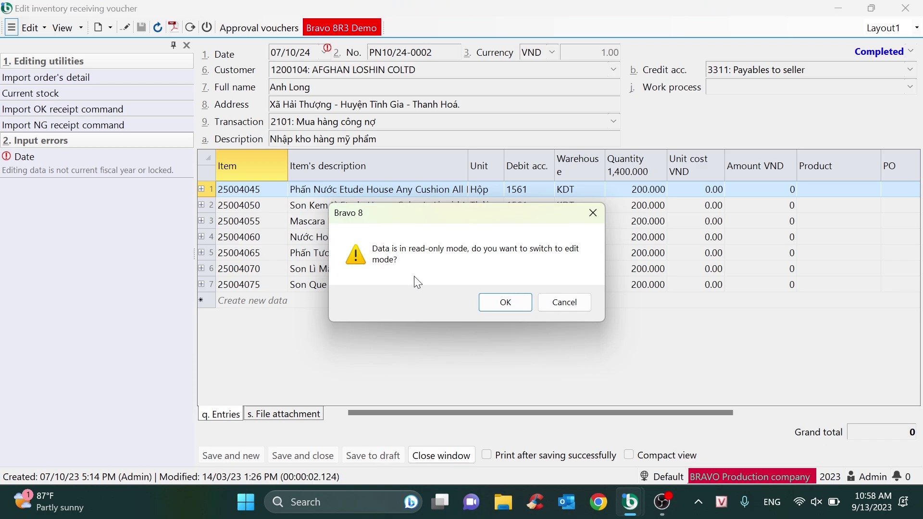
click(507, 307)
click(567, 302)
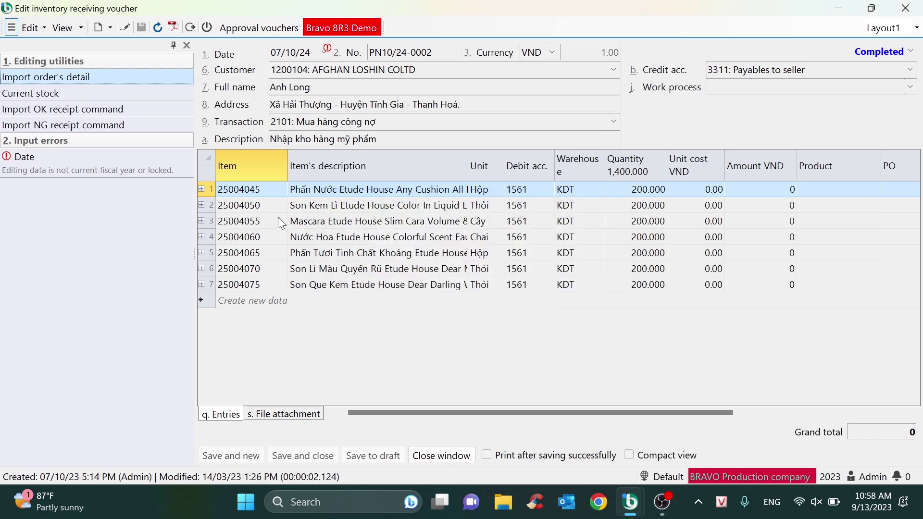
- Switch the working fiscal year to 2024 and reopen the 07/10/24 inventory receiving voucher "Nhập kho hàng mỹ phẩm"
click(831, 475)
click(841, 407)
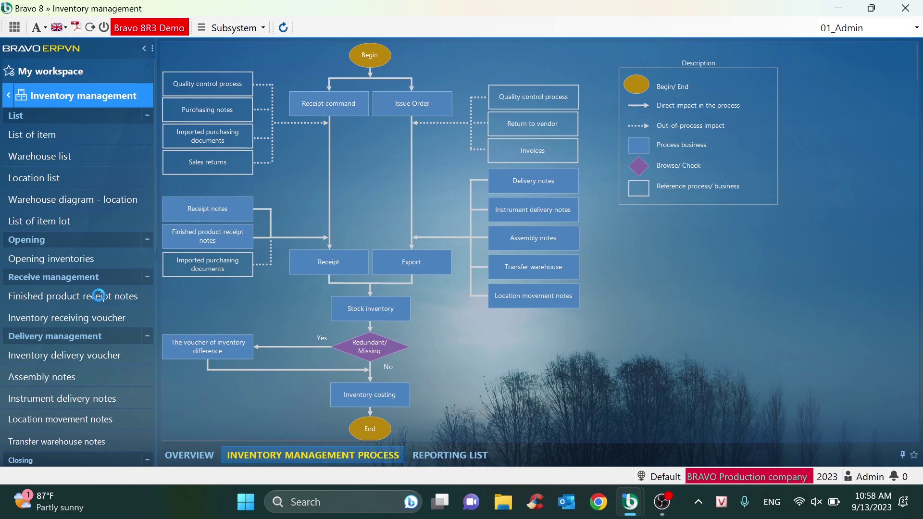
click(101, 322)
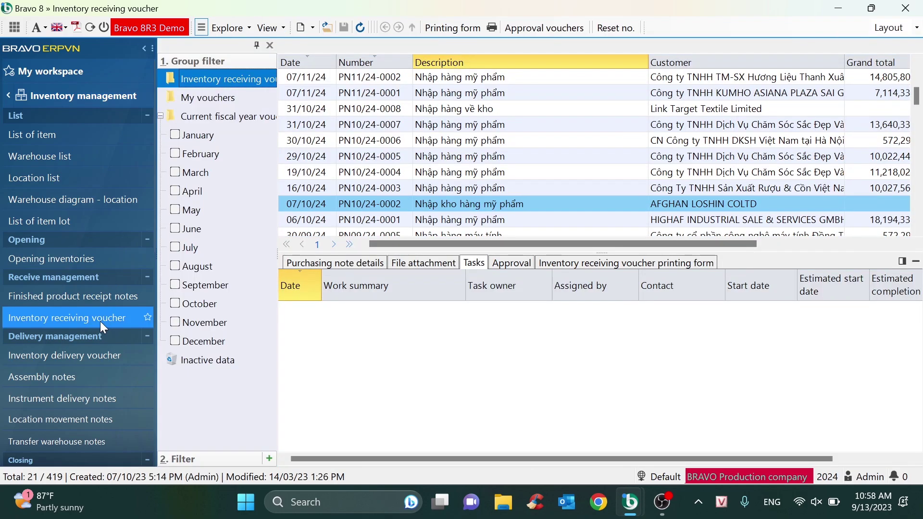
double_click(459, 204)
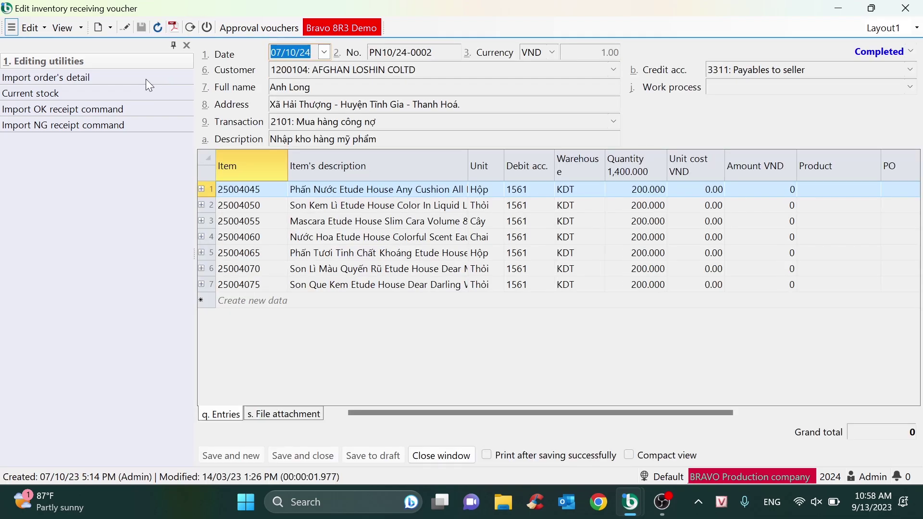
- Switch the voucher to edit mode and import the purchase order's detail lines for items 251450, 251455 and 251465
click(128, 74)
click(505, 304)
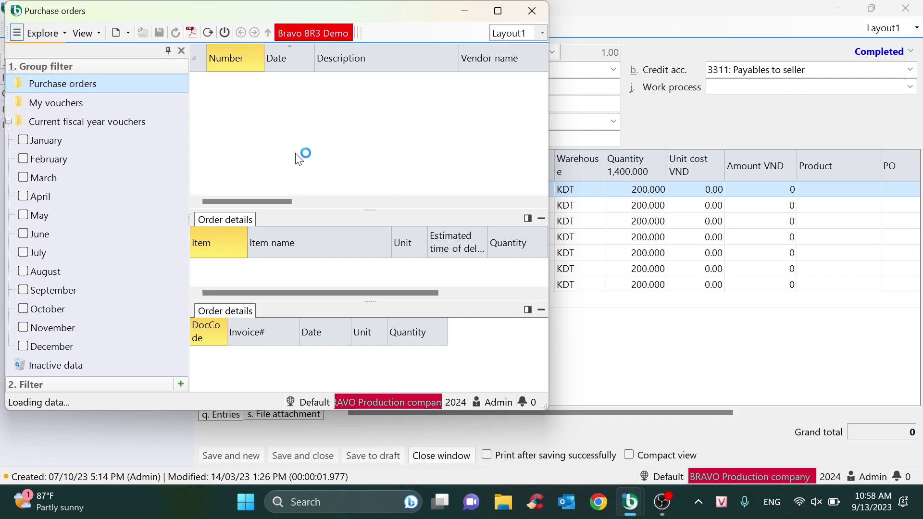
click(533, 11)
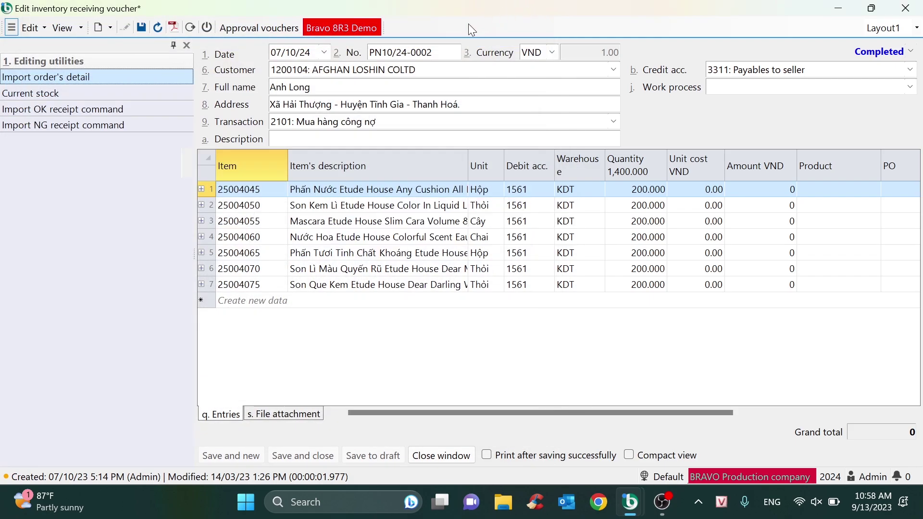
click(520, 295)
- Narrow the Item column of the voucher entries and select the item description of the imported line 251450
click(258, 304)
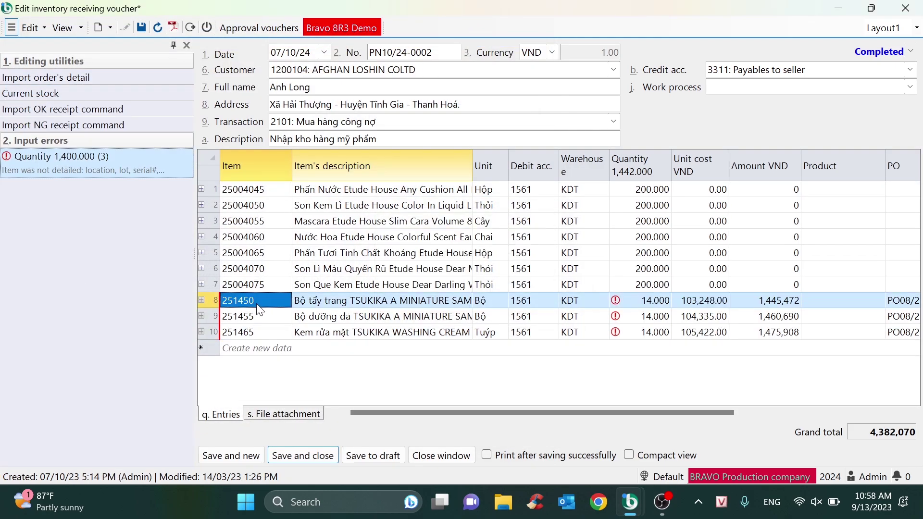
click(350, 302)
click(287, 302)
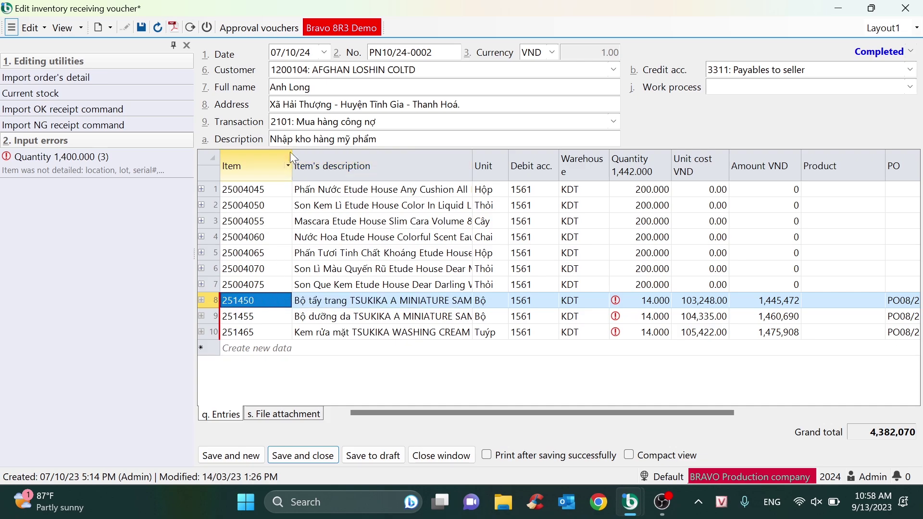
drag(292, 166, 281, 166)
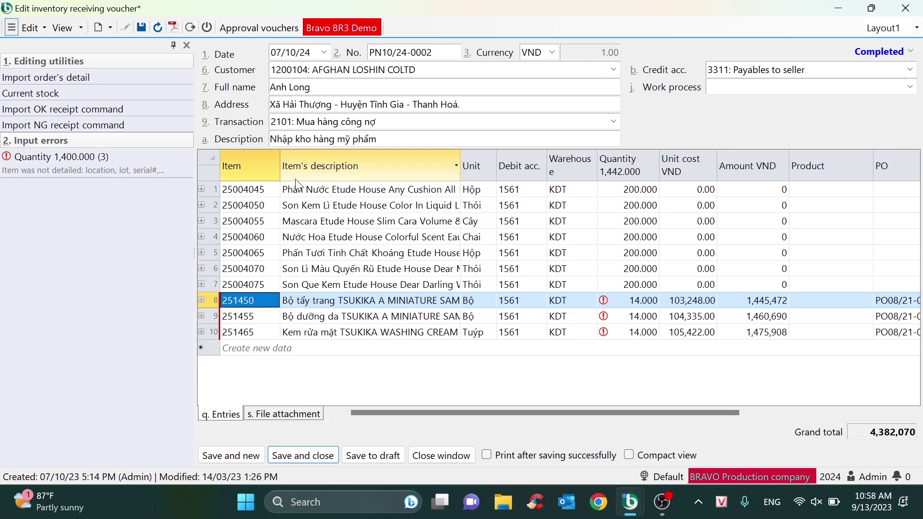
click(350, 302)
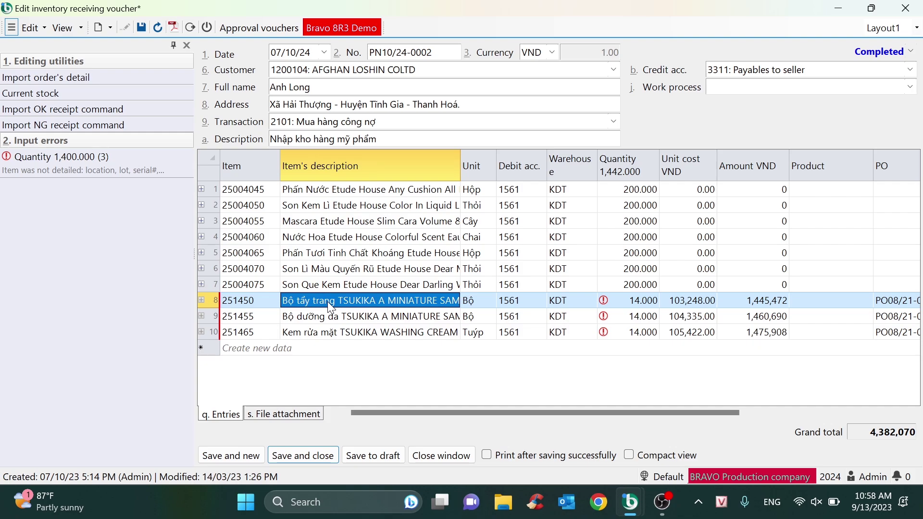
- Examine the lot and manufacturing date fields in the item detail of line 251450 and return to the entries
click(202, 300)
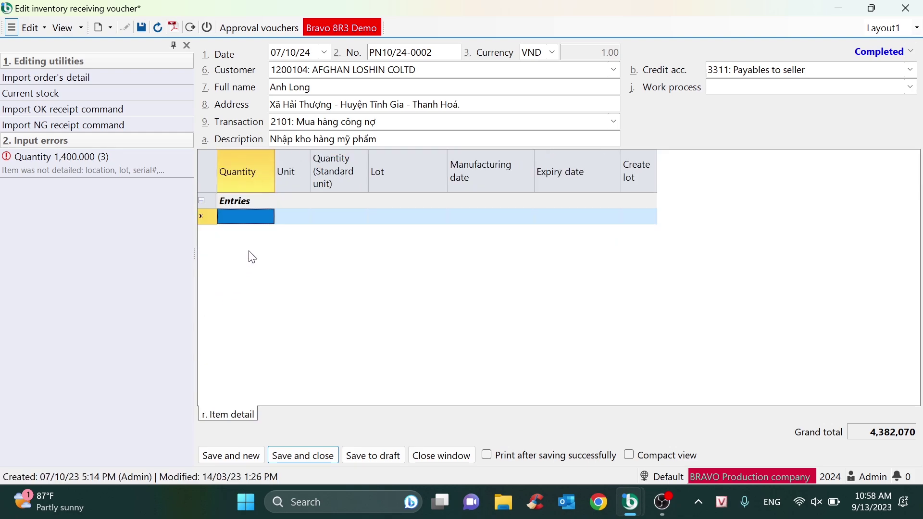
click(390, 218)
click(490, 217)
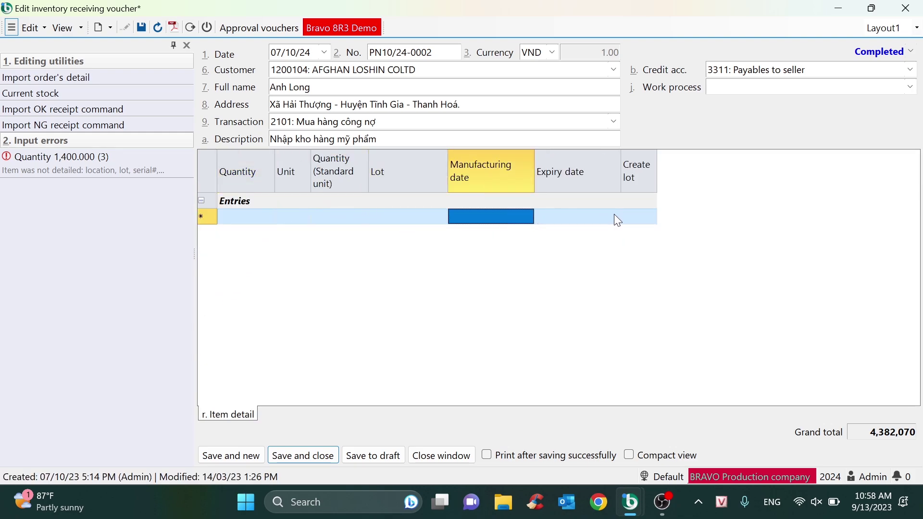
click(202, 201)
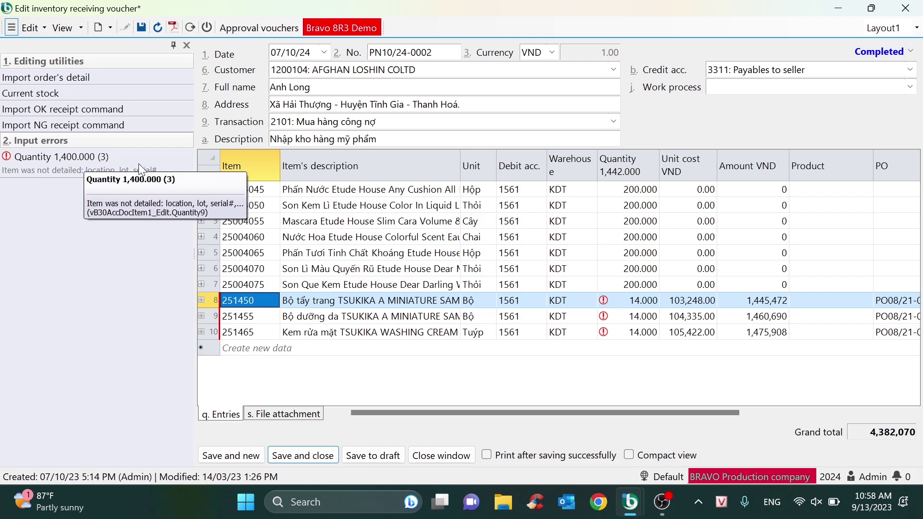
- Open the item detail of line 25004065, select its expiry date and narrow the Lot column
click(202, 253)
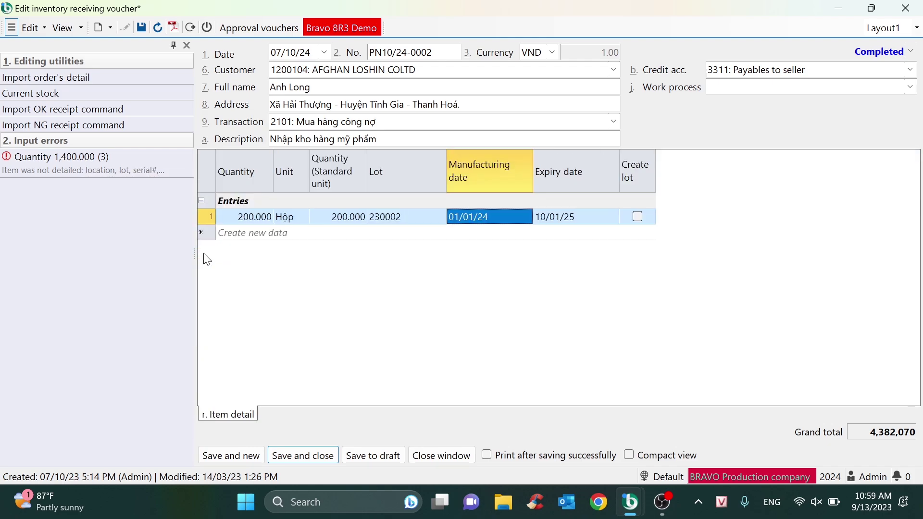
click(574, 223)
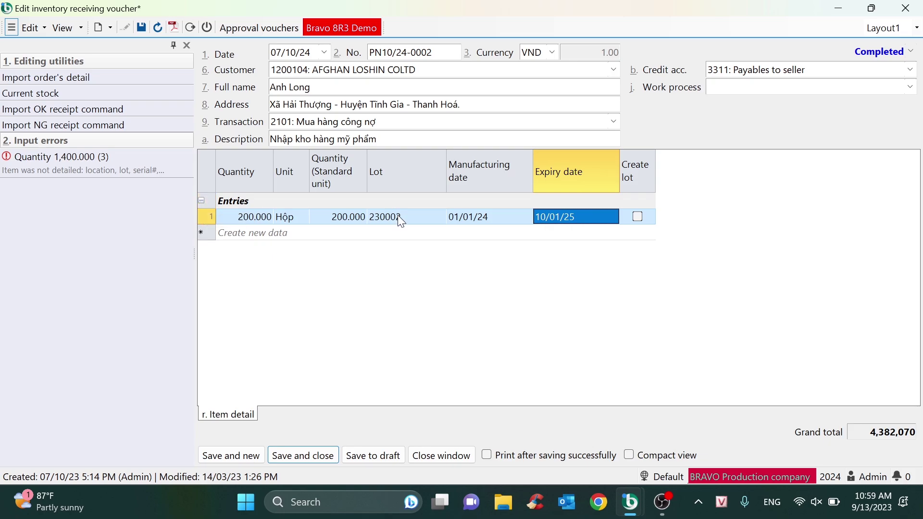
drag(445, 178, 413, 177)
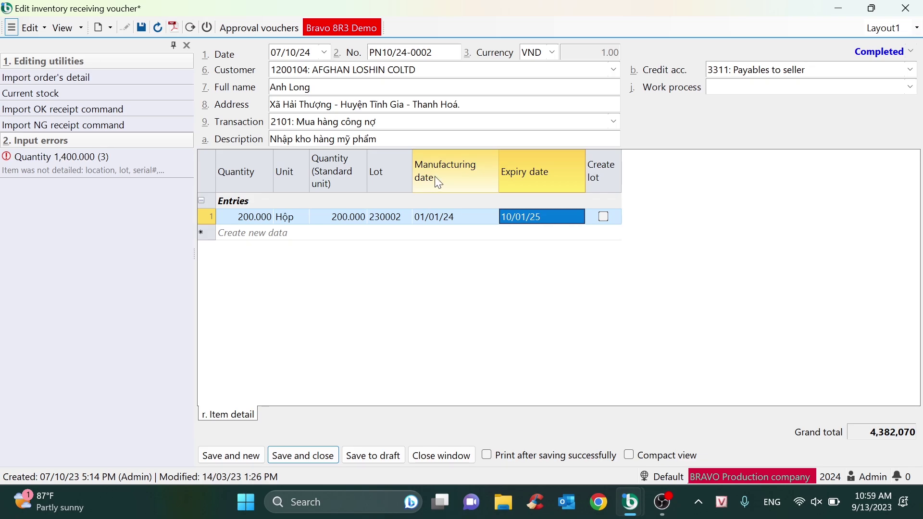
- Narrow the Manufacturing date and Expiry date columns of the item detail, then close the receiving voucher without saving
drag(500, 171, 500, 171)
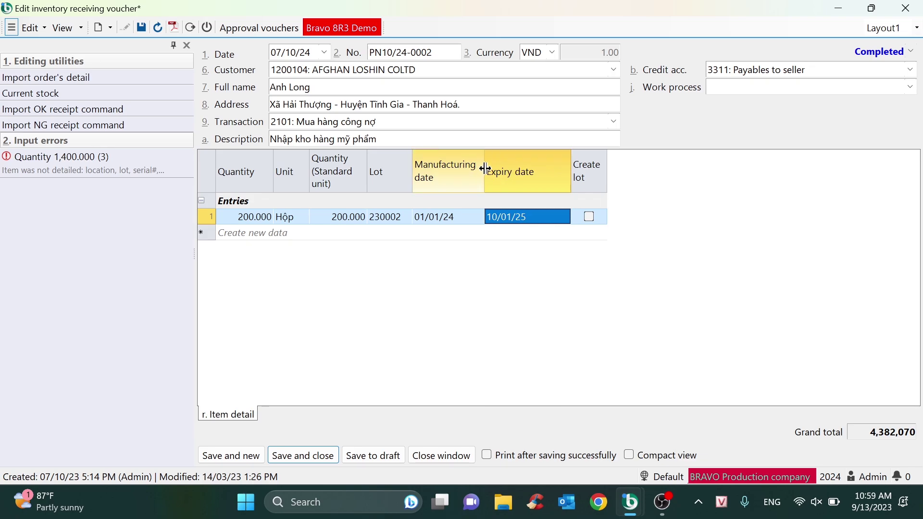
drag(570, 172, 541, 171)
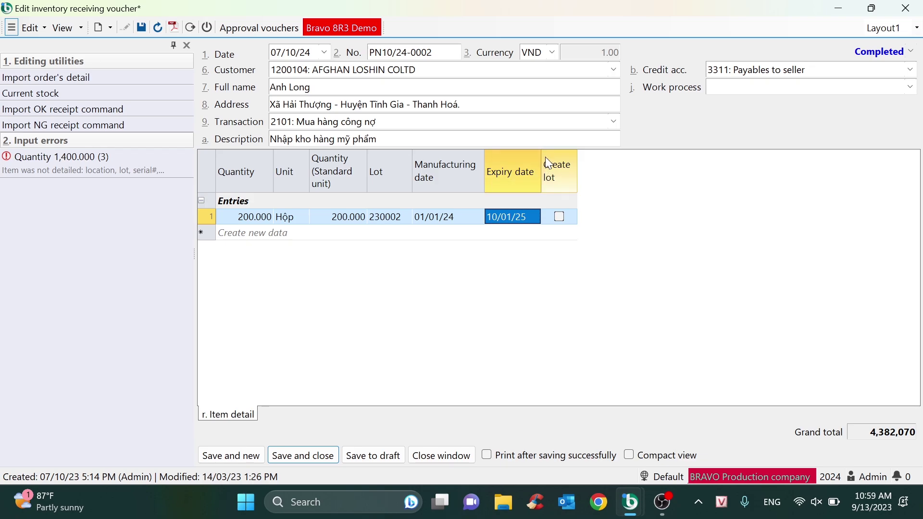
click(202, 201)
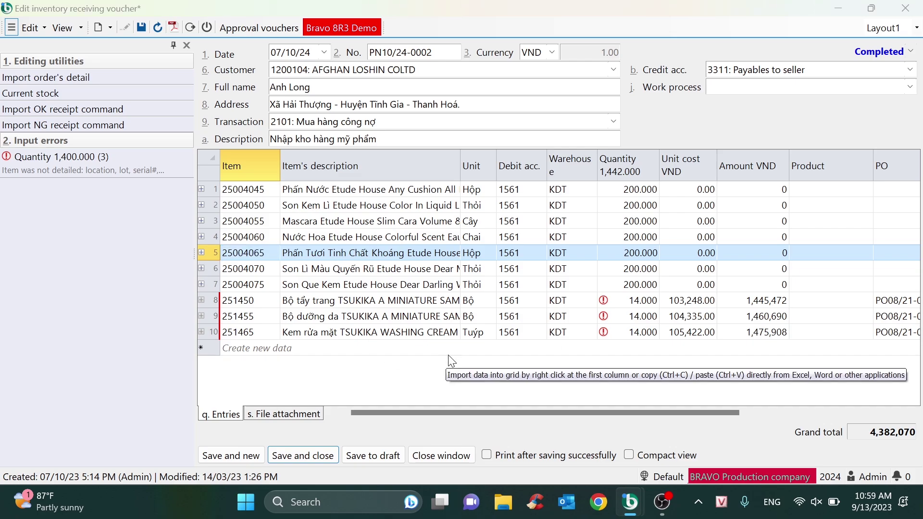
key(Escape)
click(447, 311)
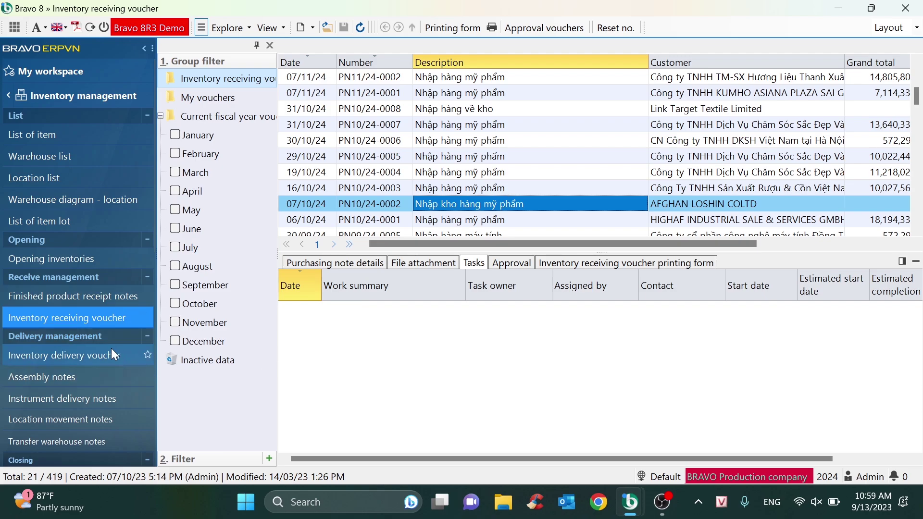
- Open the Inventory management process diagram and examine its receipt and delivery branches up close
scroll(91, 332, down, 3)
scroll(89, 332, up, 3)
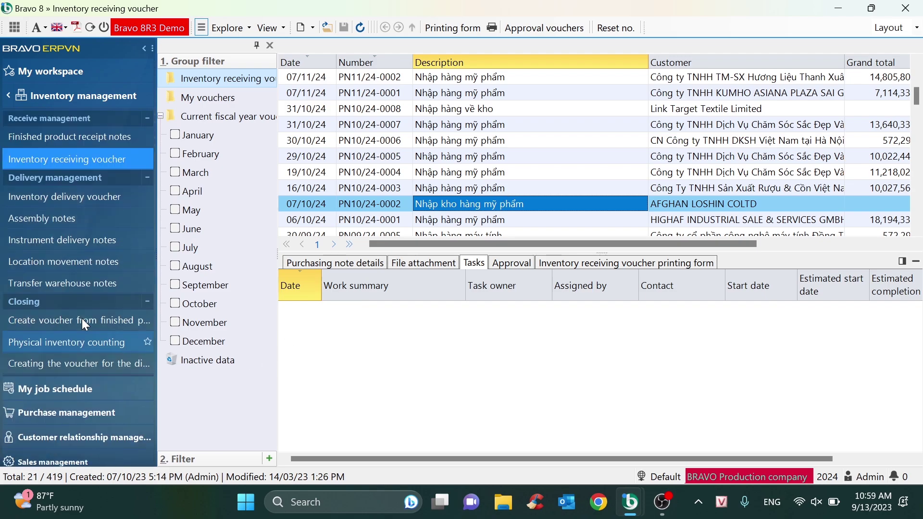
click(77, 92)
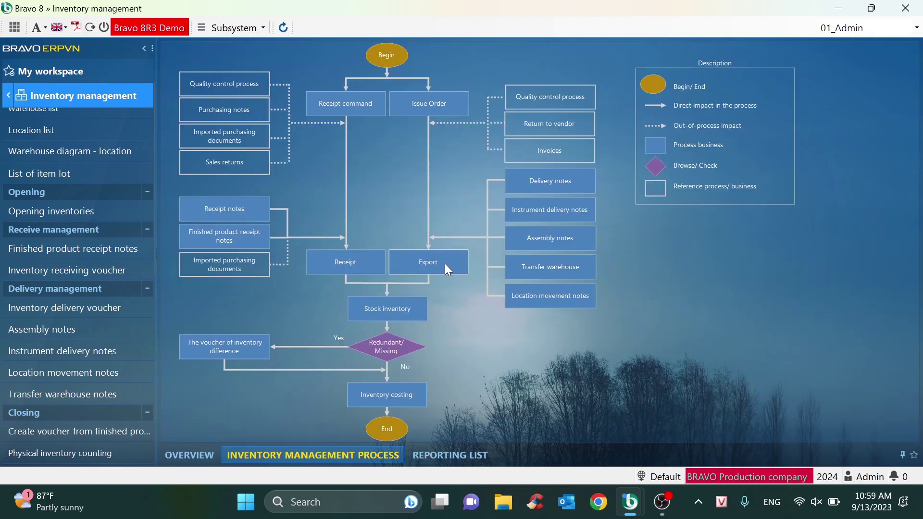
scroll(447, 277, up, 2)
scroll(695, 267, down, 1)
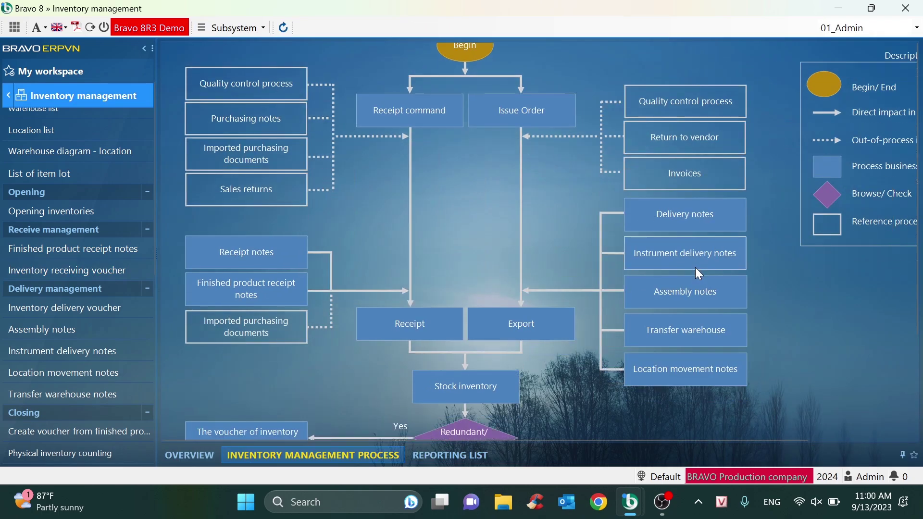
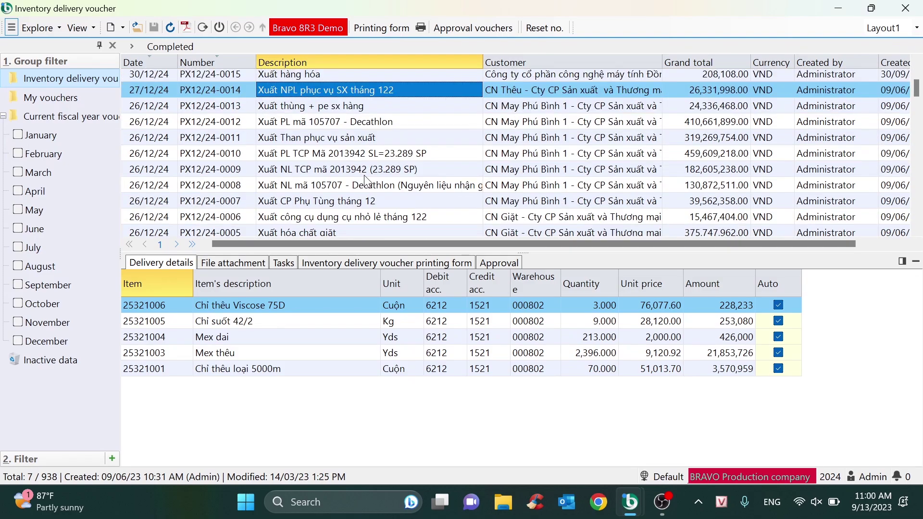
- Browse the delivery details of the December vouchers from PX12/24-0014 down to PX12/24-0006
key(Down)
key(Down)
key(Down)
key(Down)
key(Down)
key(Down)
key(Down)
key(Down)
scroll(514, 154, down, 1)
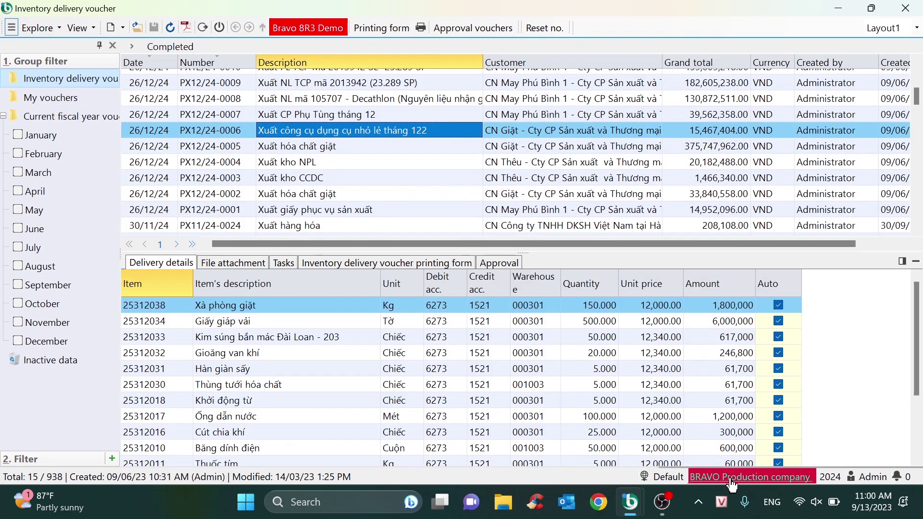
- Switch the working company to BRAVO Trading company and close the receiving voucher window
click(750, 476)
click(734, 420)
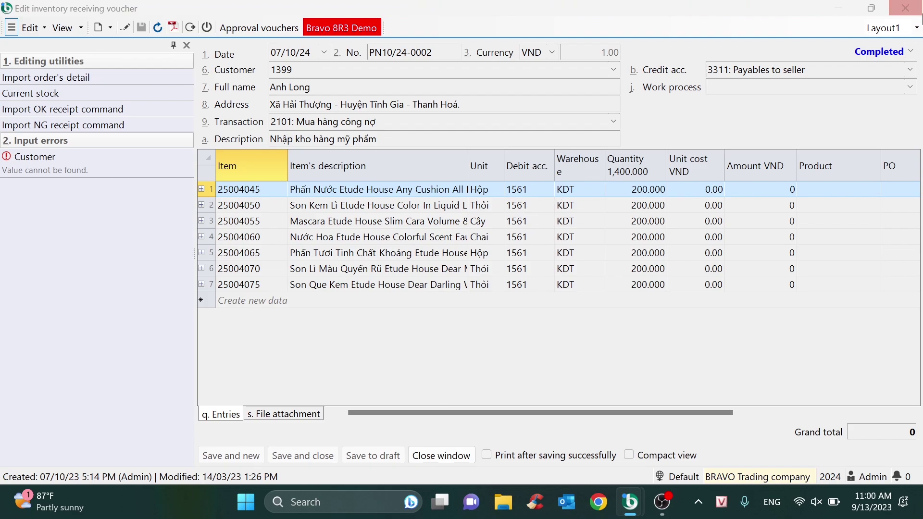
click(906, 8)
- Open the inventory delivery voucher list, select voucher PX02/23-0002 and widen the Description column to fit the full texts
click(533, 159)
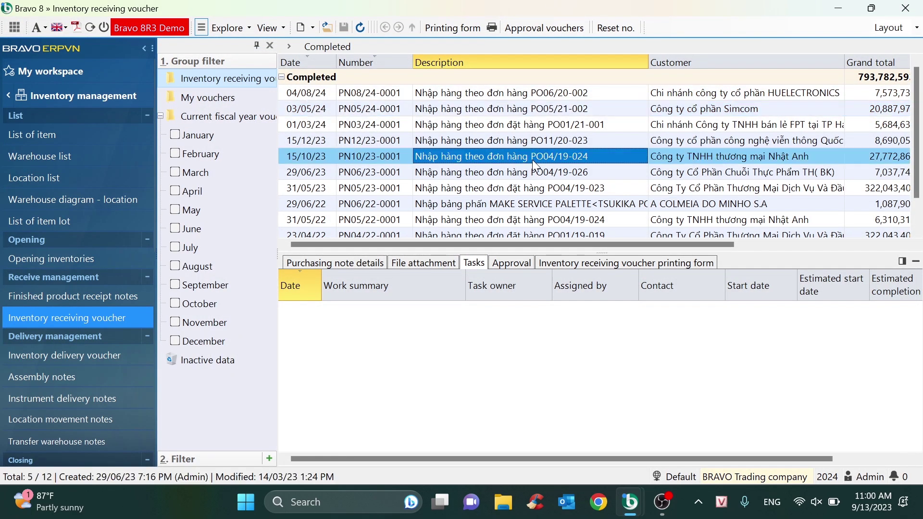
click(539, 202)
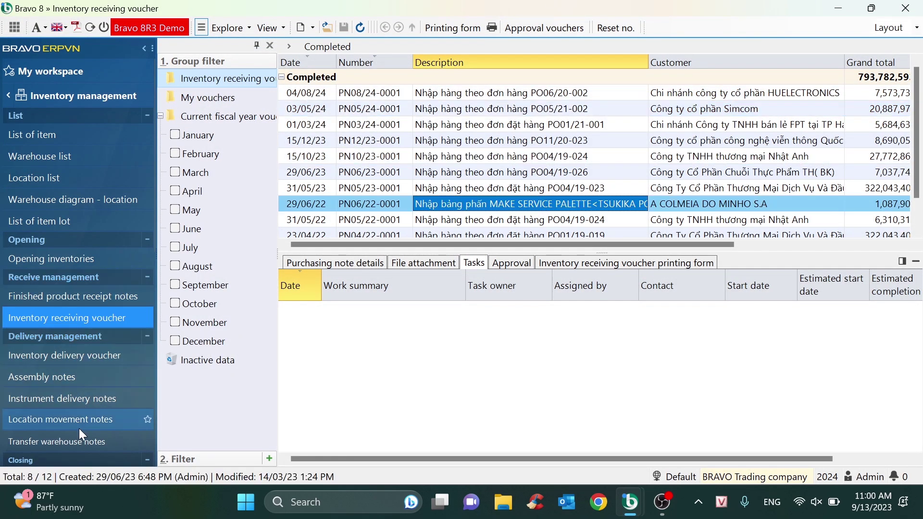
scroll(77, 428, down, 1)
scroll(63, 366, down, 3)
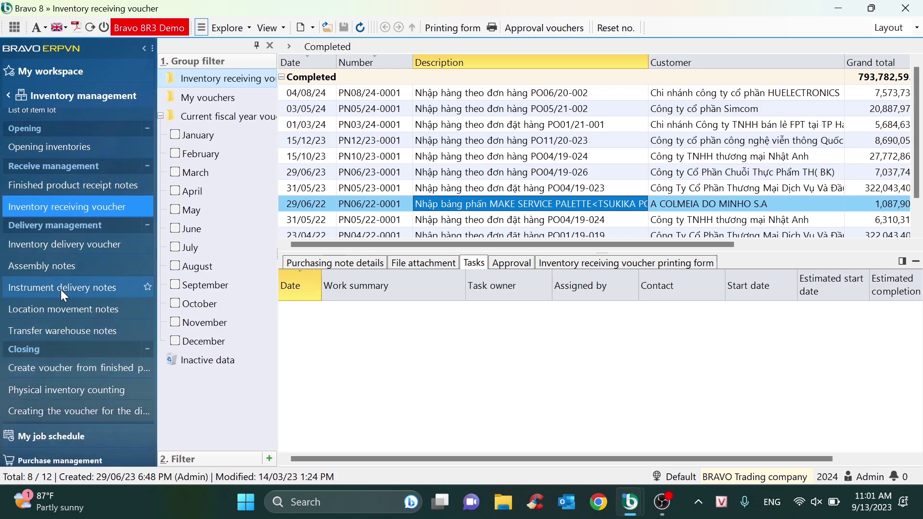
click(67, 247)
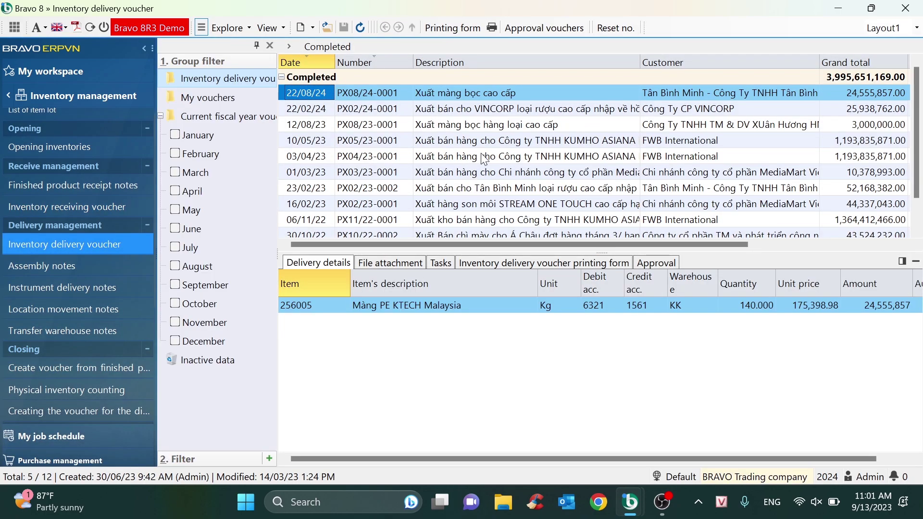
click(498, 188)
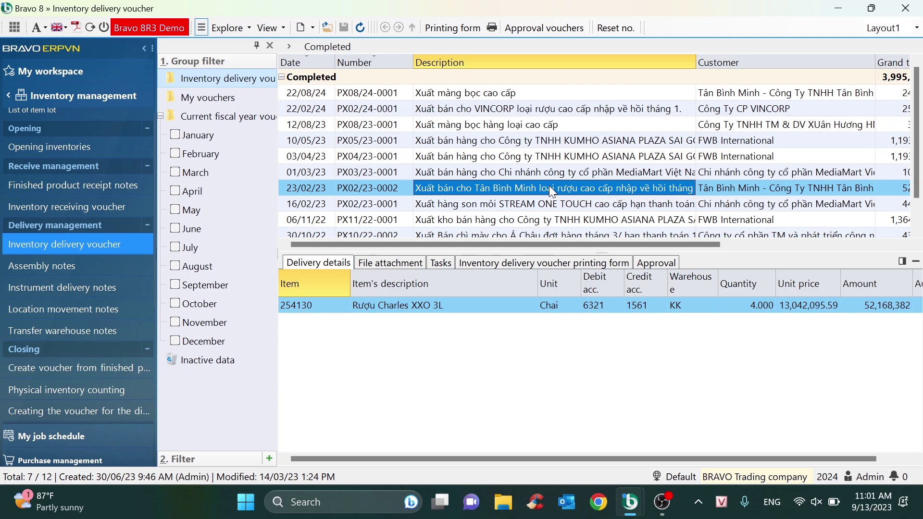
drag(696, 62, 782, 63)
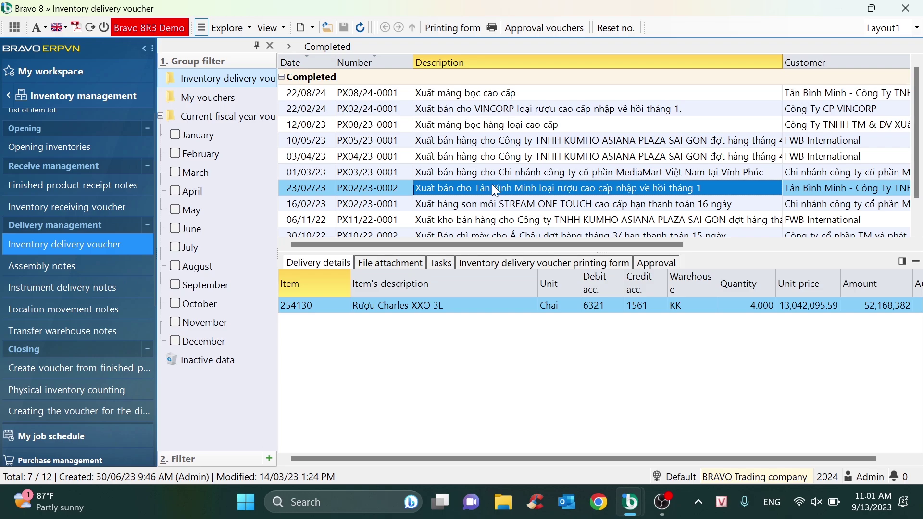
- Open the Inventory report from the Inventory management reporting list and run it with end date 13/09/23
click(65, 243)
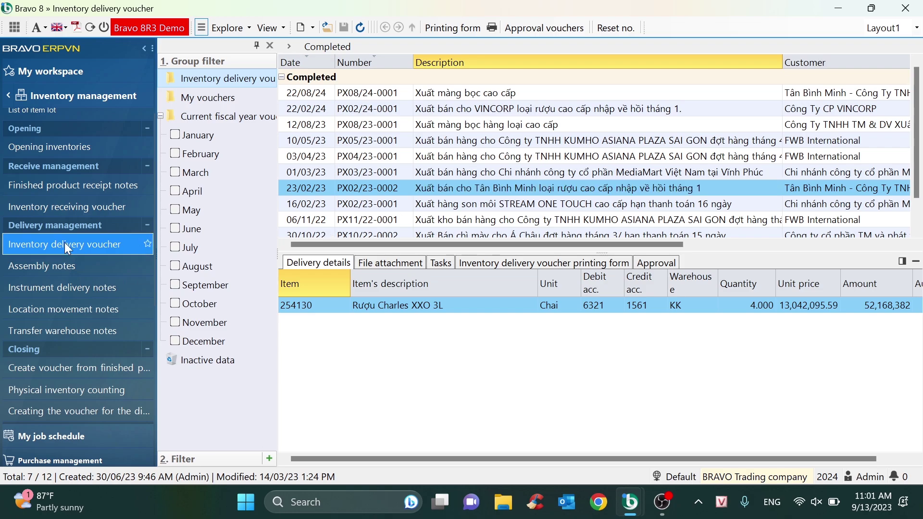
click(79, 94)
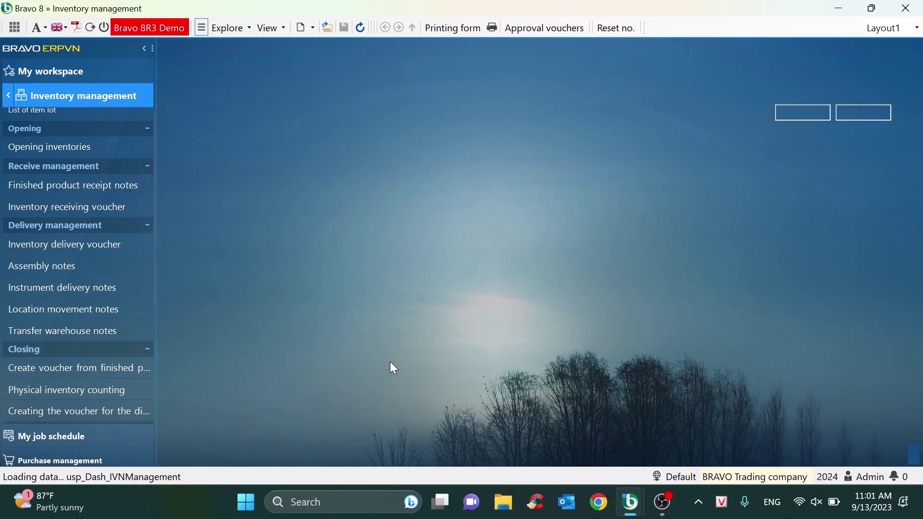
click(452, 462)
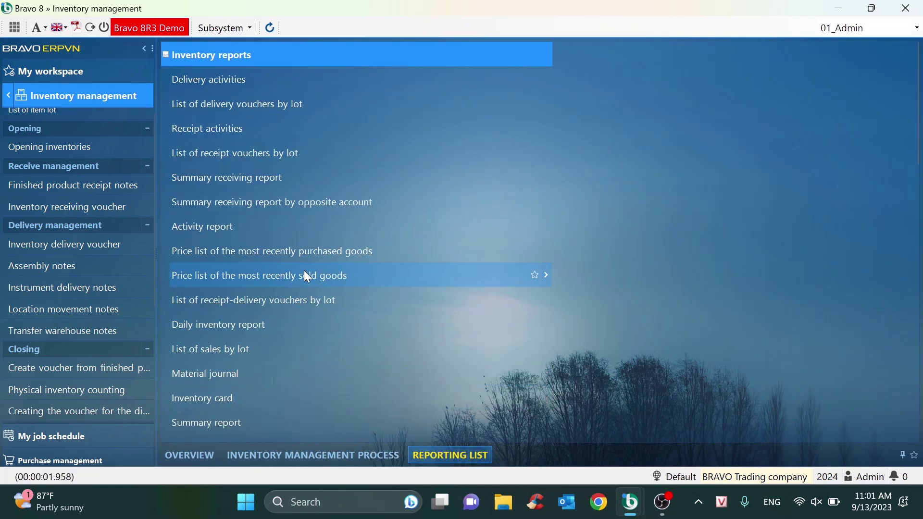
scroll(258, 302, down, 5)
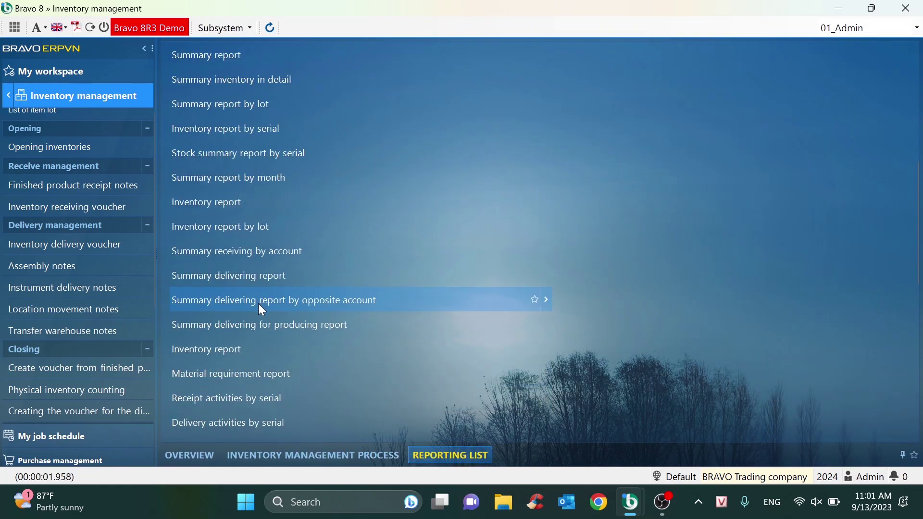
click(448, 215)
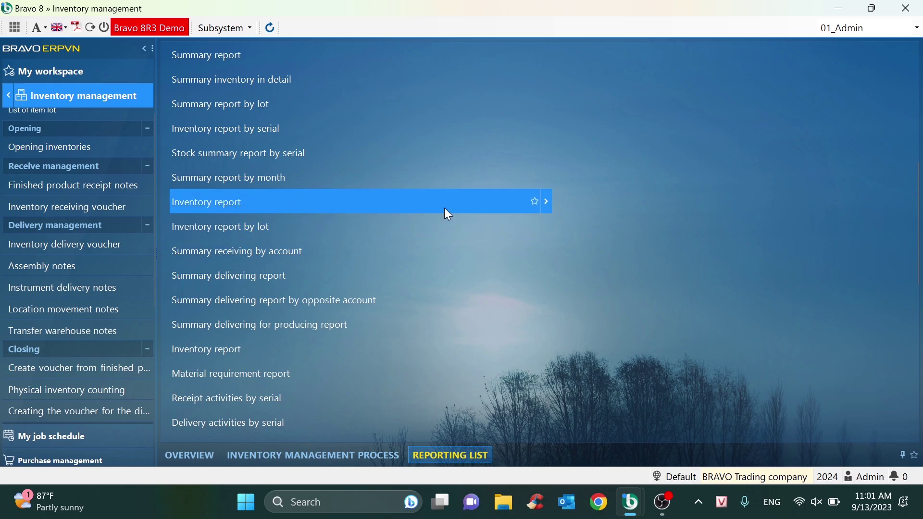
click(550, 207)
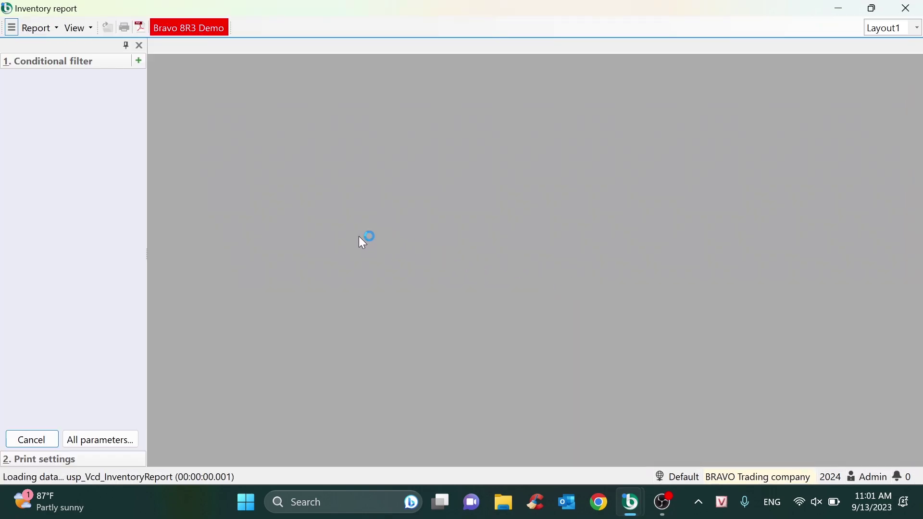
click(52, 438)
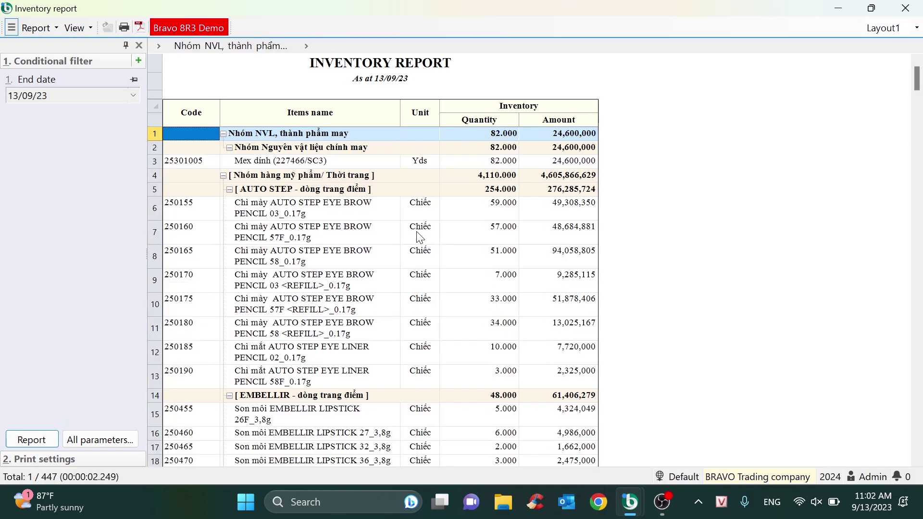
- Search the report's item names for "Chì mày AUTO STEP EYE BROW PENCIL 03_0.17g", then clear the search and close the report
click(285, 212)
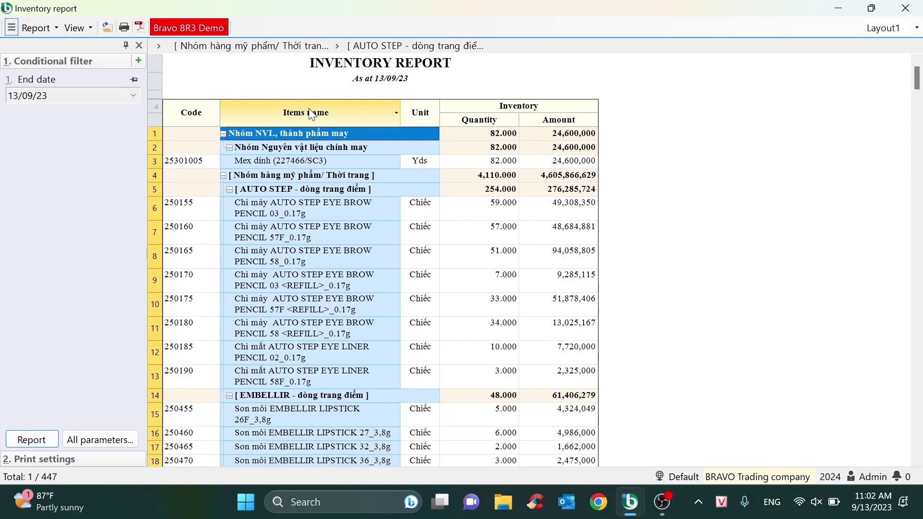
key(ctrl+f)
key(Return)
click(370, 167)
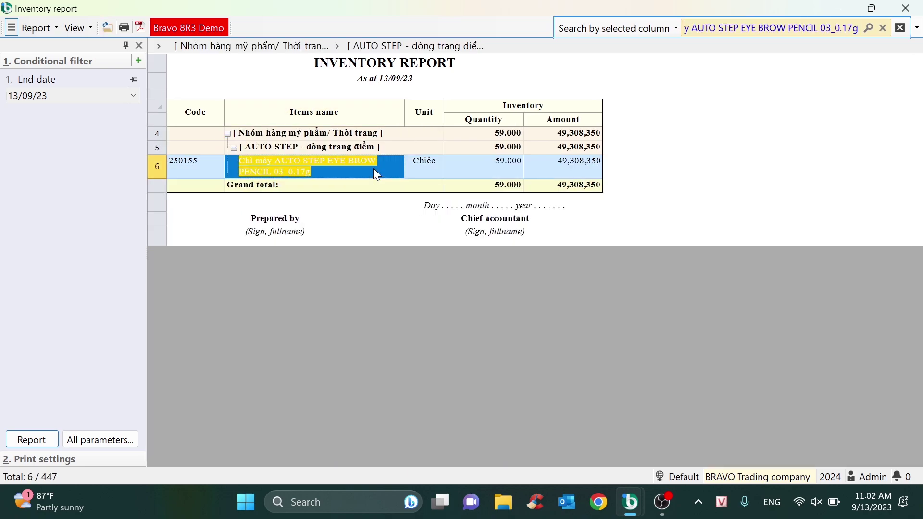
key(Escape)
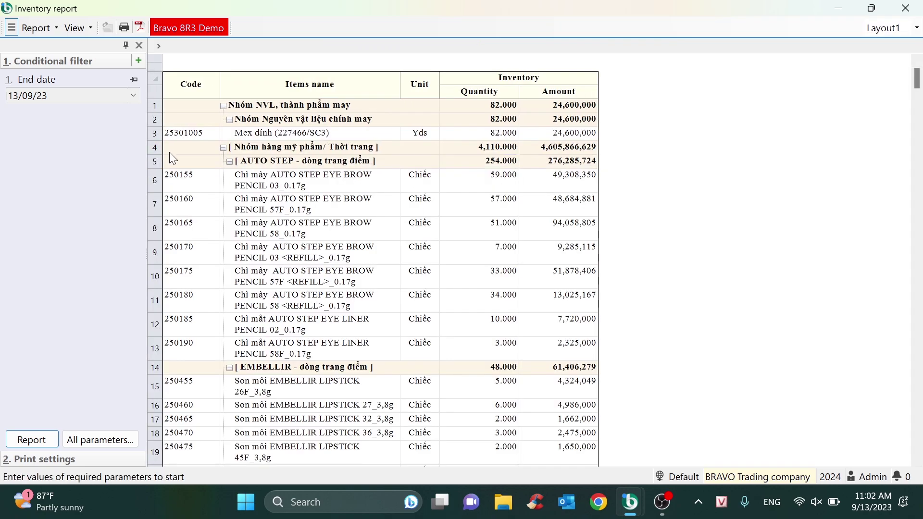
key(Escape)
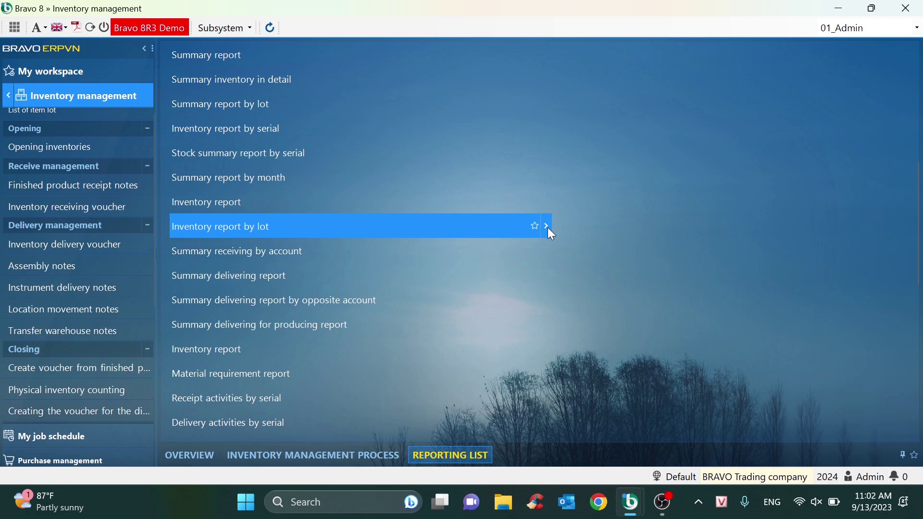
- Run the Inventory report by lot for 13/09/23, search its descriptions for "Chì mày AUTO STEP EYE BROW PENCIL 03_0.17g" and close the report
click(547, 226)
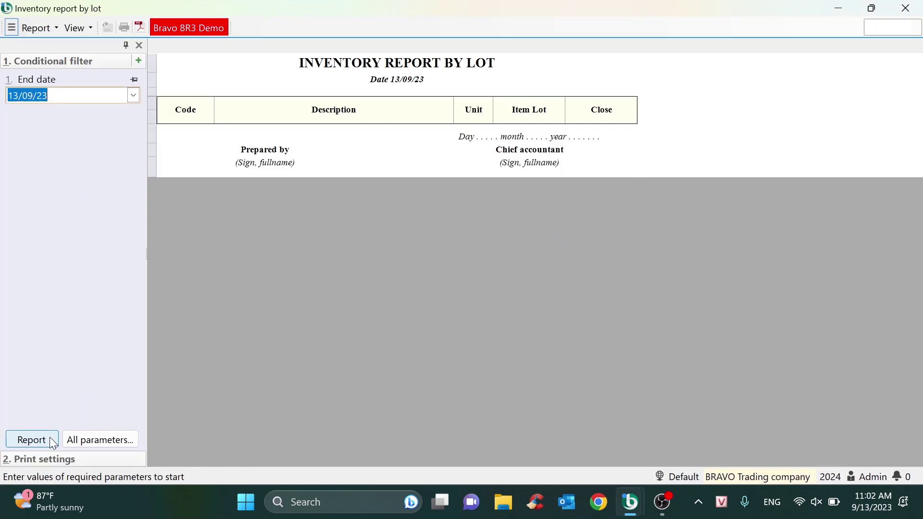
click(55, 438)
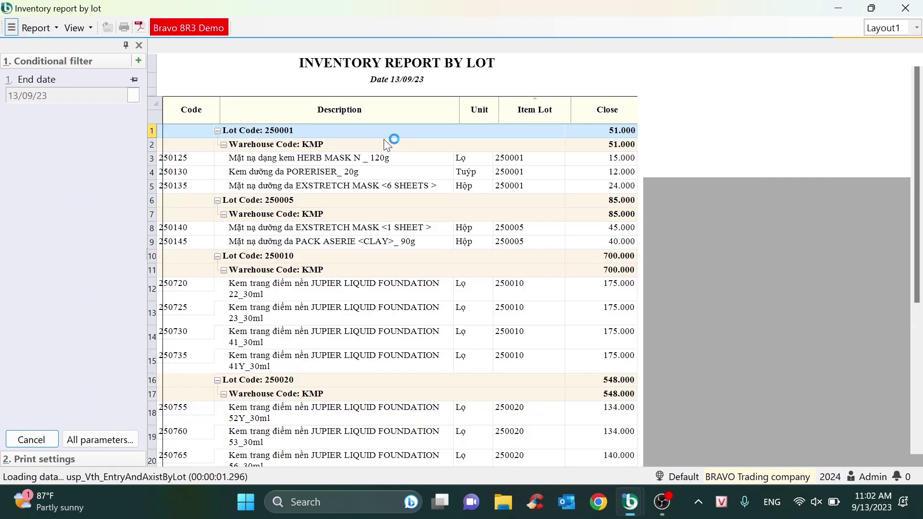
click(385, 109)
text(Chì mày AUTO STEP EYE BROW PENCIL 03_0.17g)
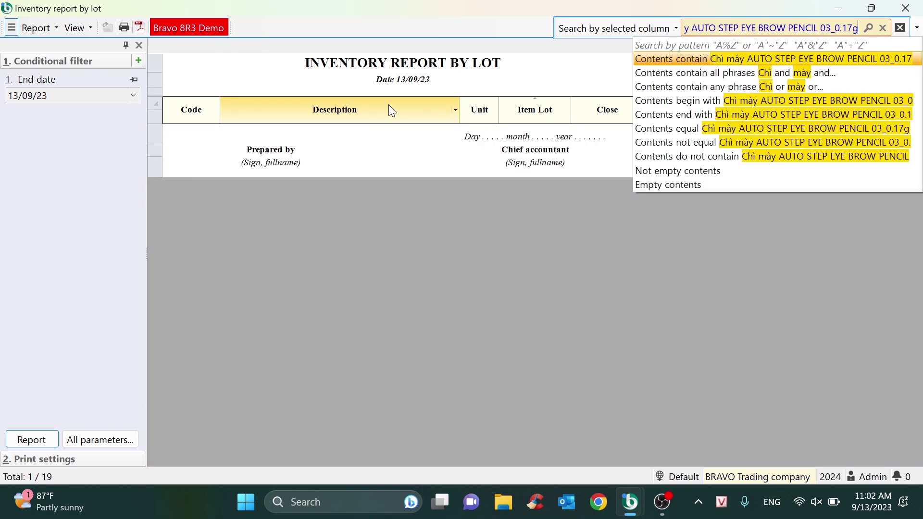
key(Escape)
click(385, 158)
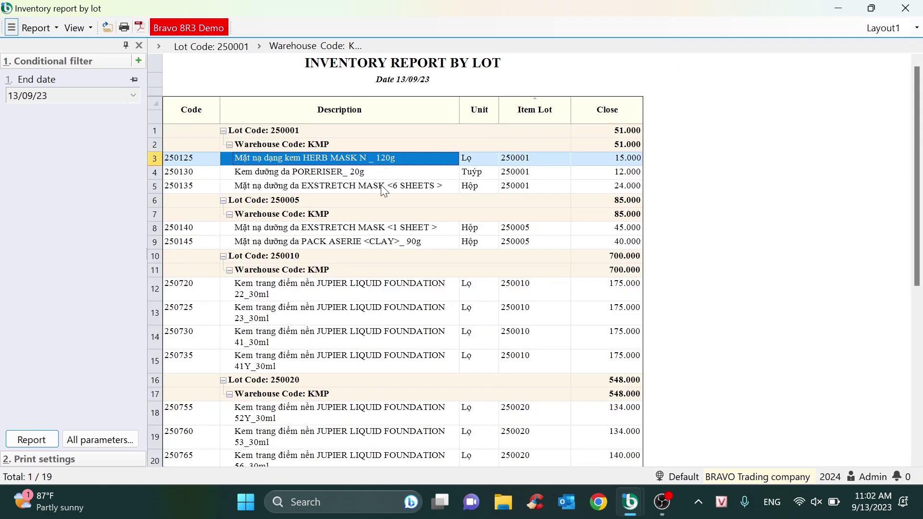
click(384, 186)
key(Escape)
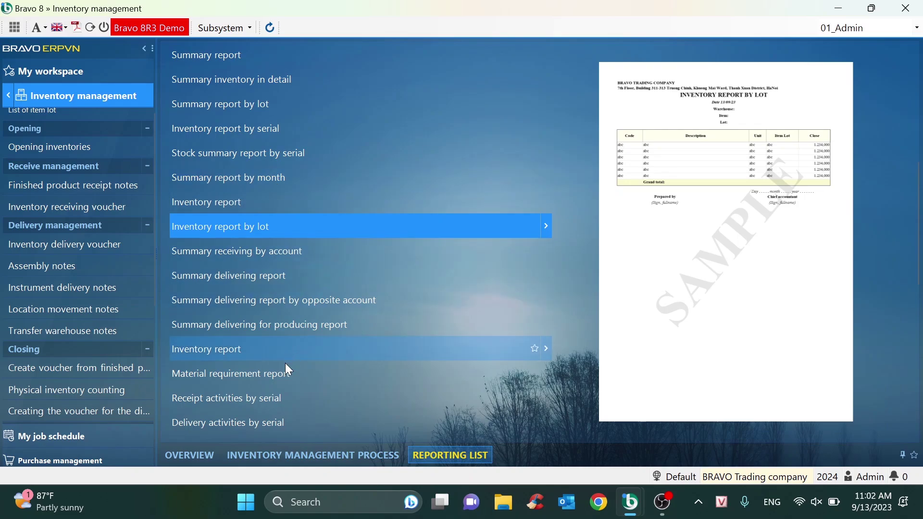
- Run the Inventory report by location (row, floor, line) for warehouse KMP and item 250155 with end date 13/09/23
scroll(284, 363, down, 10)
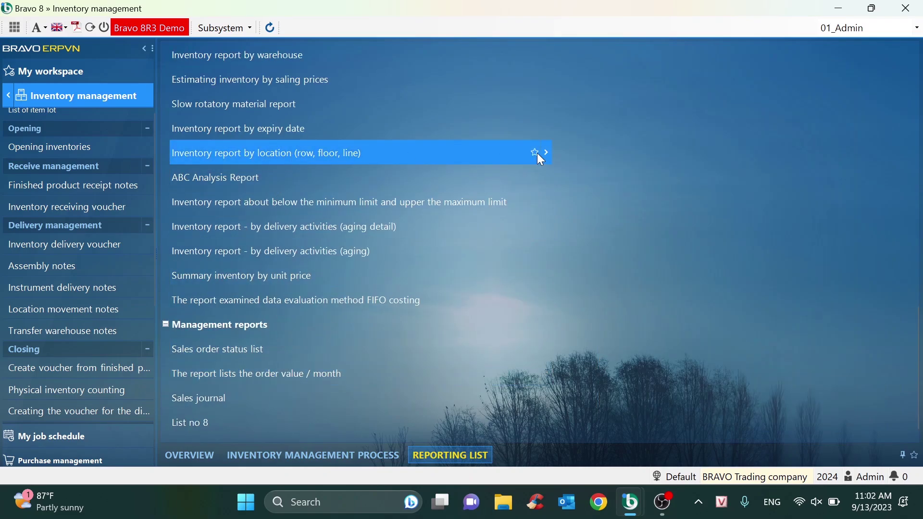
click(547, 153)
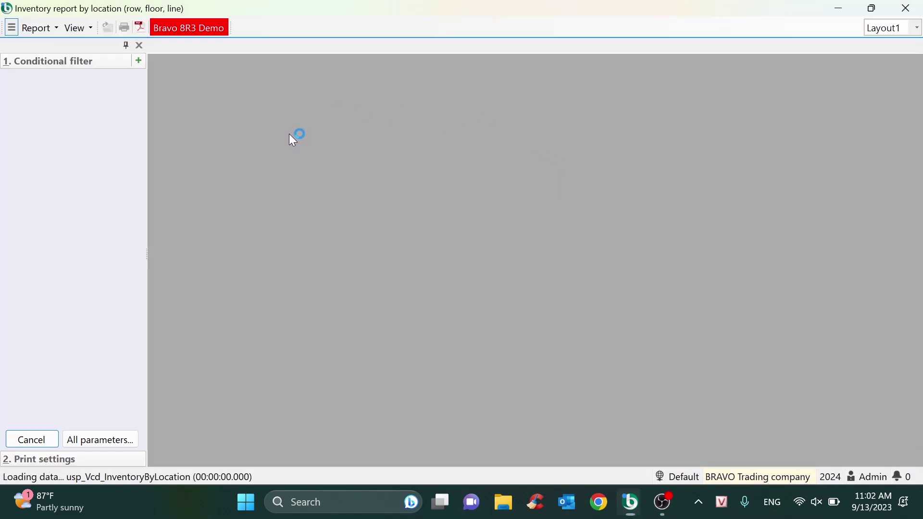
click(36, 438)
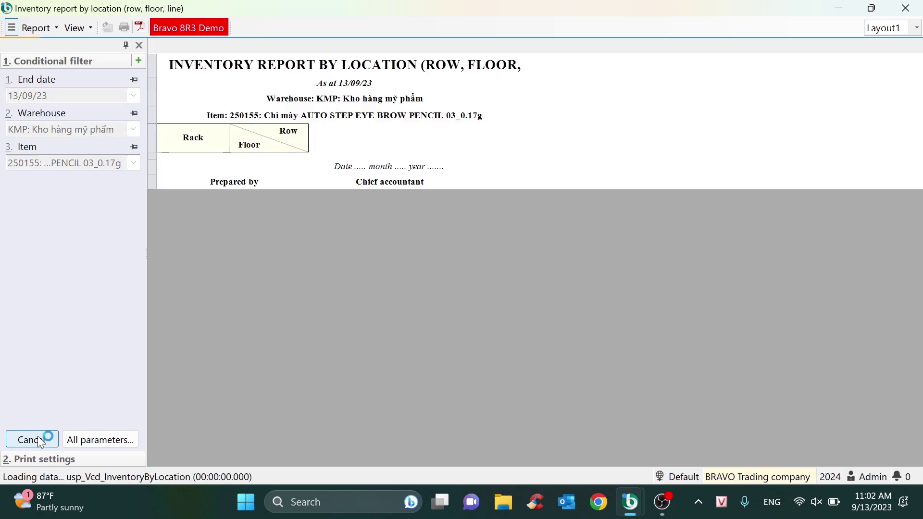
- Examine the location report's rack, floor and row A and C quantities for the item, and close the report
click(281, 158)
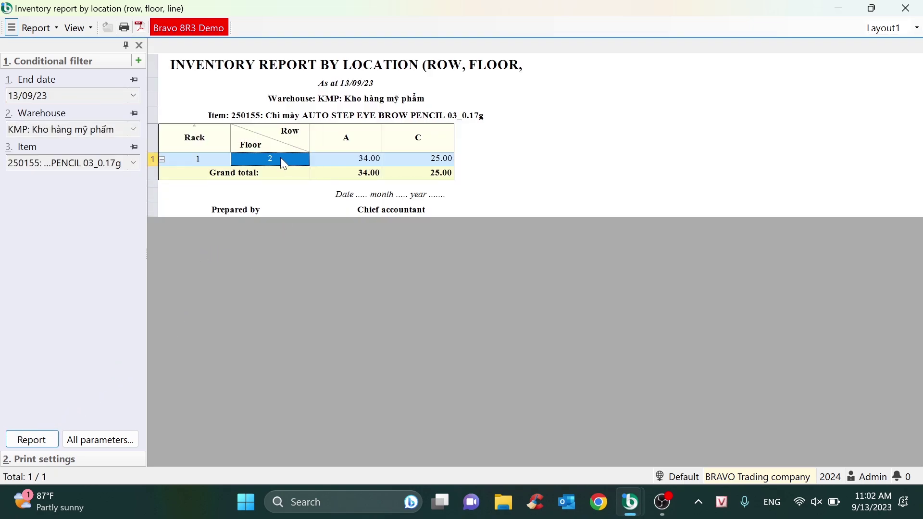
click(351, 158)
click(292, 159)
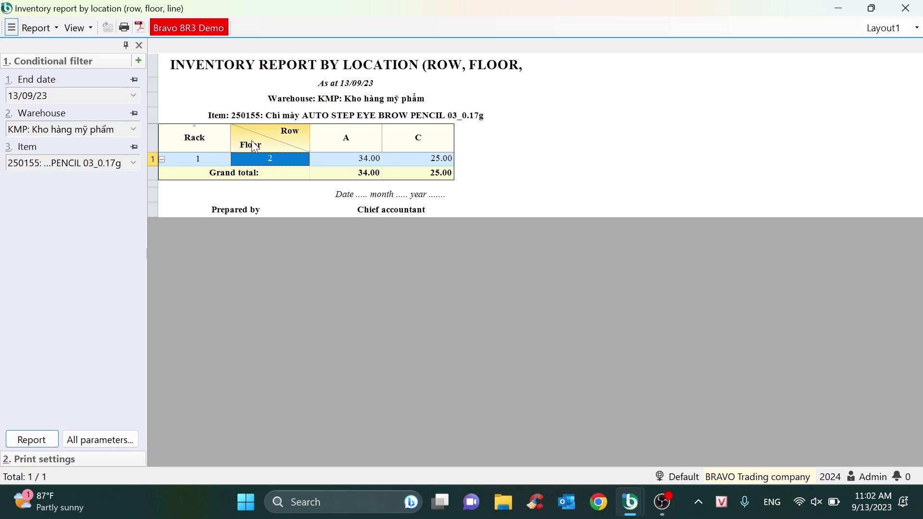
click(252, 140)
click(283, 161)
click(344, 163)
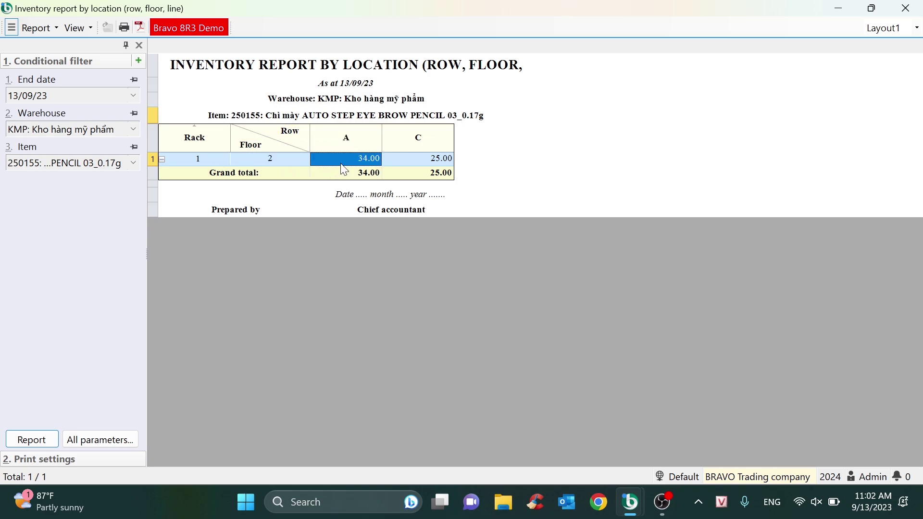
click(222, 138)
click(261, 144)
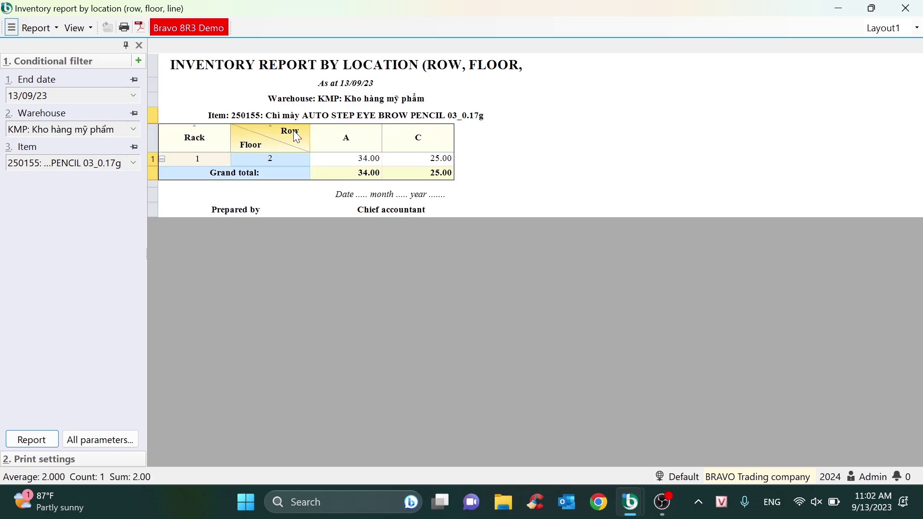
click(357, 137)
click(411, 139)
click(351, 160)
click(423, 144)
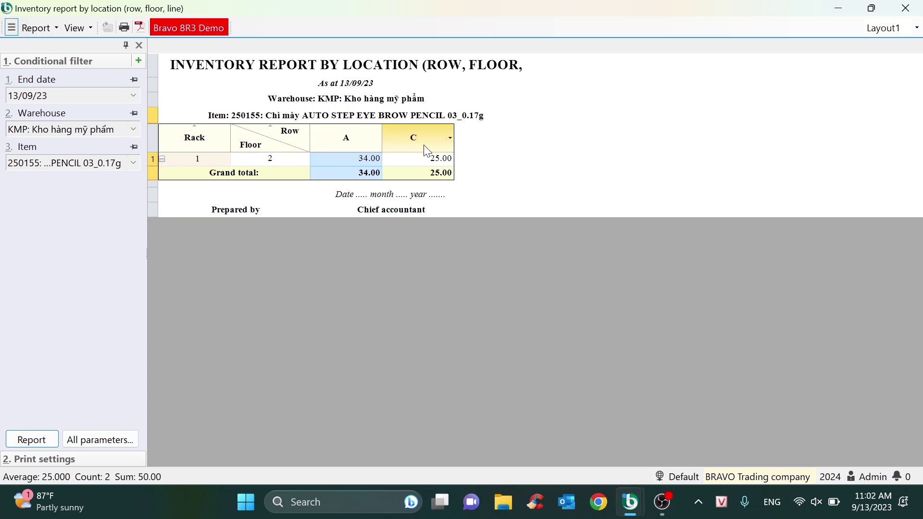
click(425, 161)
key(Escape)
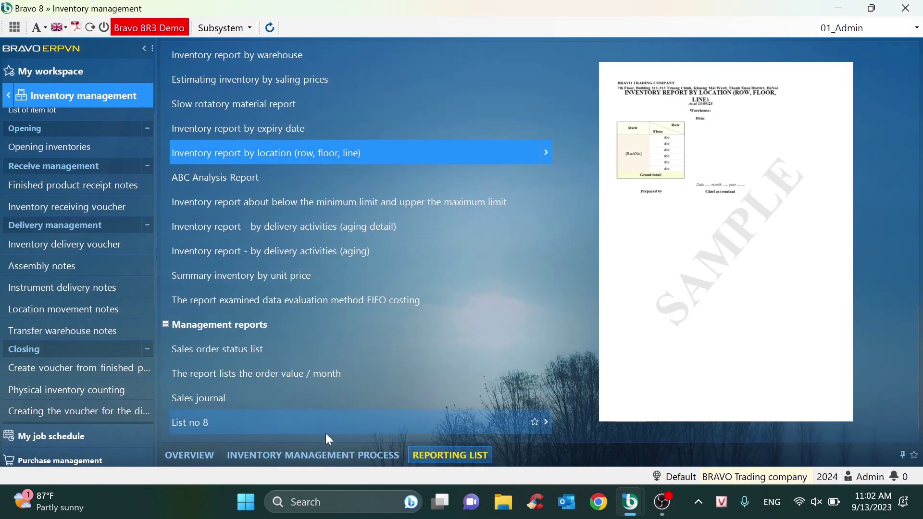
- Switch the working company to BRAVO Production company and open Stock inventory from the inventory management process diagram
click(318, 455)
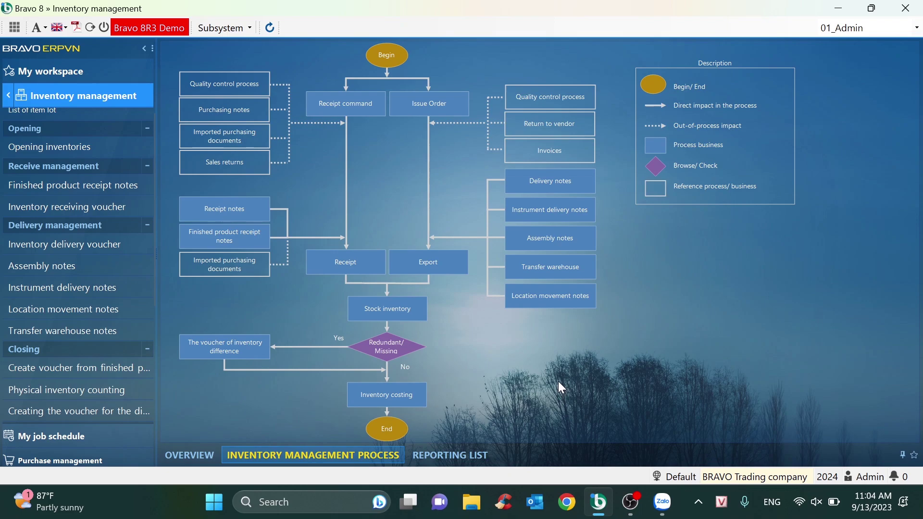
click(384, 310)
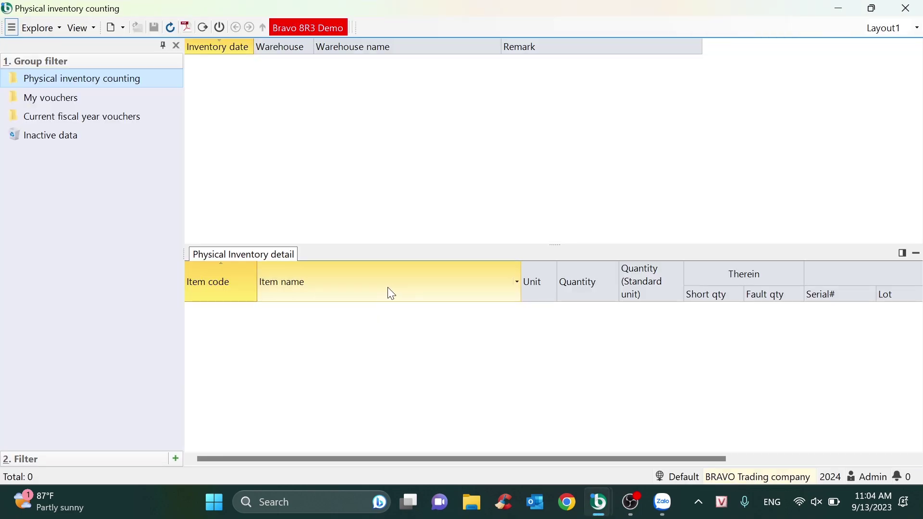
click(746, 478)
click(748, 407)
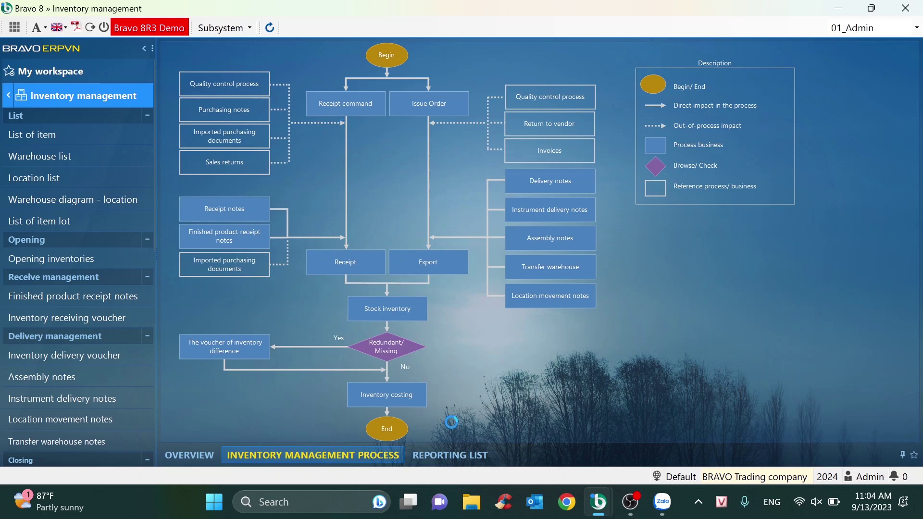
click(404, 310)
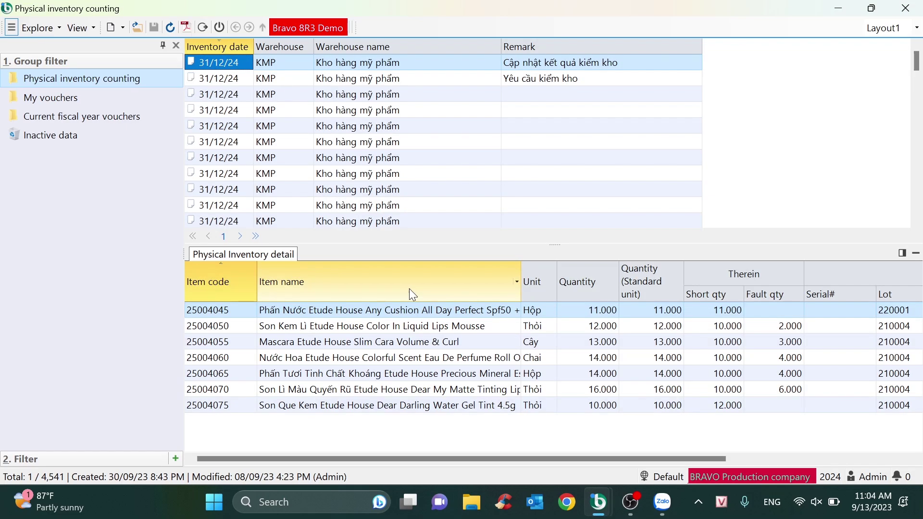
- Narrow the Warehouse name column and open the counting voucher remarked "Yêu cầu kiểm kho" to review its warehouse and remark
click(551, 78)
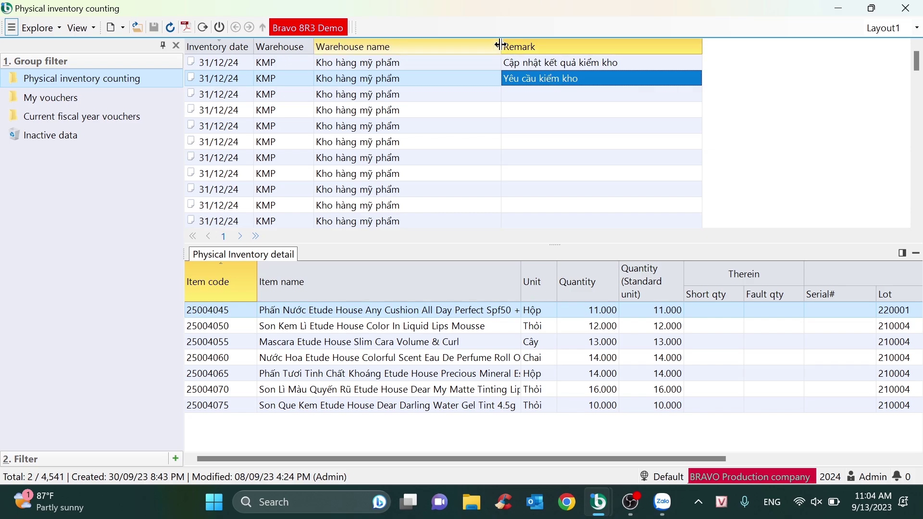
drag(501, 47, 425, 45)
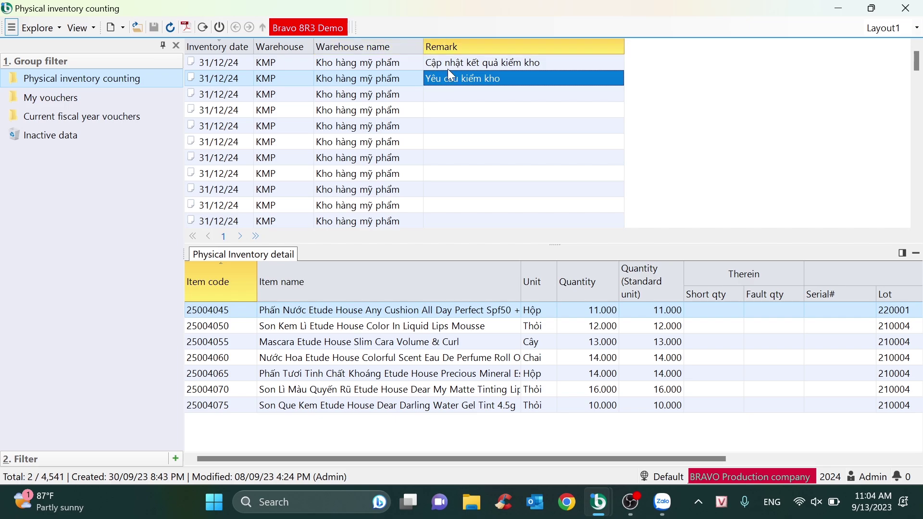
double_click(464, 78)
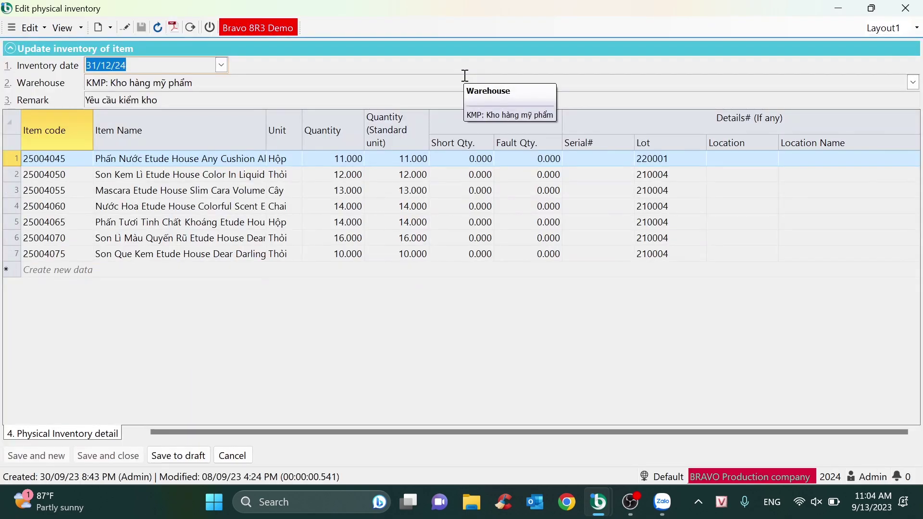
click(232, 85)
click(217, 100)
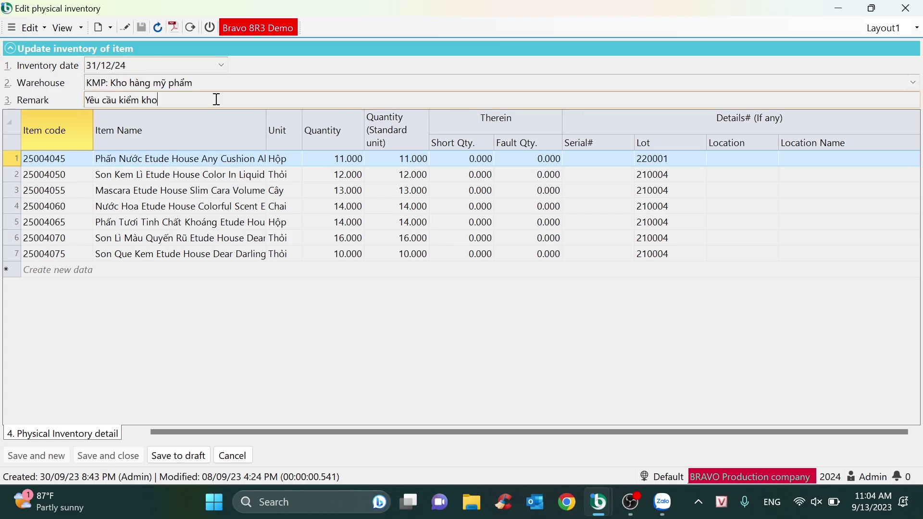
click(280, 315)
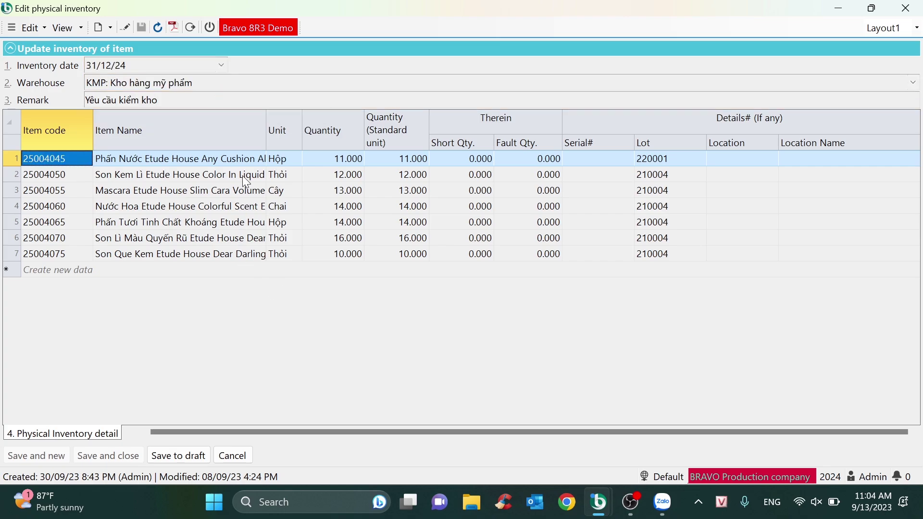
- Widen the voucher's Item Name column and review the item codes and names to count
drag(265, 116, 330, 115)
click(128, 160)
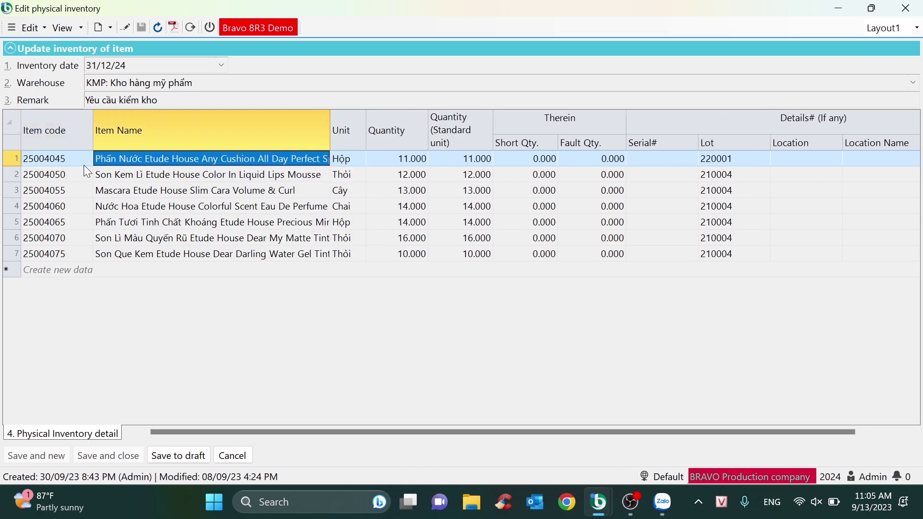
drag(83, 166, 76, 255)
click(211, 130)
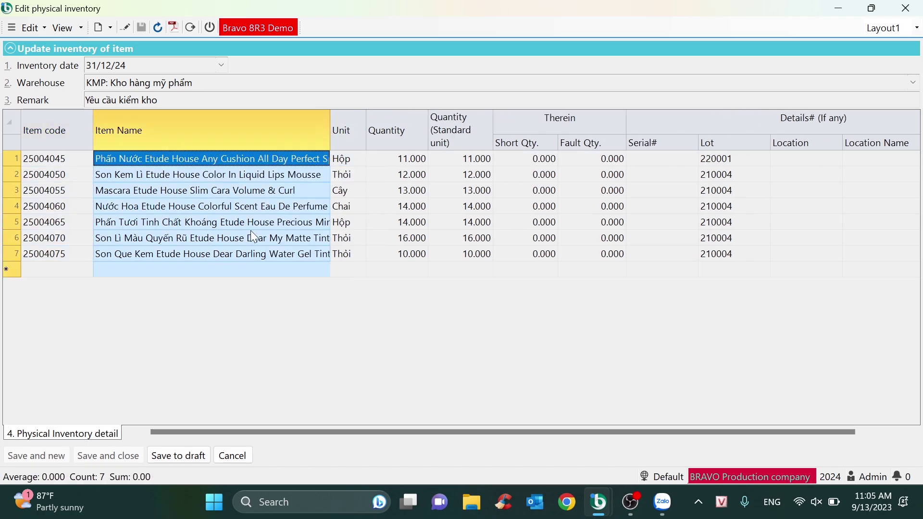
- Review the Quantity column item by item in the counting request voucher, and close the voucher
click(398, 158)
mouse_move(428, 124)
mouse_down()
mouse_move(414, 124)
mouse_move(425, 124)
mouse_up()
click(392, 132)
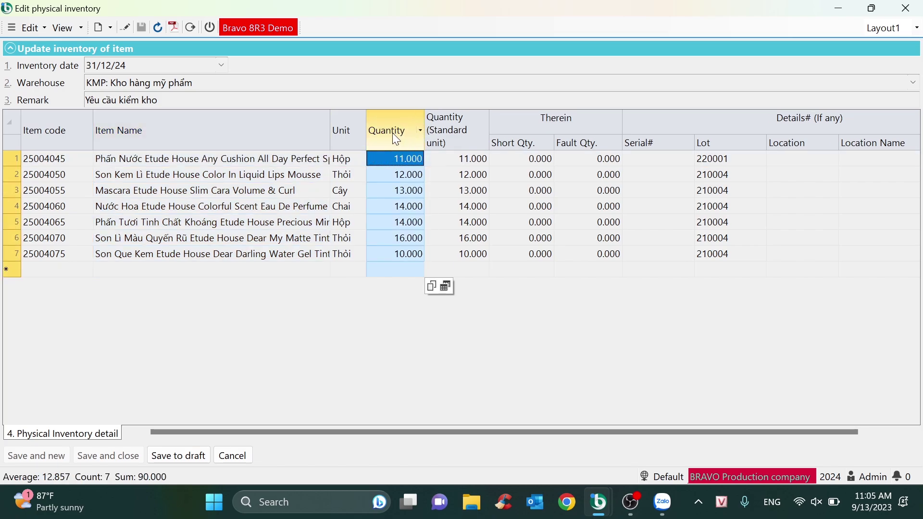
click(404, 174)
click(406, 255)
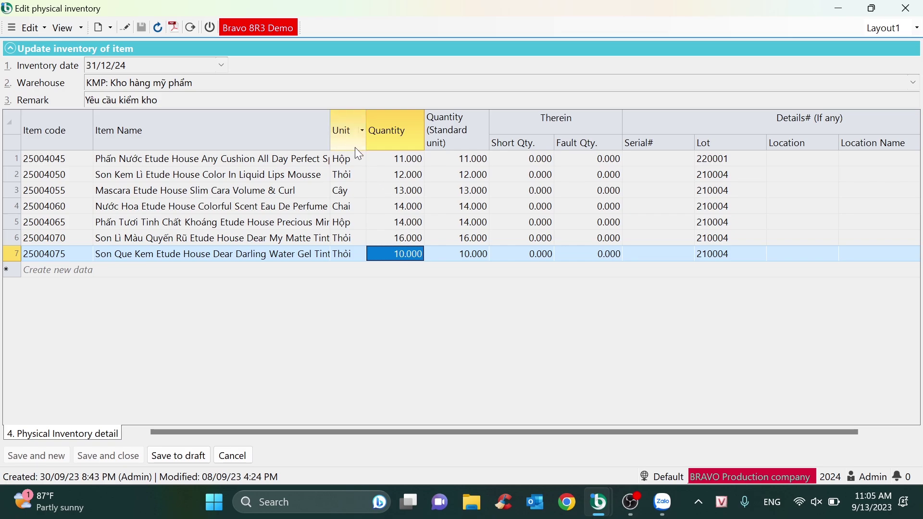
click(394, 138)
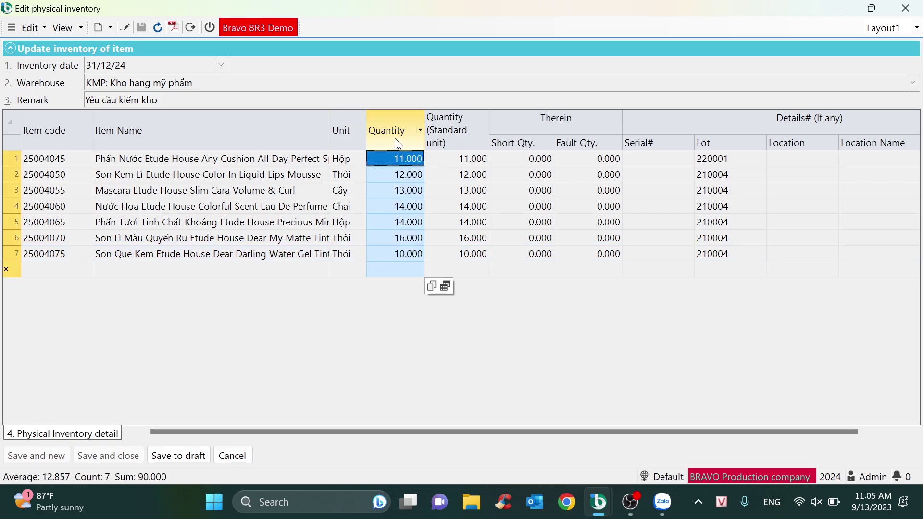
click(403, 173)
click(403, 161)
click(402, 175)
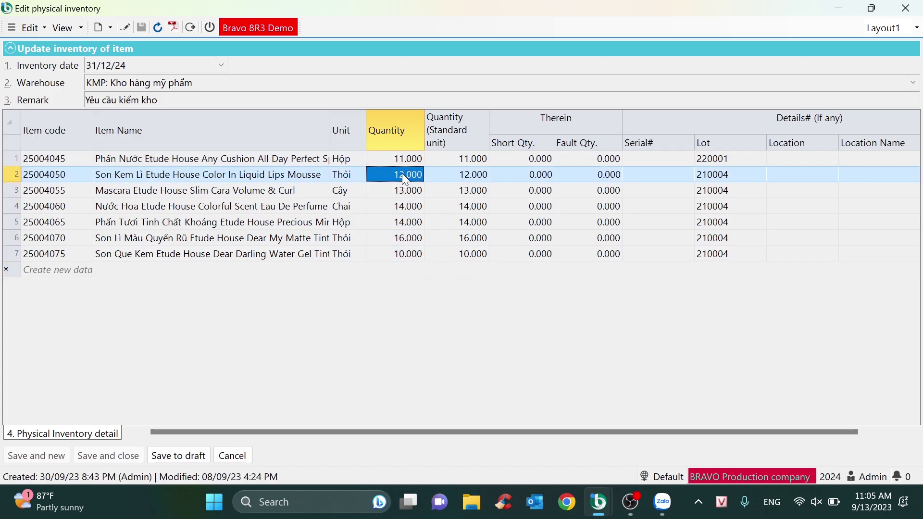
click(412, 206)
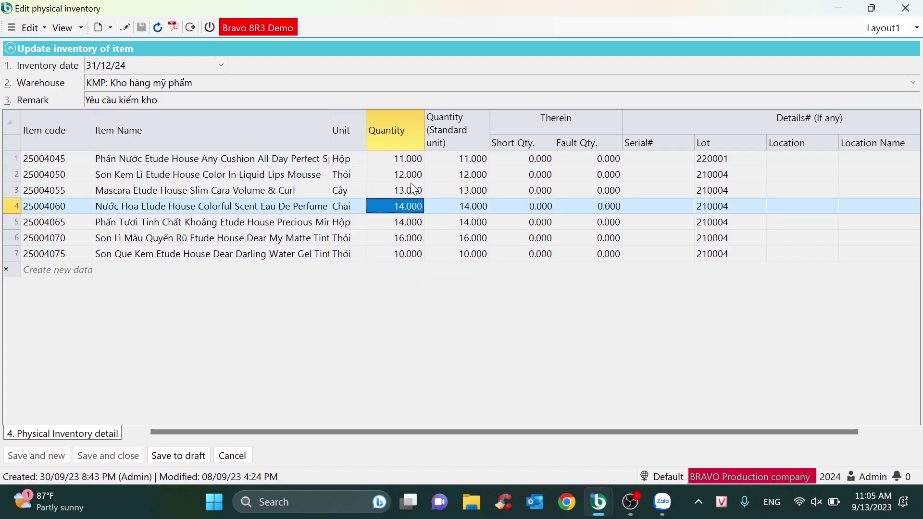
click(412, 191)
key(Escape)
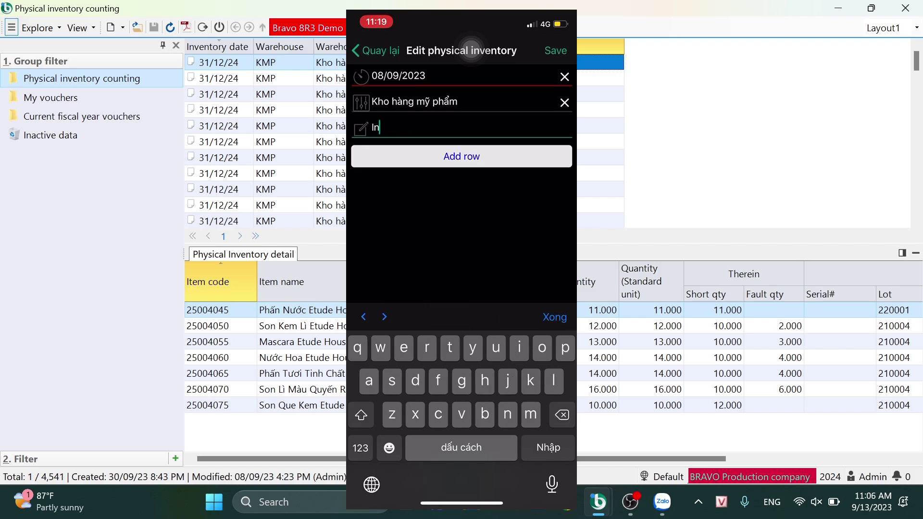
- Open the counting voucher remarked "Cập nhật kết quả kiểm kho", review its lots, short and fault quantities, and return to the process diagram
drag(667, 459, 839, 459)
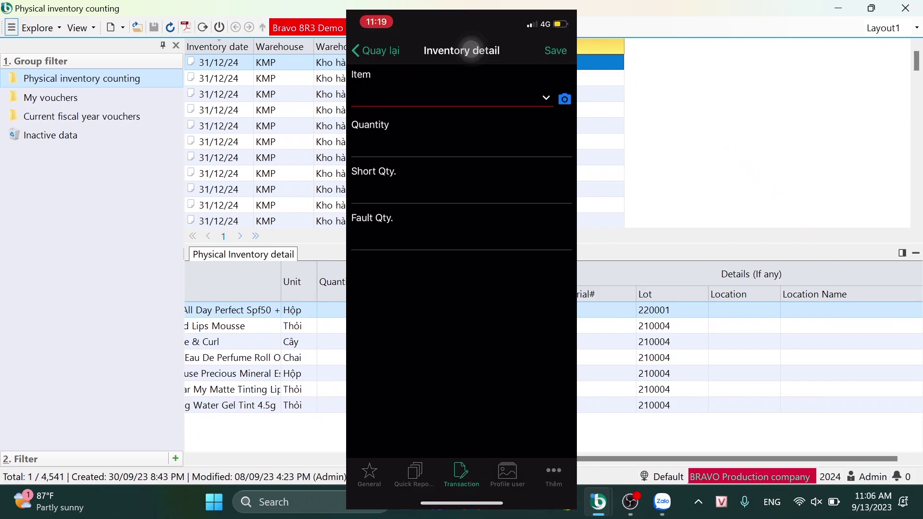
double_click(364, 82)
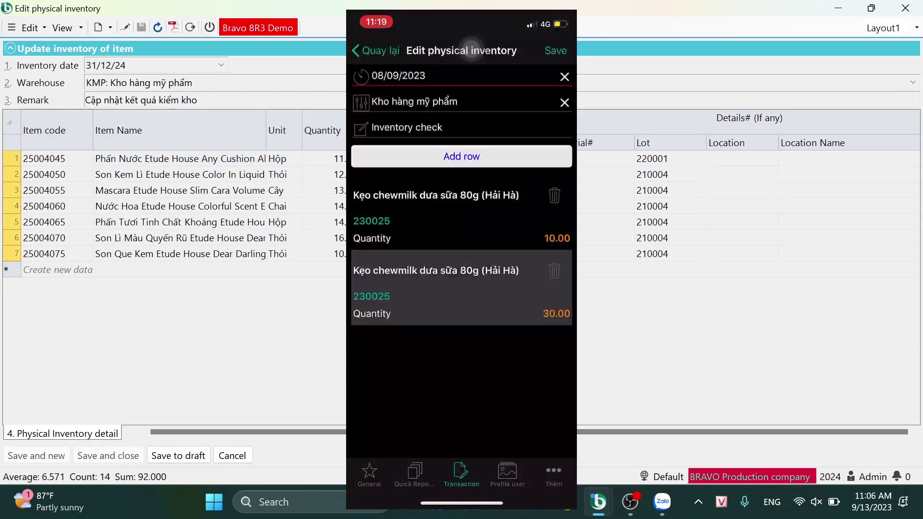
drag(633, 167, 651, 252)
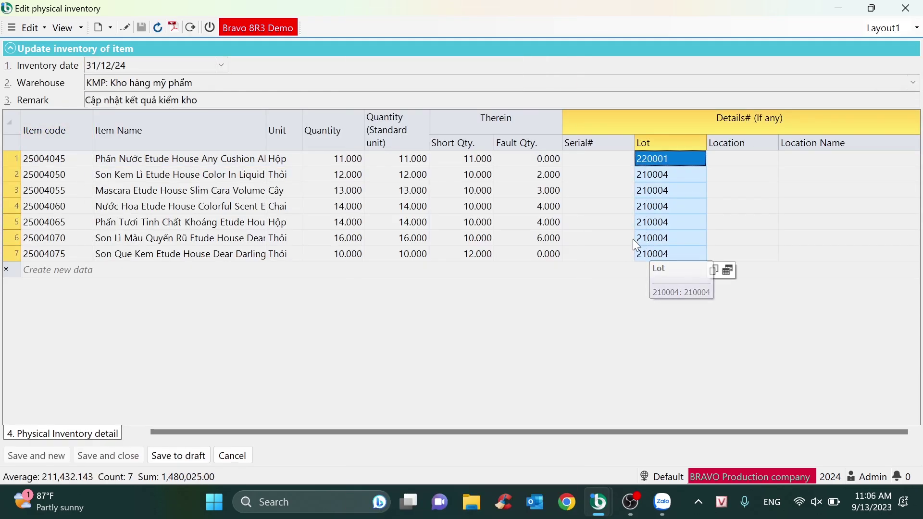
drag(469, 159, 551, 263)
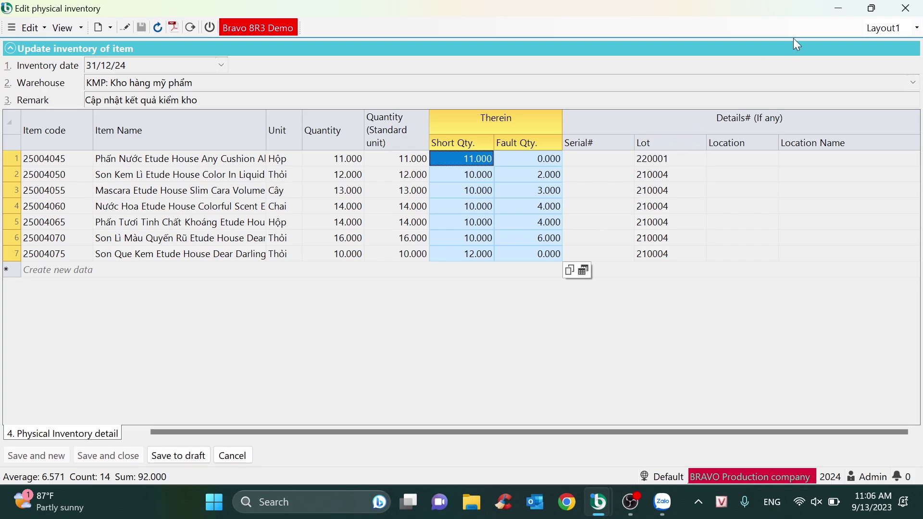
click(839, 7)
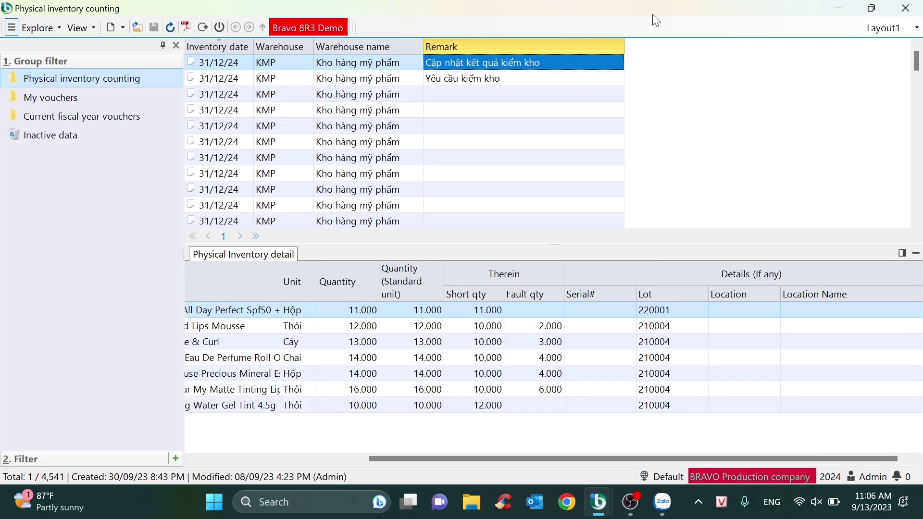
click(839, 8)
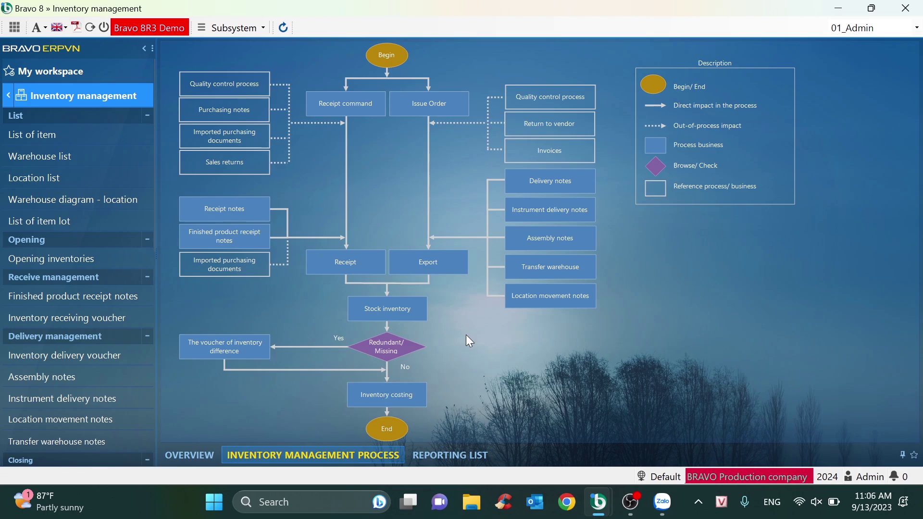
- Enlarge the overview chart of the 10 warehouses with the largest slow turnover, examine the KBL03 and KK bars, and restore the dashboard
click(195, 455)
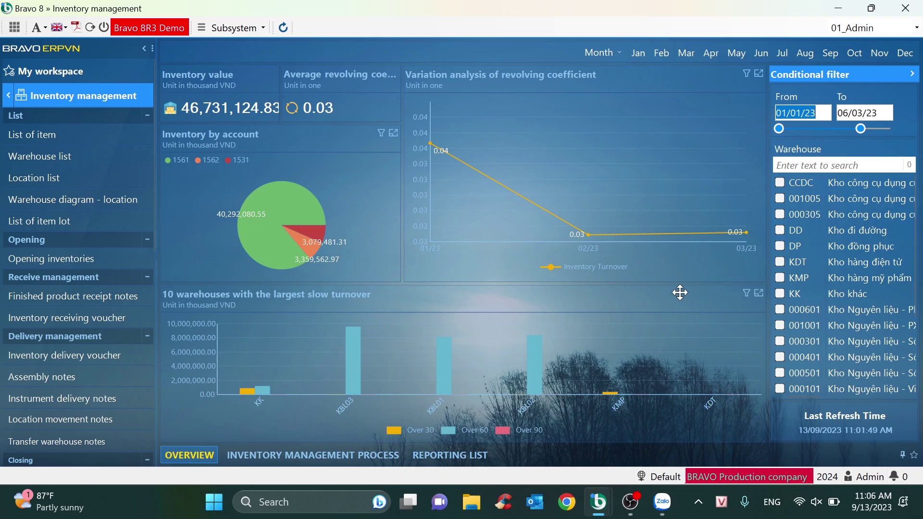
click(759, 293)
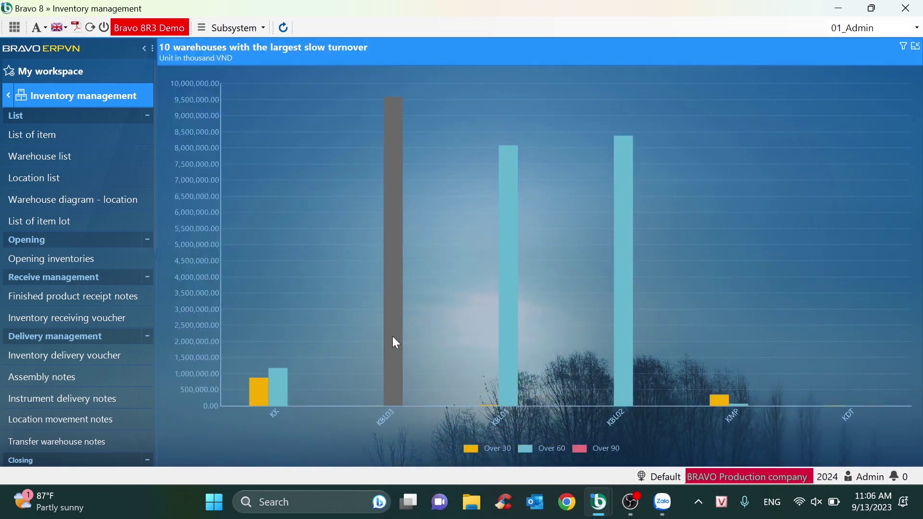
mouse_move(394, 333)
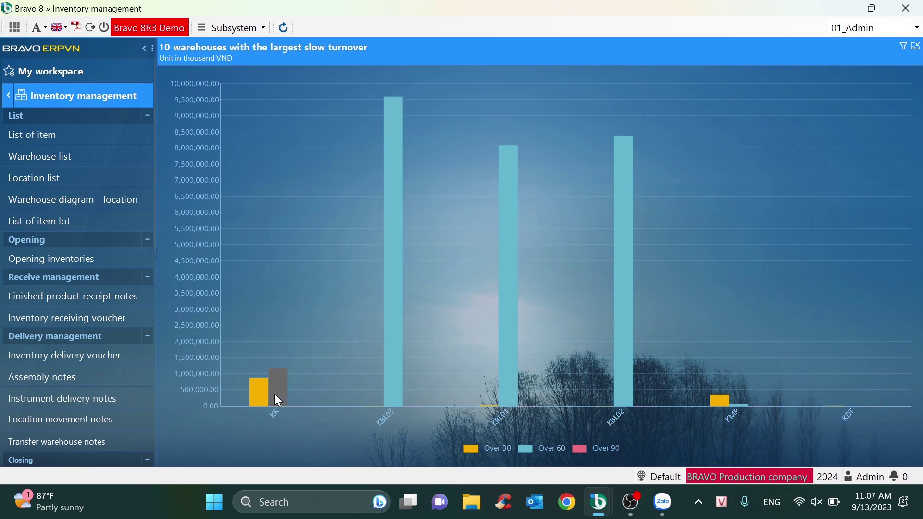
mouse_move(274, 394)
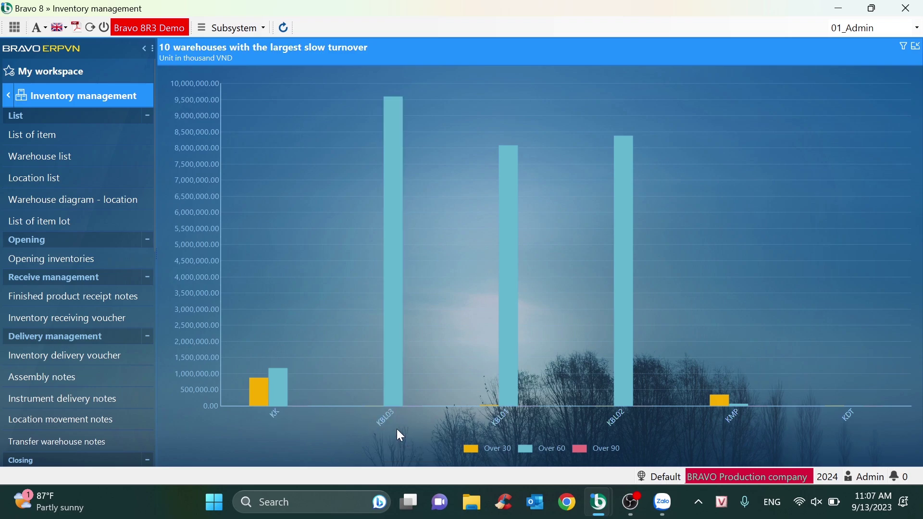
key(Escape)
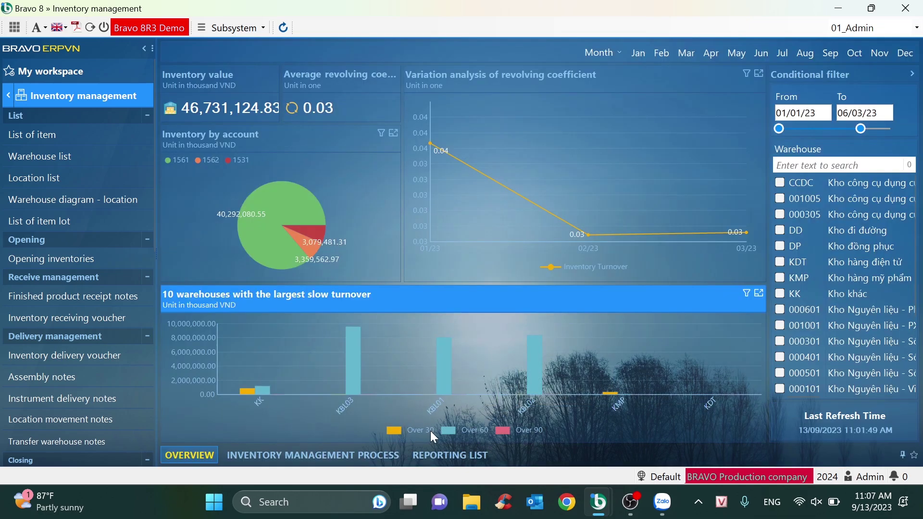
- Run the inventory report by expiry date from the inventory analysis reports, with end date 13/09/23 and the default WarehouseId,ItemLotCode grouping
click(443, 456)
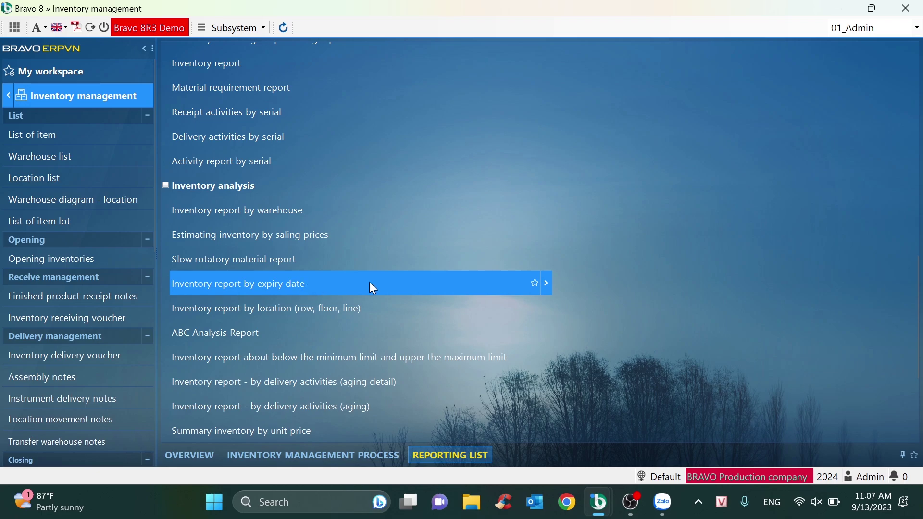
click(545, 283)
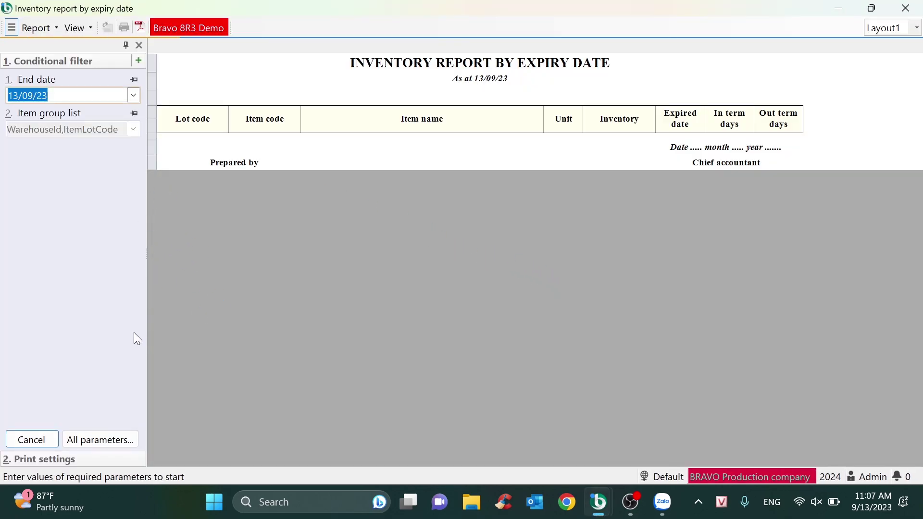
click(31, 439)
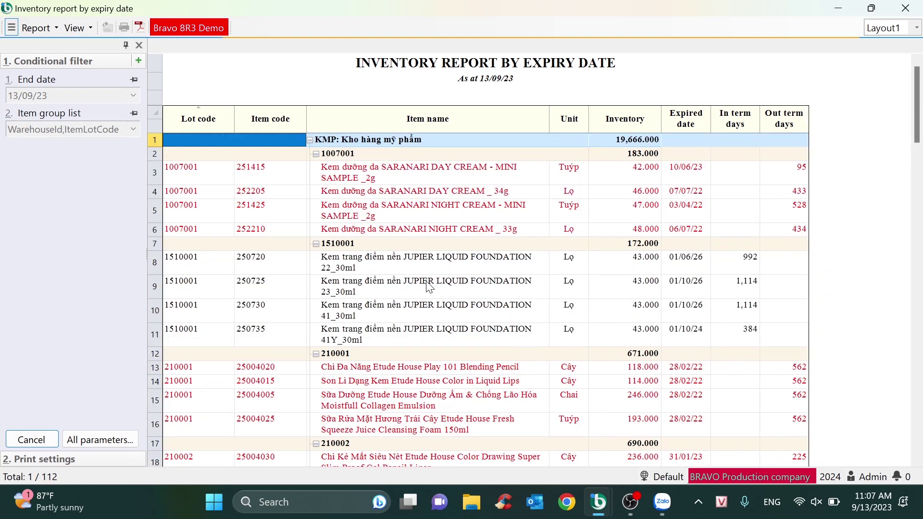
- Examine the inventory and expiry date of item 251425, and the report's Expired date, In term days and Out term days columns
click(448, 215)
click(639, 212)
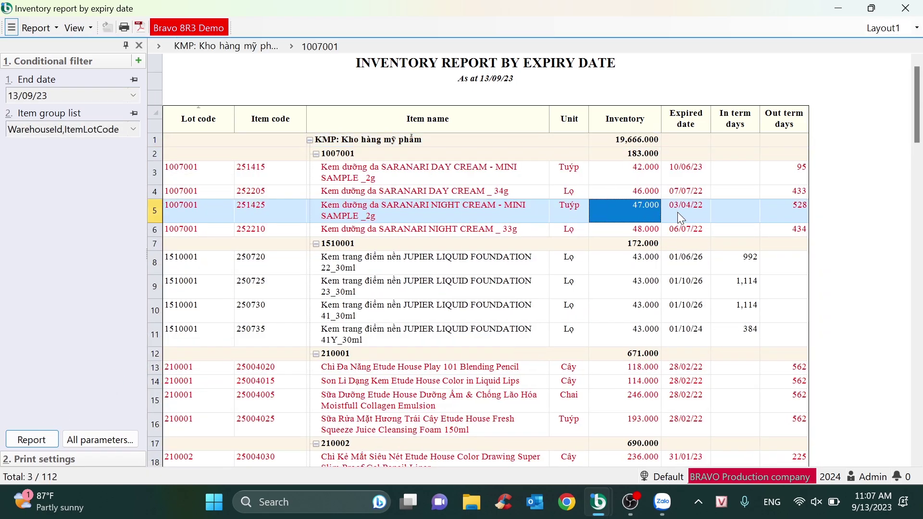
click(690, 210)
click(692, 120)
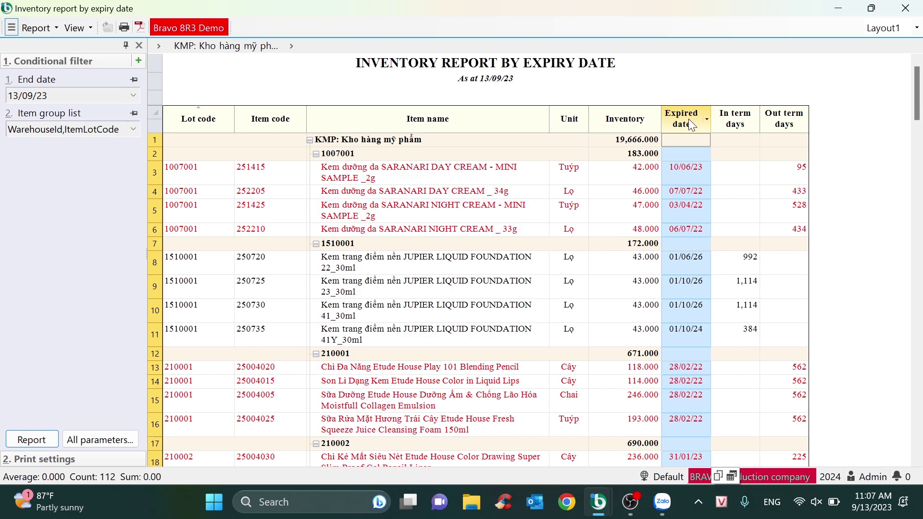
click(748, 111)
click(791, 114)
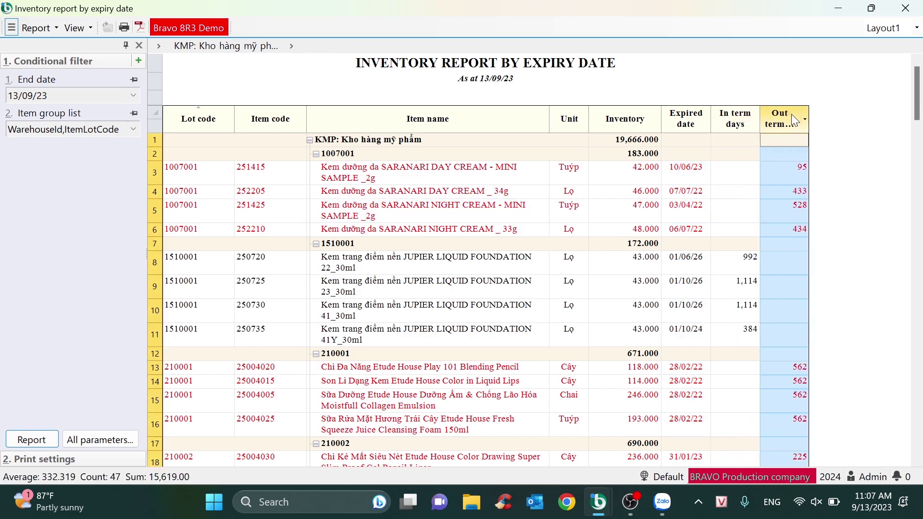
- Check the remaining in-term days of each item in lot 1510001 and look through the lots below it
click(736, 265)
click(734, 291)
click(738, 316)
click(740, 332)
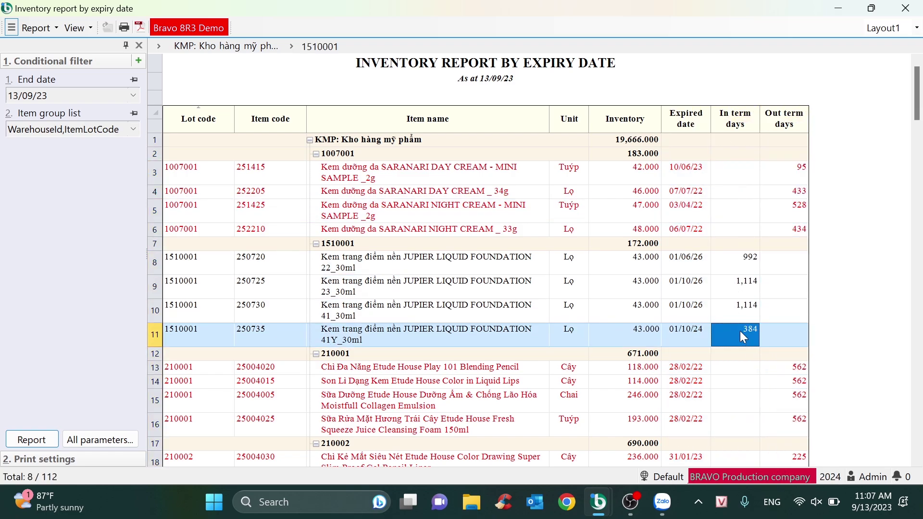
scroll(740, 326, down, 3)
scroll(739, 327, down, 4)
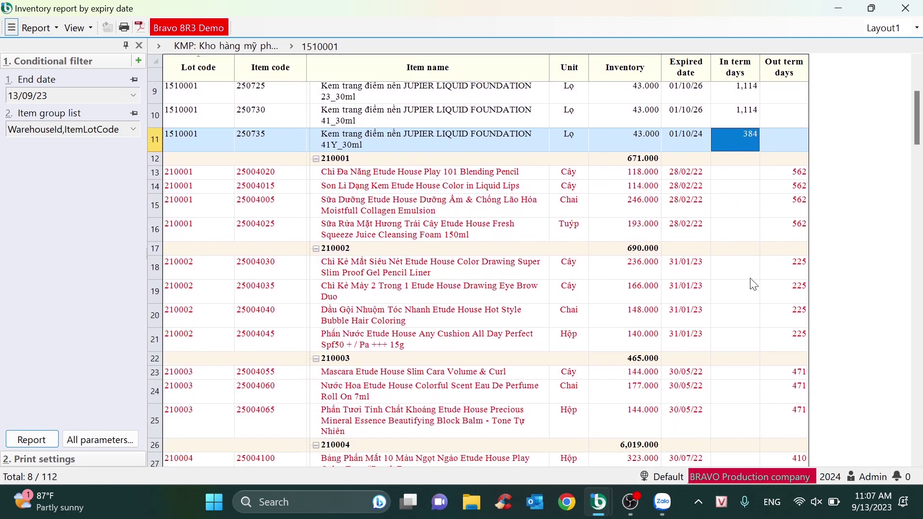
scroll(750, 283, up, 8)
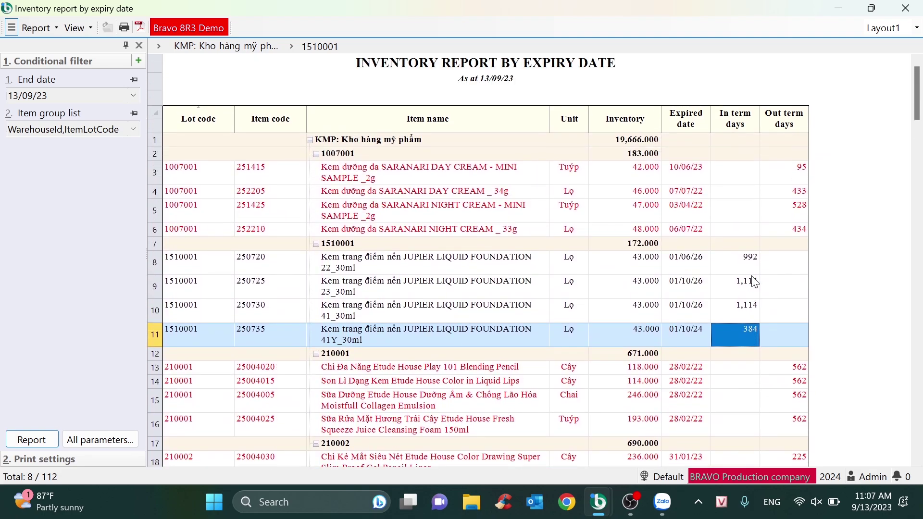
- Close the expiry date report and go back through the inventory management process diagram to the main list of modules
key(Escape)
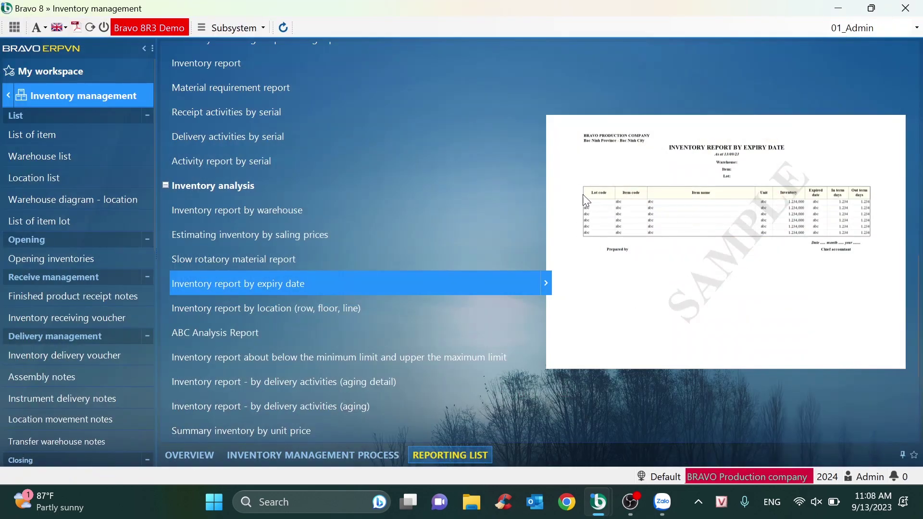
click(278, 458)
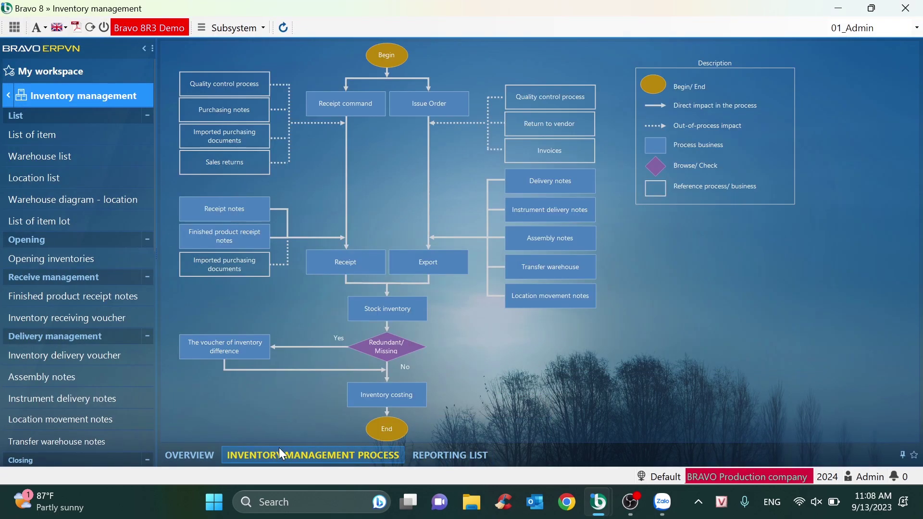
click(49, 96)
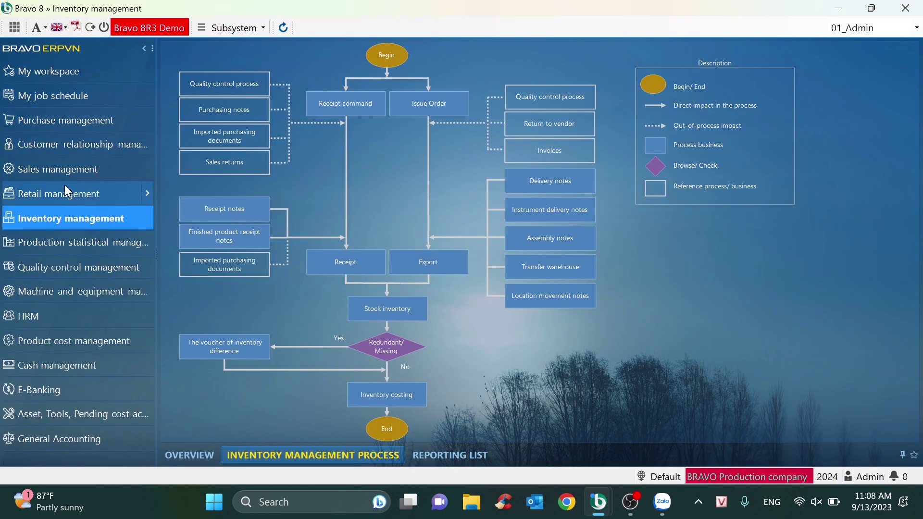